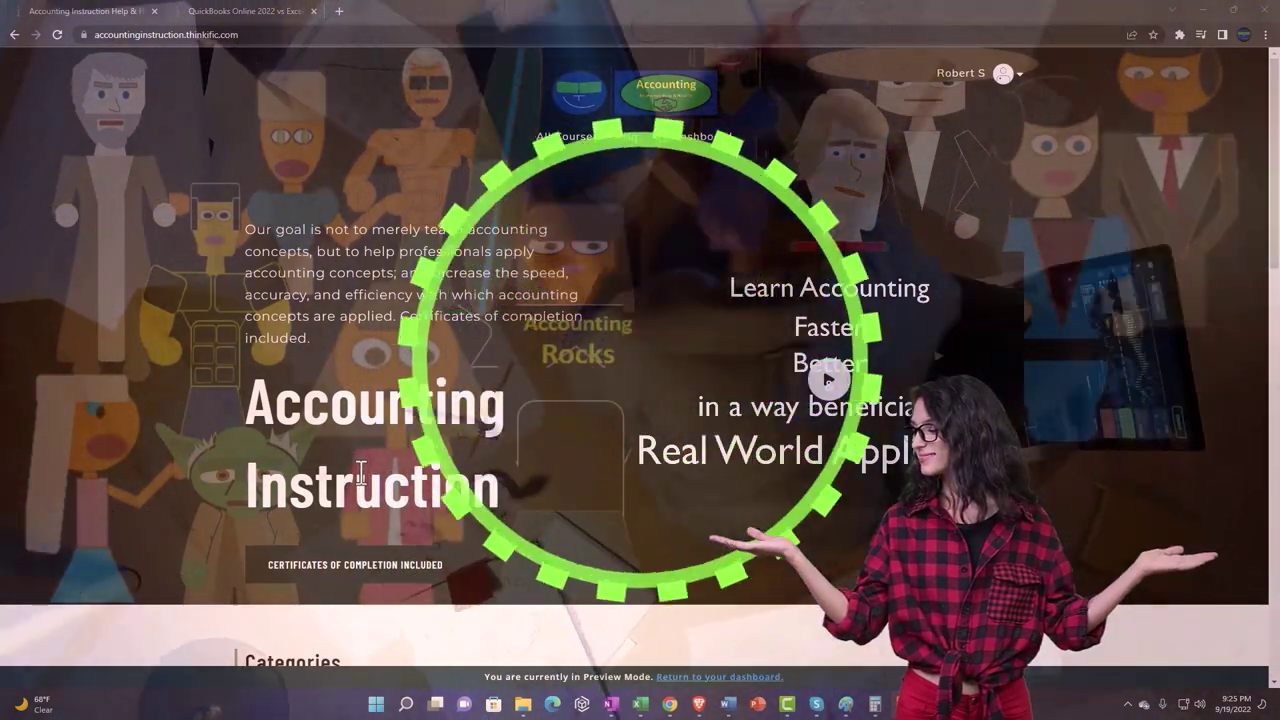
Browse the course categories on the Accounting Instruction site and view the OneNote - Getting Started 2022 section of the QuickBooks Online 2022 course
scroll(177, 551, "down", 4)
scroll(177, 551, "down", 3)
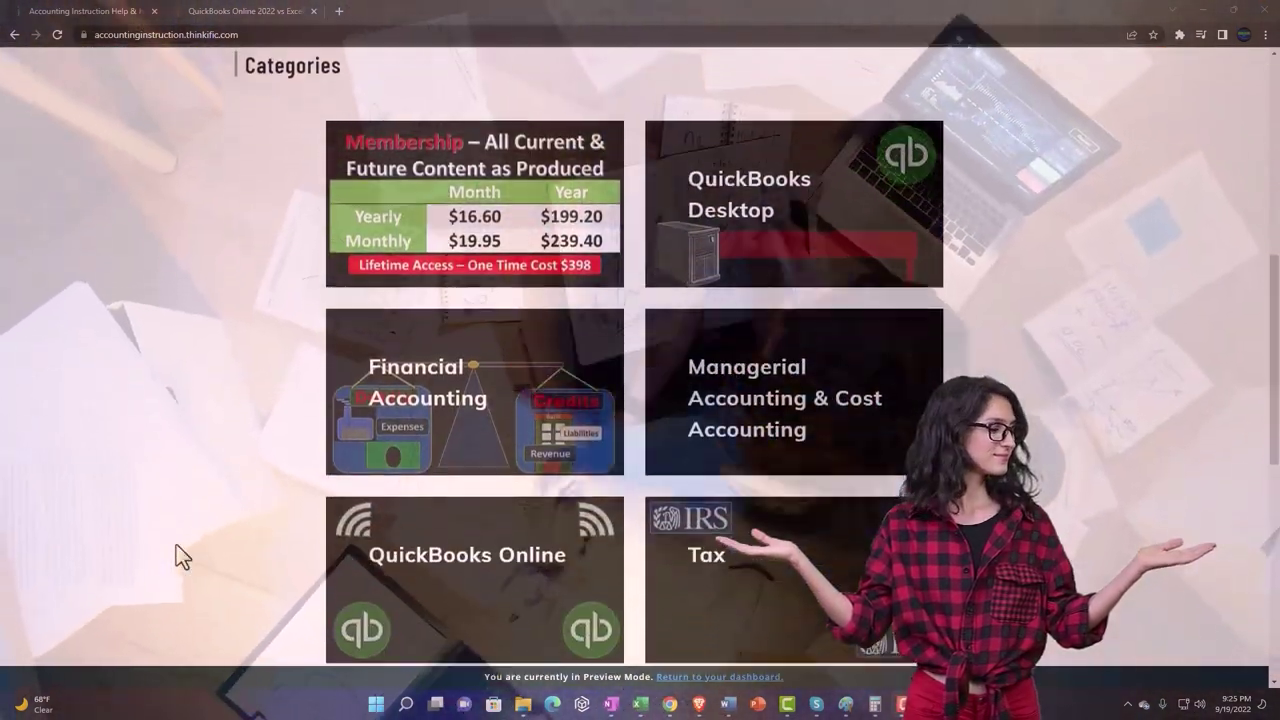
scroll(176, 548, "down", 5)
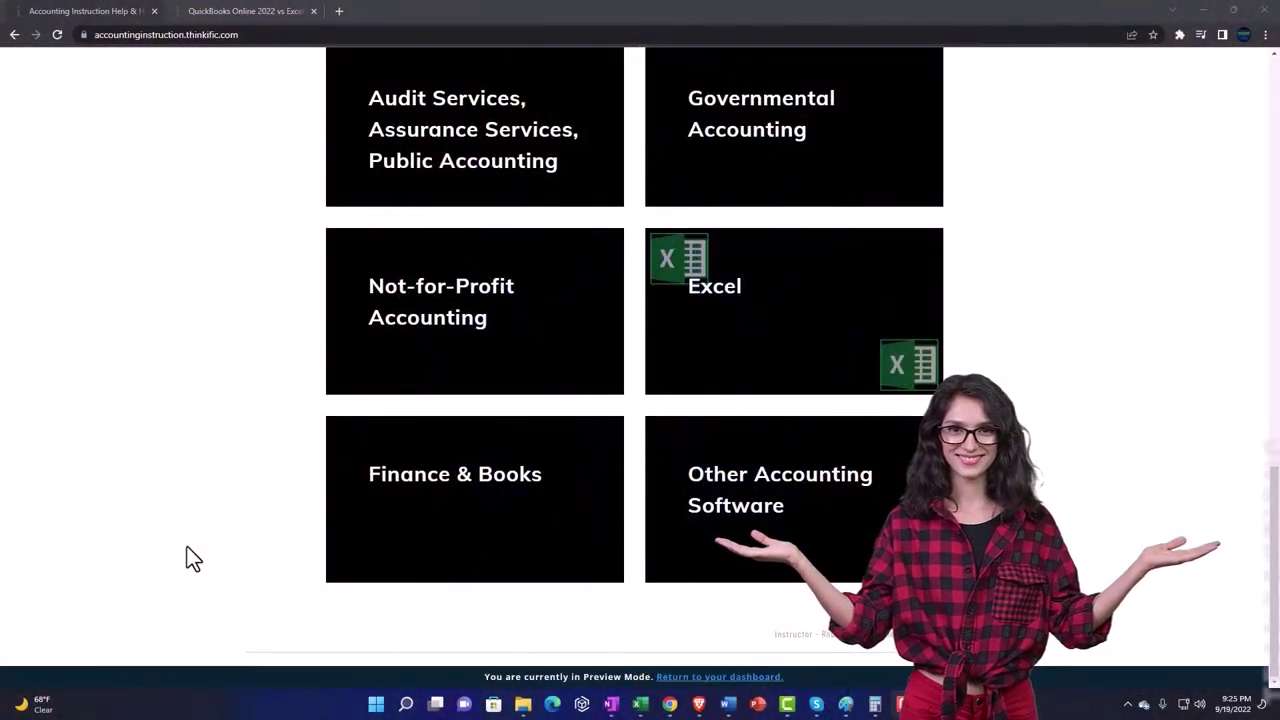
left_click(228, 11)
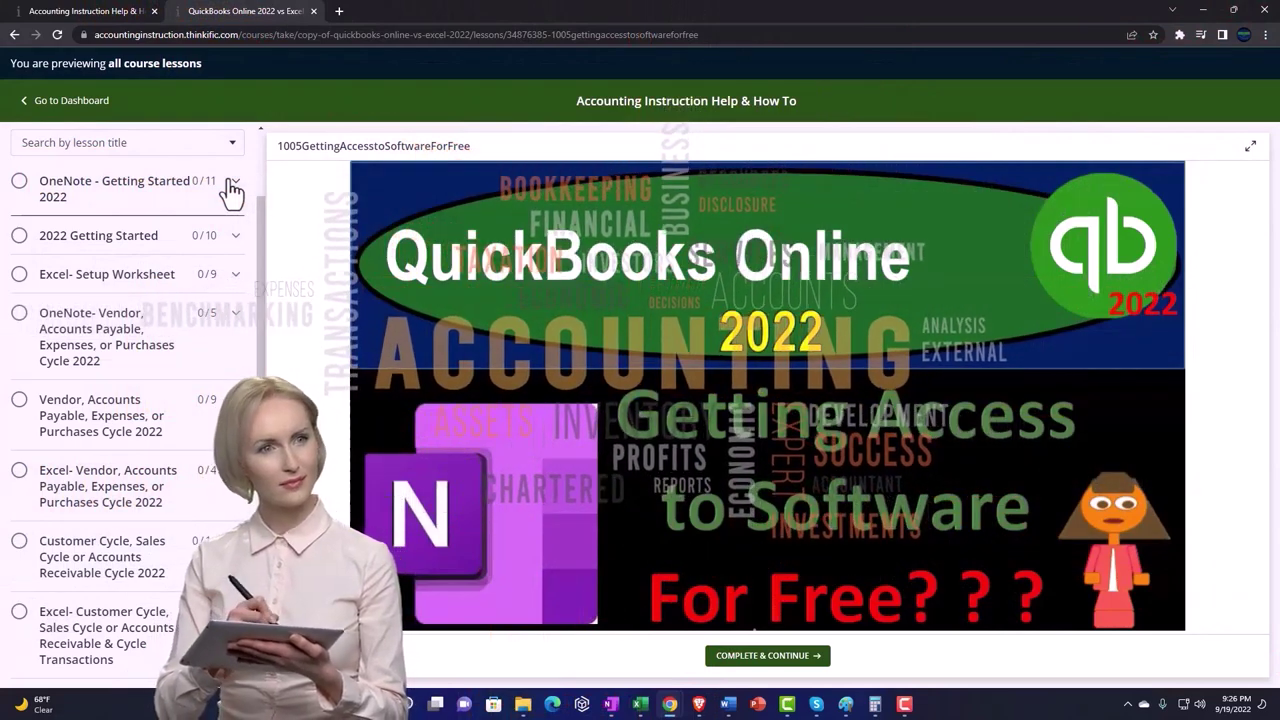
left_click(231, 190)
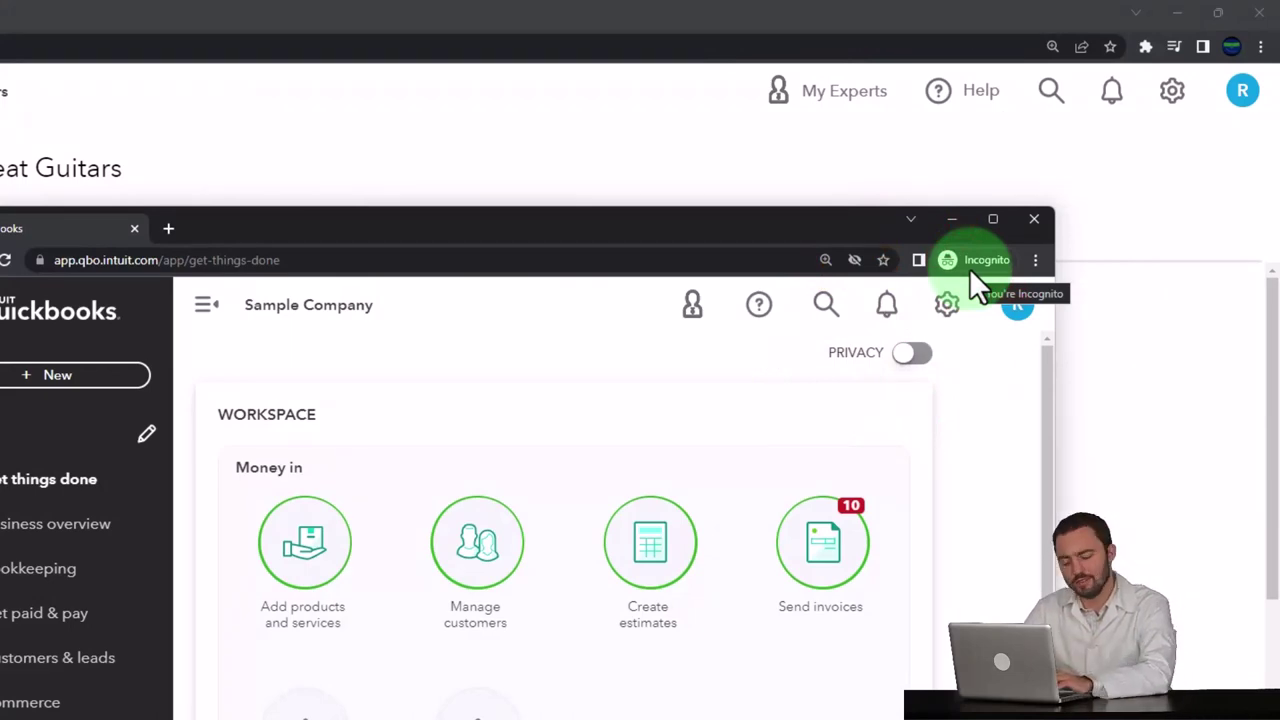
Check the browser's new incognito window option, then examine the sample company's navigation and settings
left_click(1034, 260)
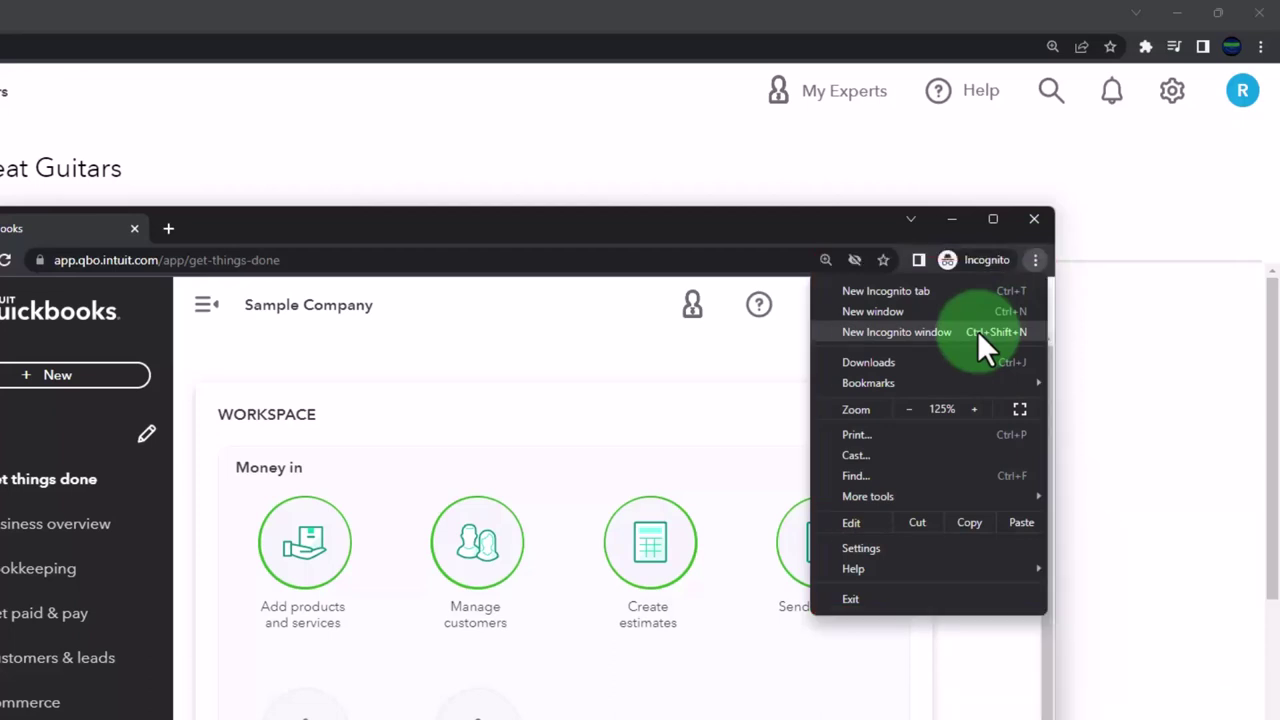
left_click(300, 345)
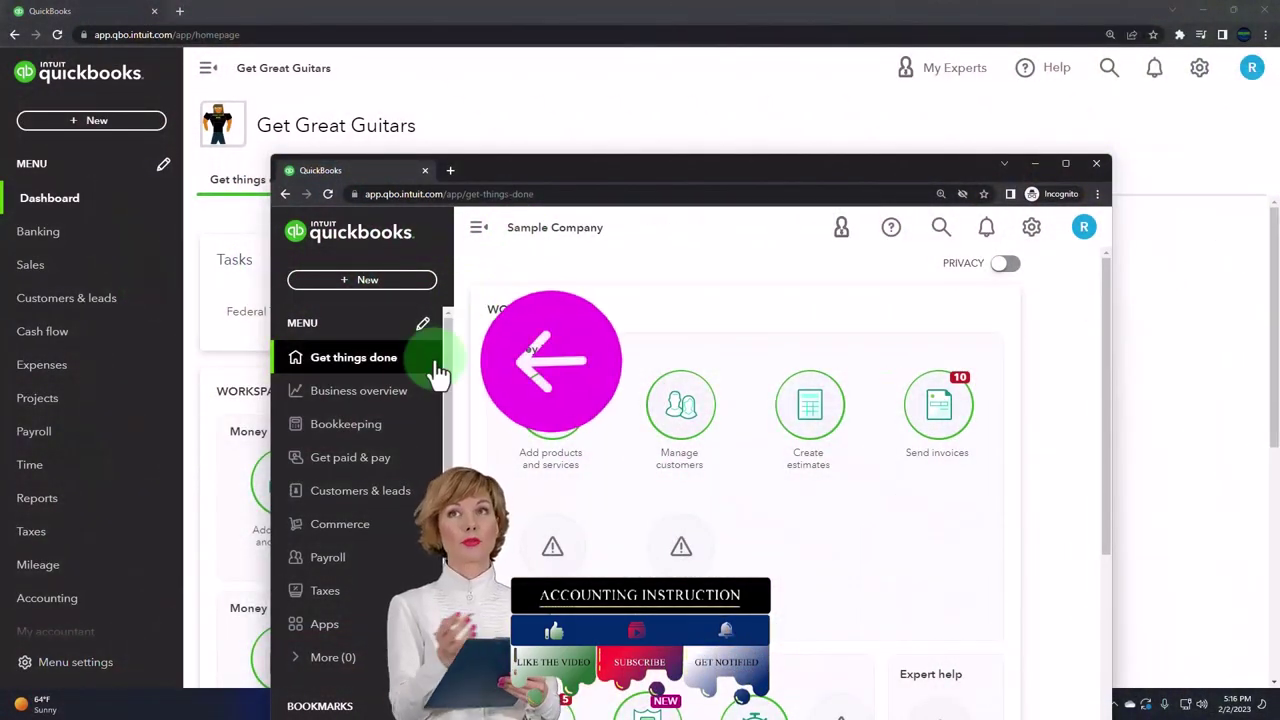
left_click(1031, 232)
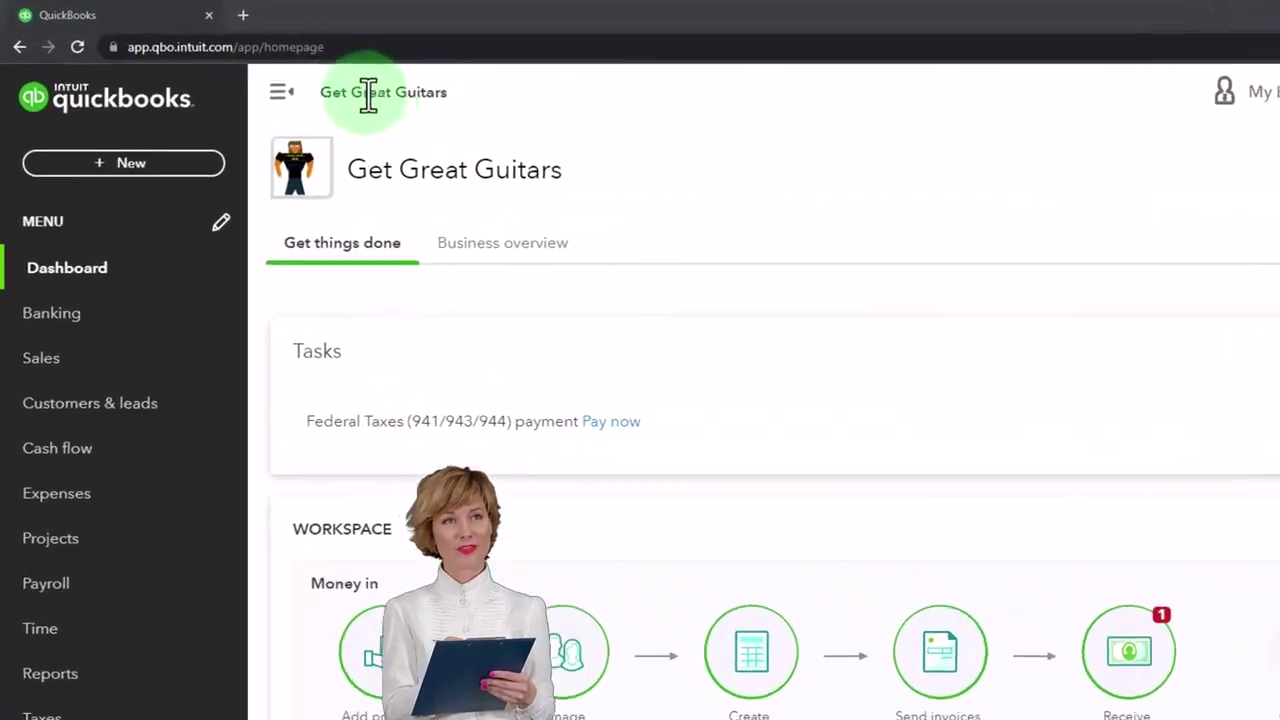
Duplicate the Get Great Guitars browser tab twice and open the Balance Sheet report in the second tab
right_click(150, 17)
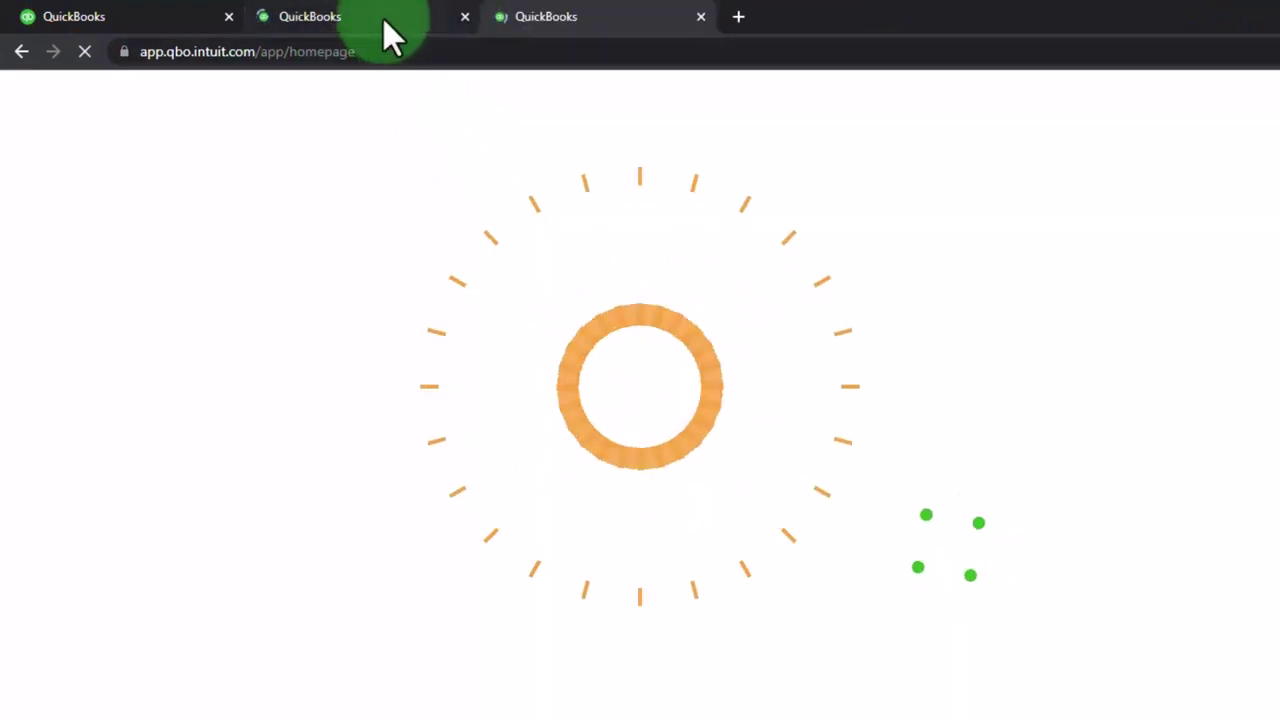
left_click(383, 19)
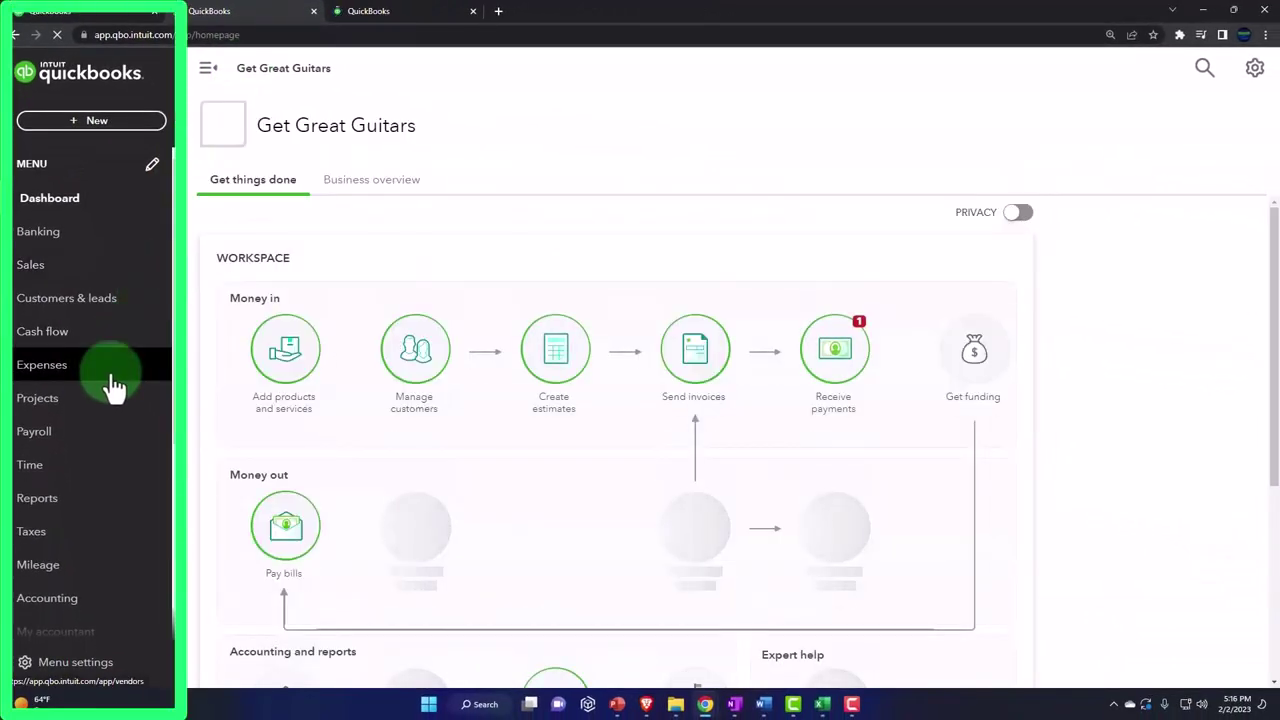
left_click(80, 509)
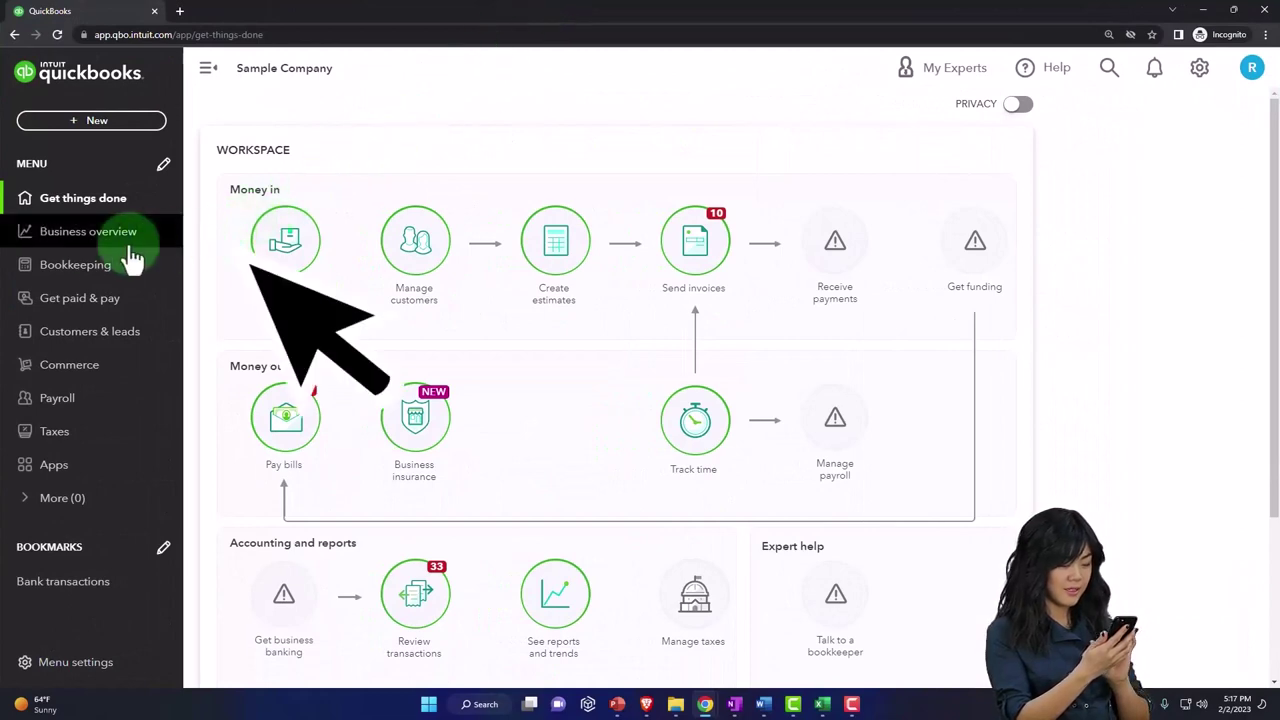
Locate the Reports page under Business overview in the sample company, then minimize the incognito window
left_click(79, 244)
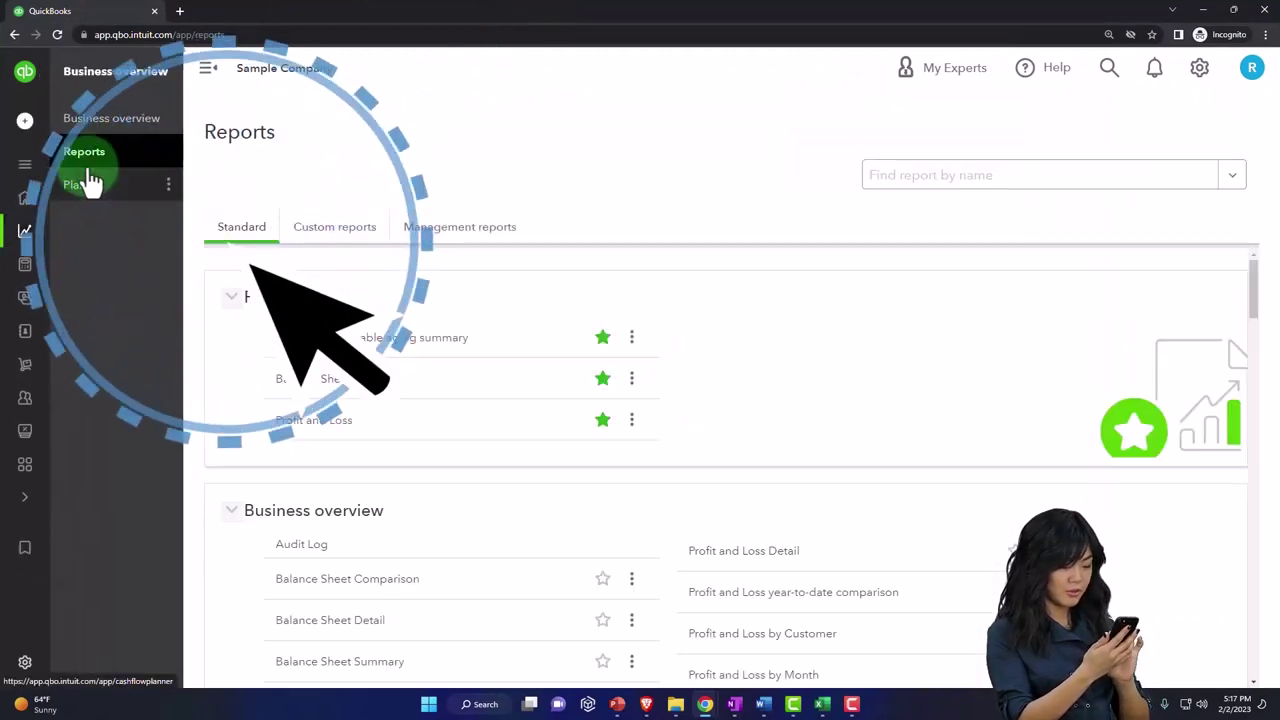
left_click(88, 165)
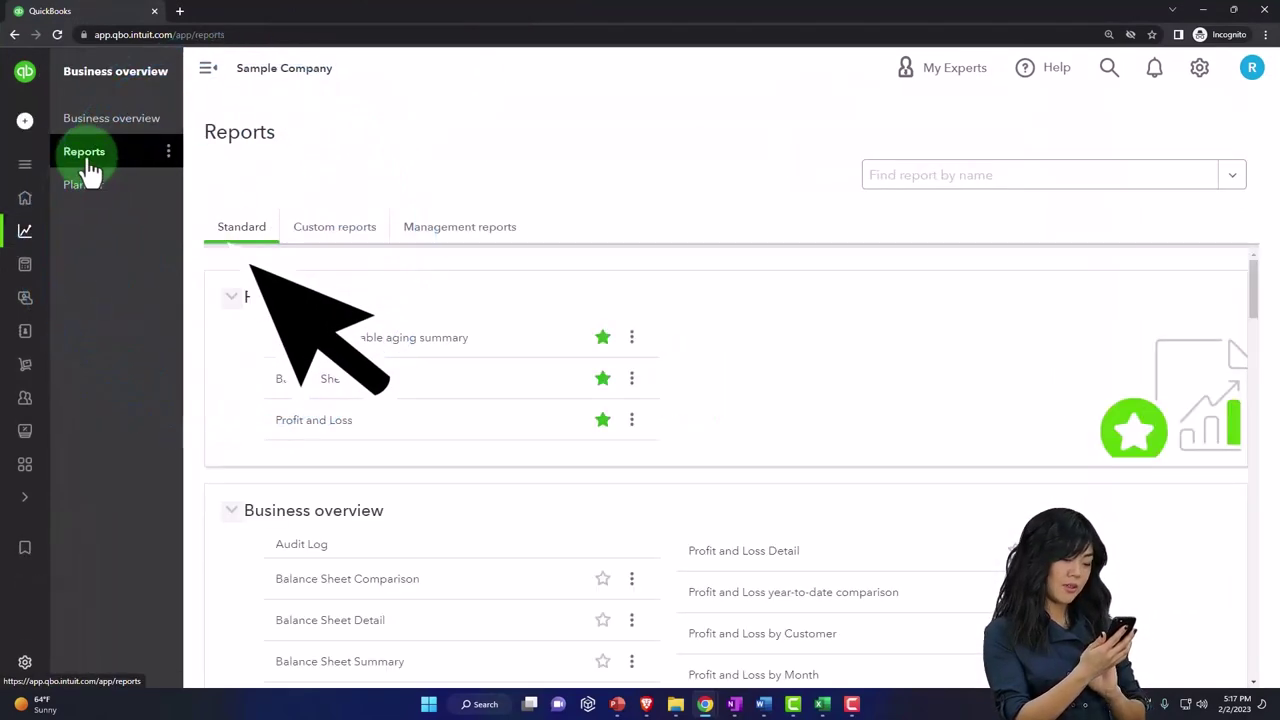
left_click(1203, 12)
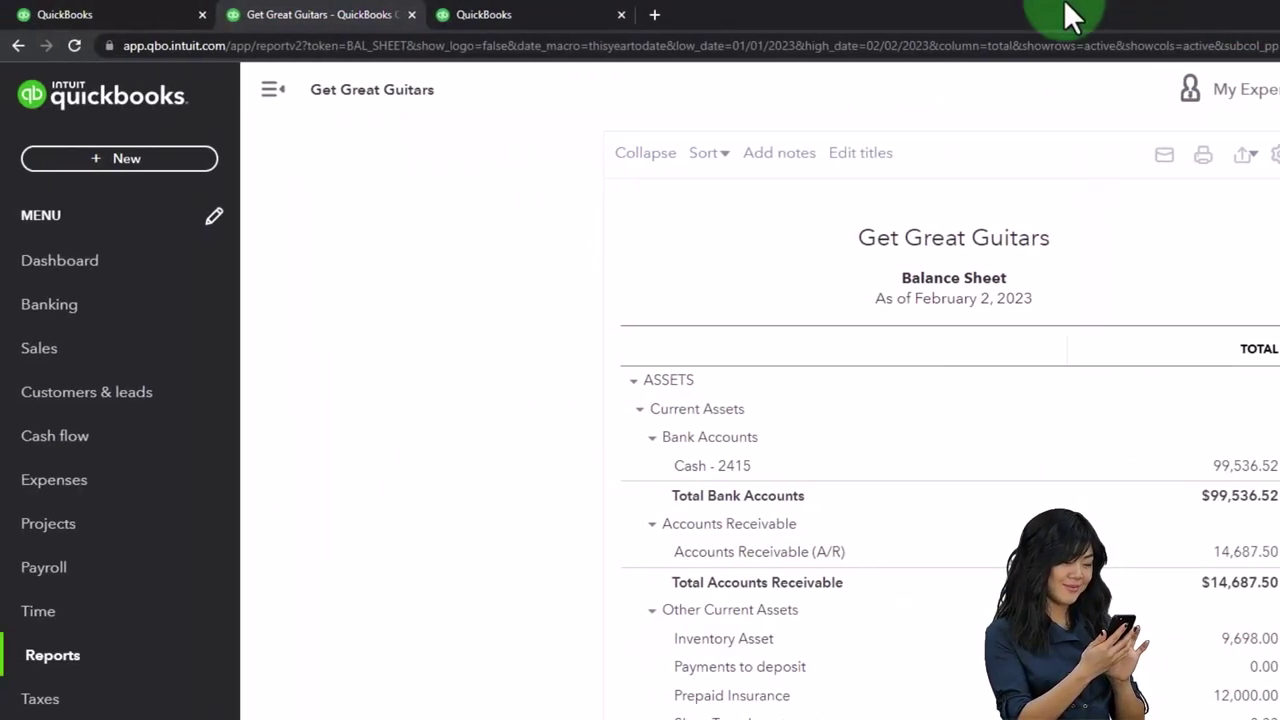
Open the Profit and Loss report from the favorite reports in the third Get Great Guitars tab
left_click(531, 15)
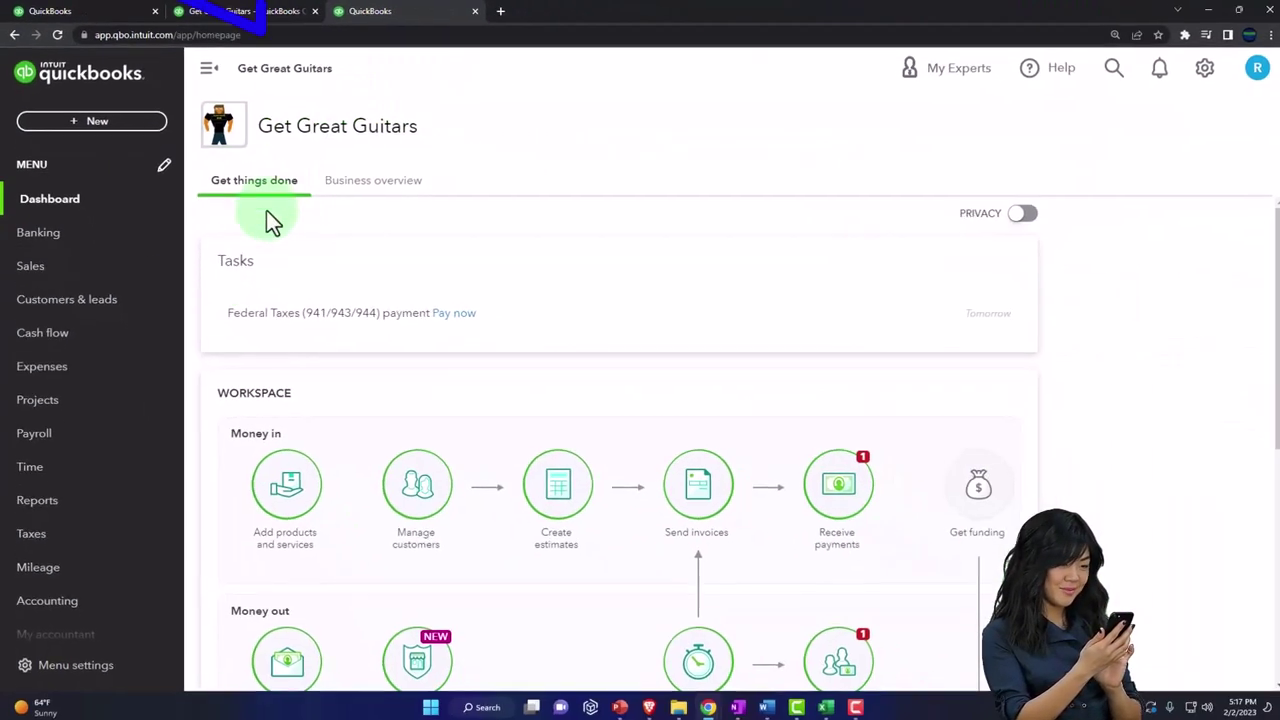
left_click(40, 498)
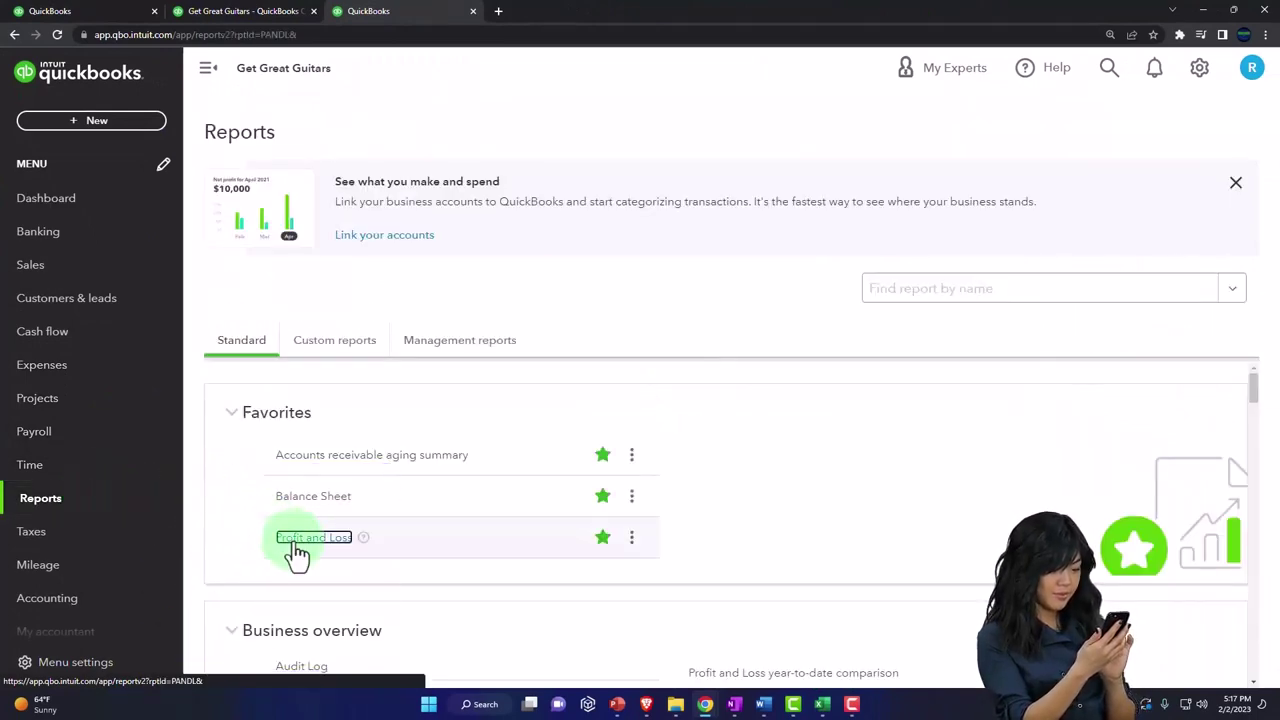
left_click(296, 545)
scroll(245, 230, "down", 2)
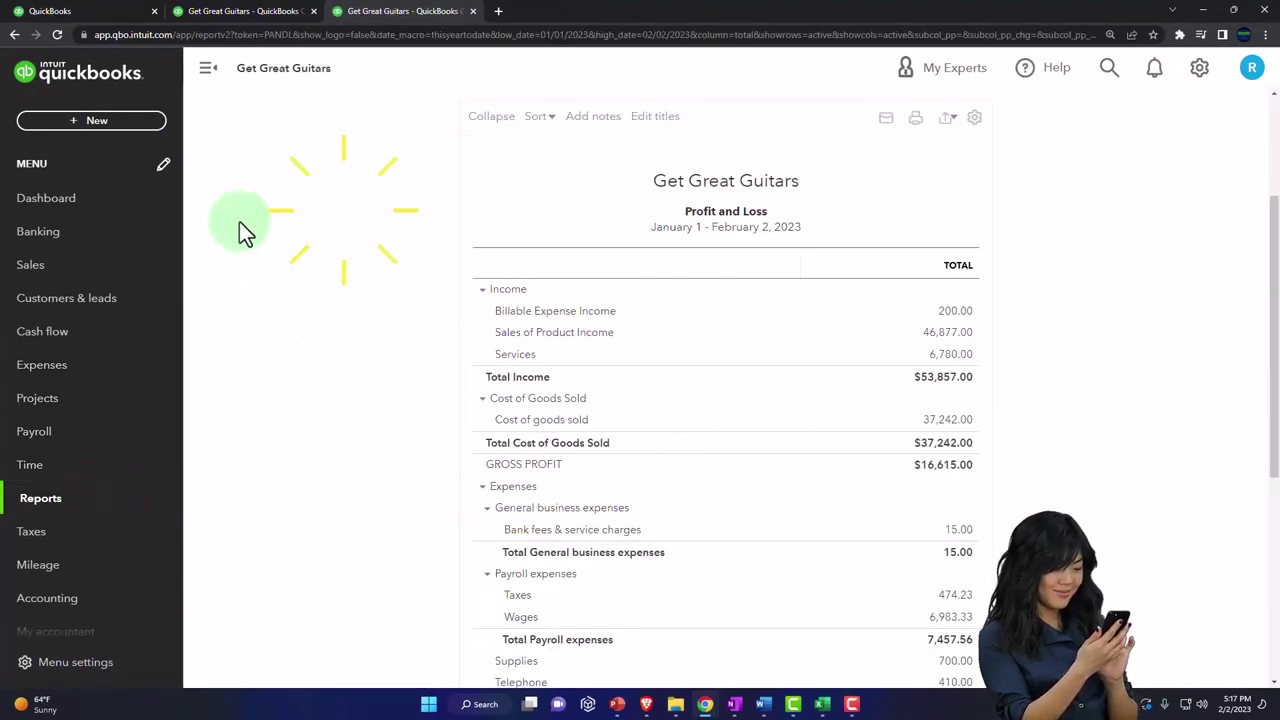
Hide the navigation menu and run the Profit and Loss report for 01/01/2023 to 03/31/2023 with columns displayed by months
left_click(210, 84)
scroll(226, 435, "up", 2)
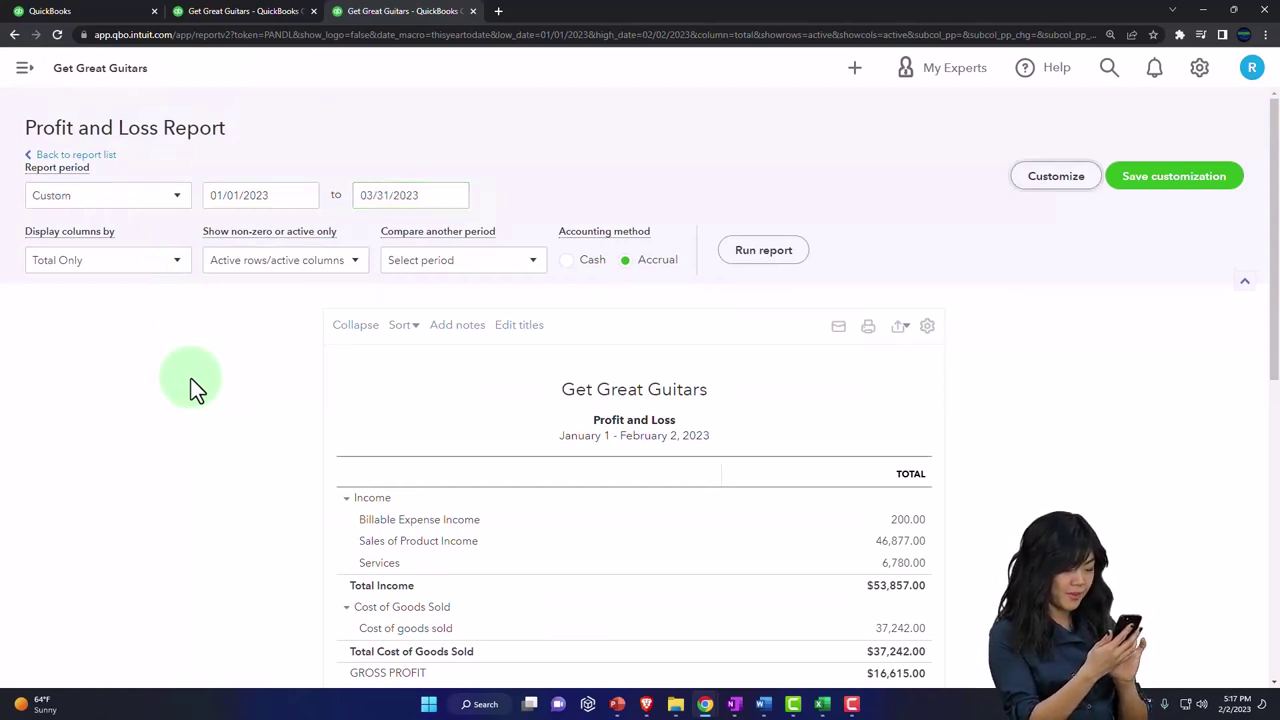
left_click(705, 704)
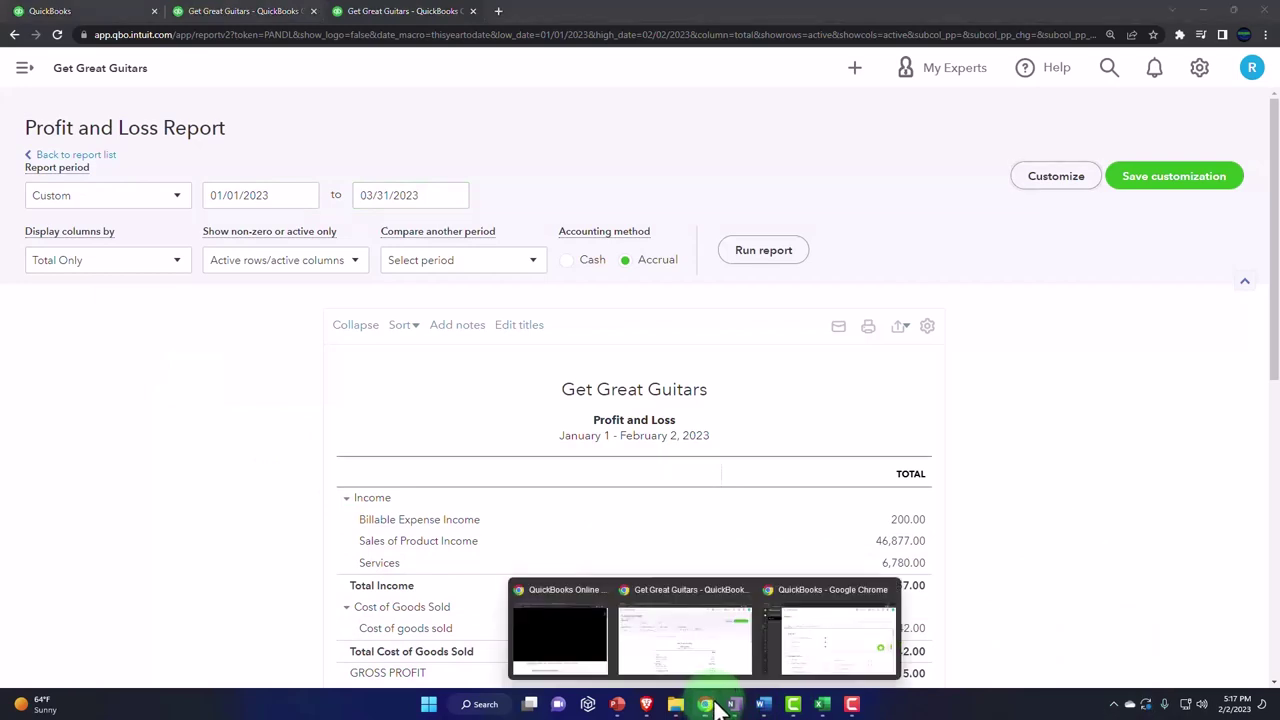
left_click(646, 670)
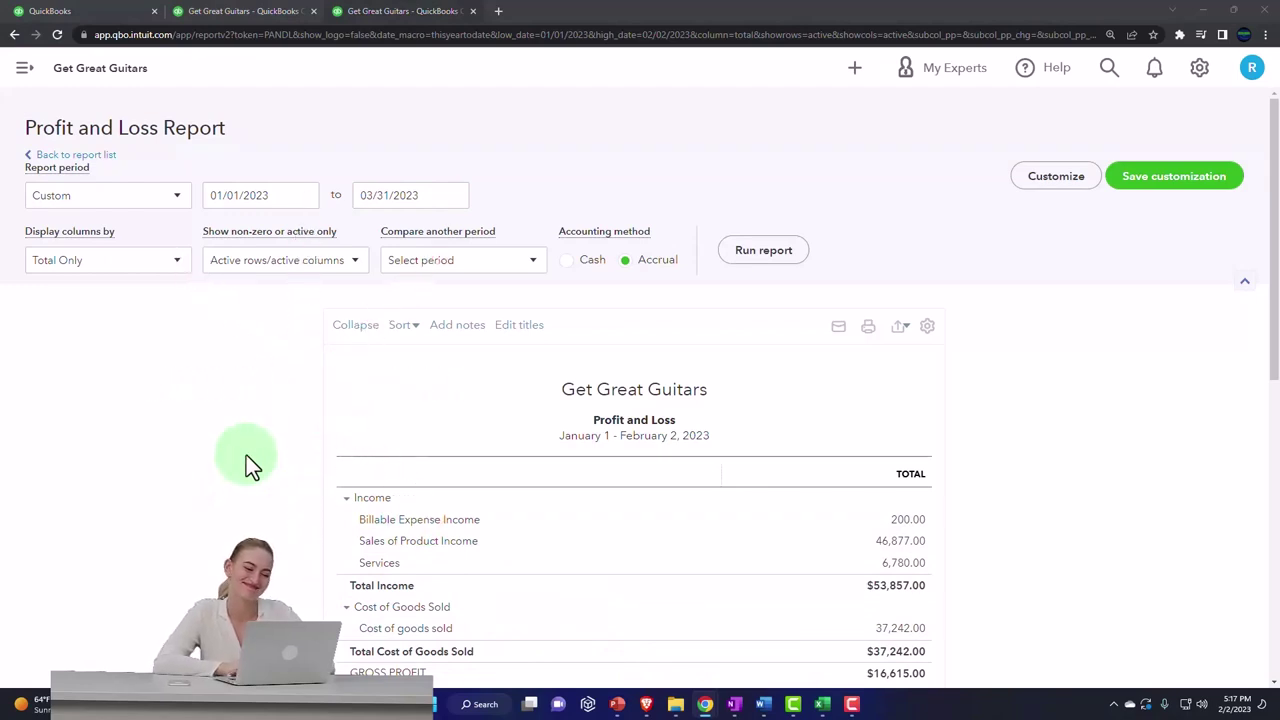
left_click(178, 264)
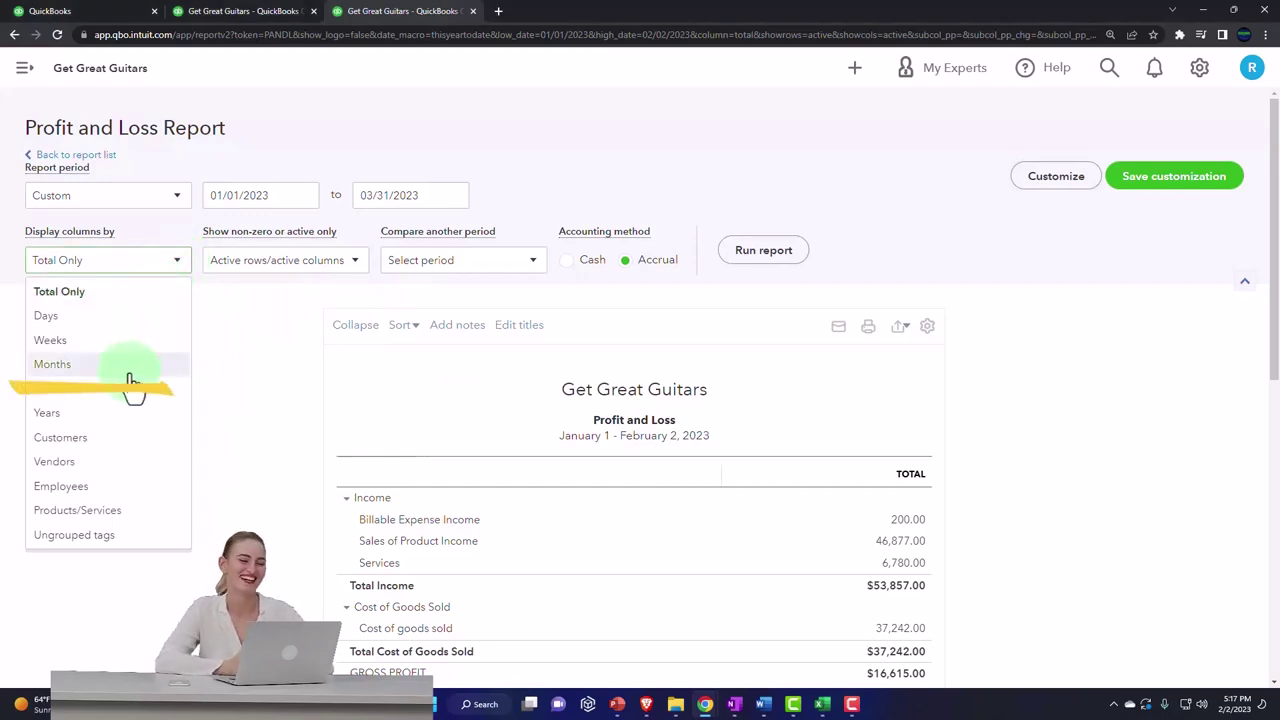
left_click(765, 251)
scroll(790, 263, "down", 2)
scroll(794, 263, "up", 3)
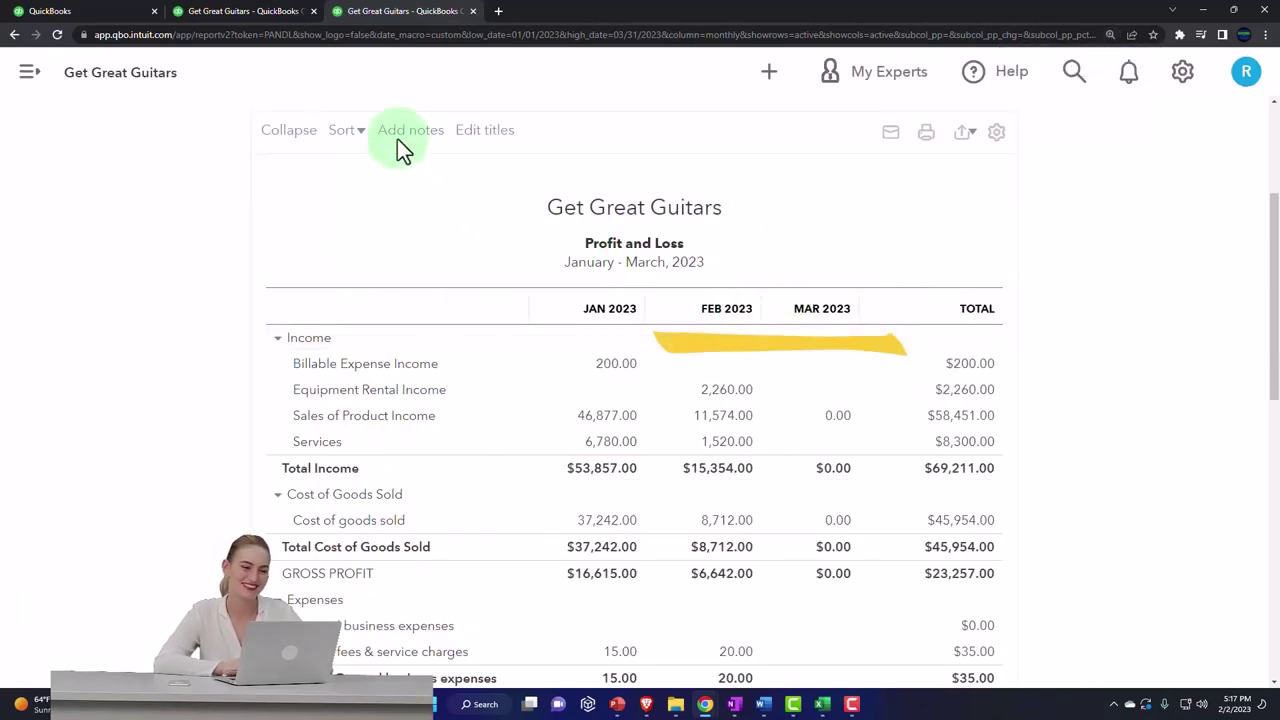
Hide the navigation menu and run the Balance Sheet report for 01/01/2023 to 03/31/2023 with columns displayed by months
left_click(248, 17)
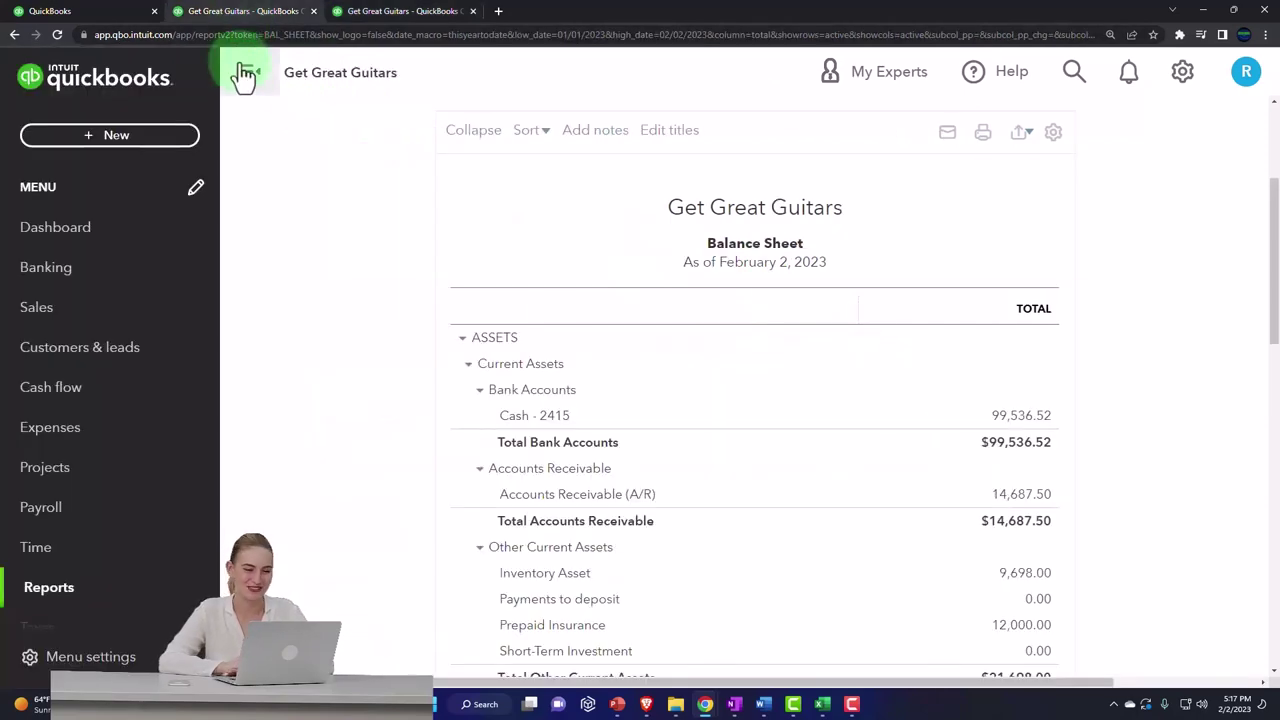
left_click(244, 78)
scroll(172, 380, "up", 3)
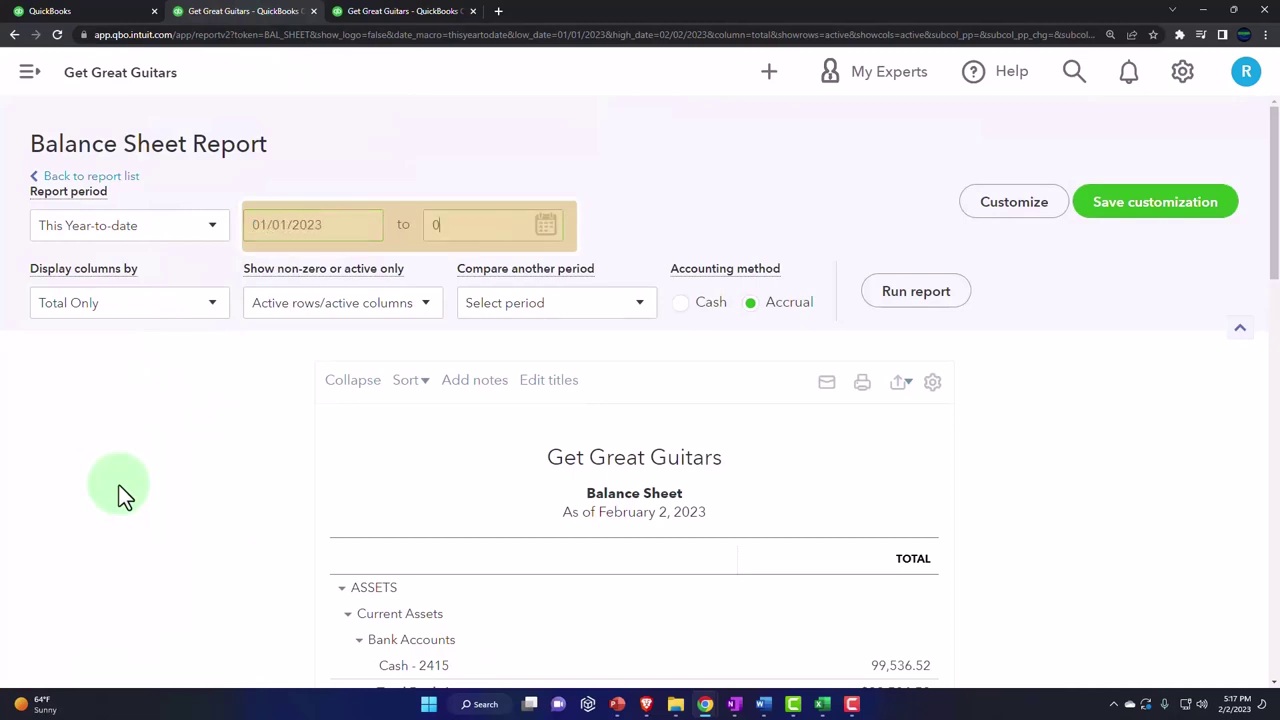
key("Tab")
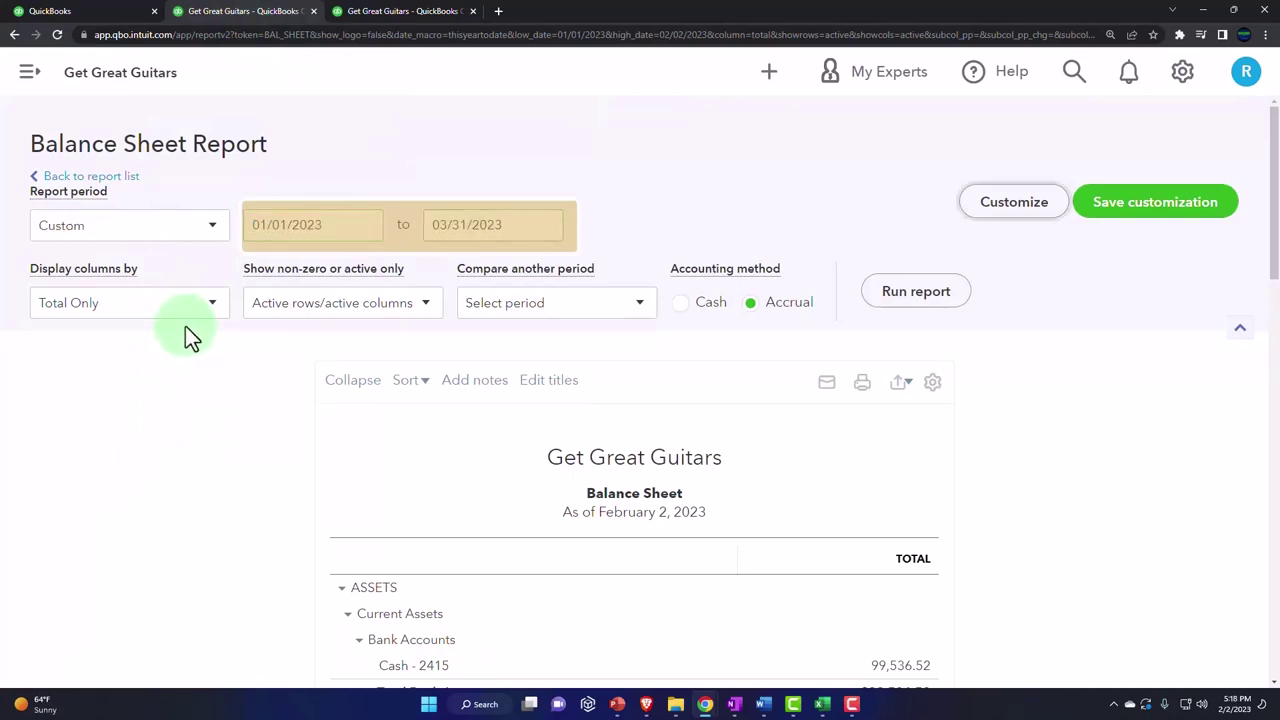
left_click(201, 306)
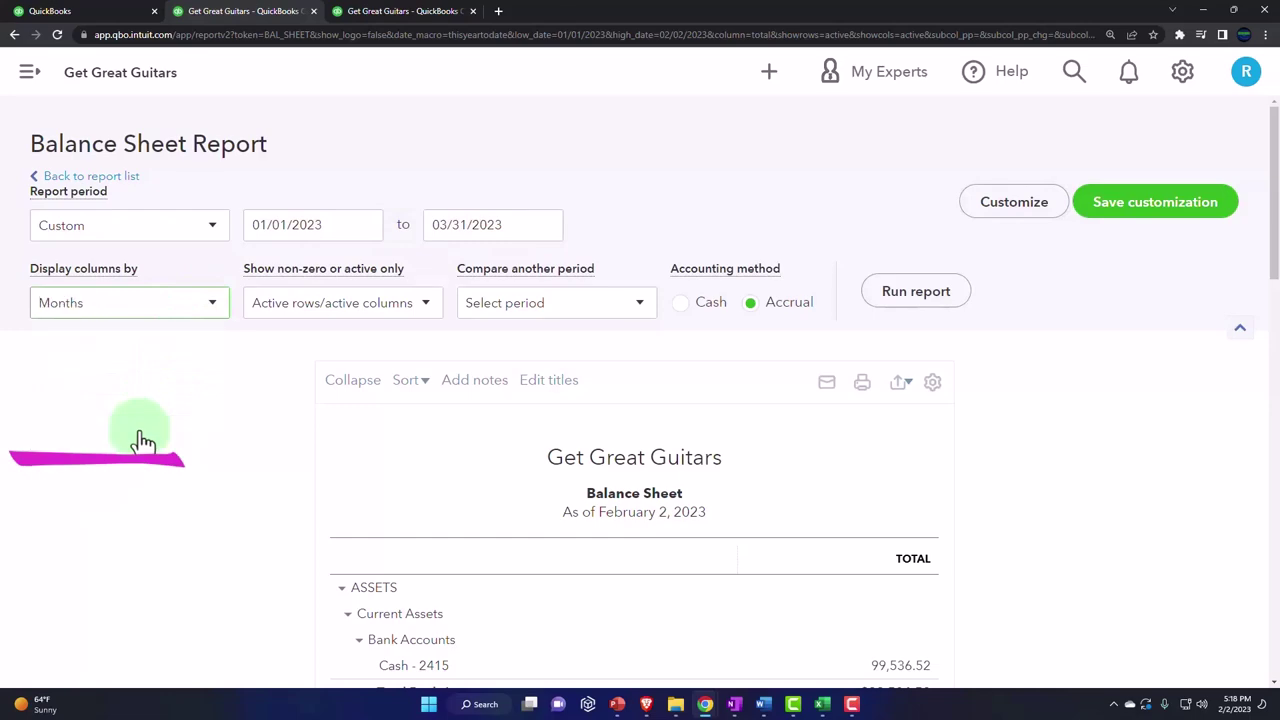
left_click(922, 298)
scroll(923, 303, "down", 3)
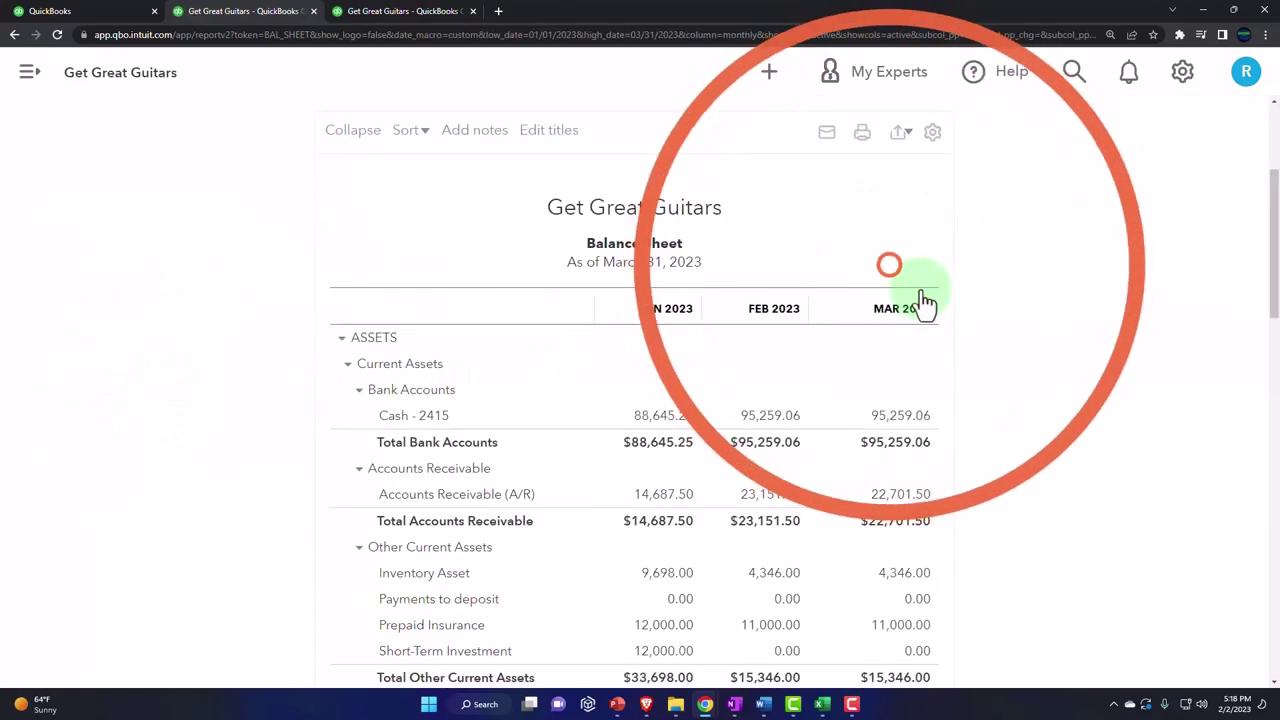
Review the monthly balance sheet from assets down to liabilities, collapsing and re-expanding the Loan Payable group to examine its loan accounts
key("ctrl+plus")
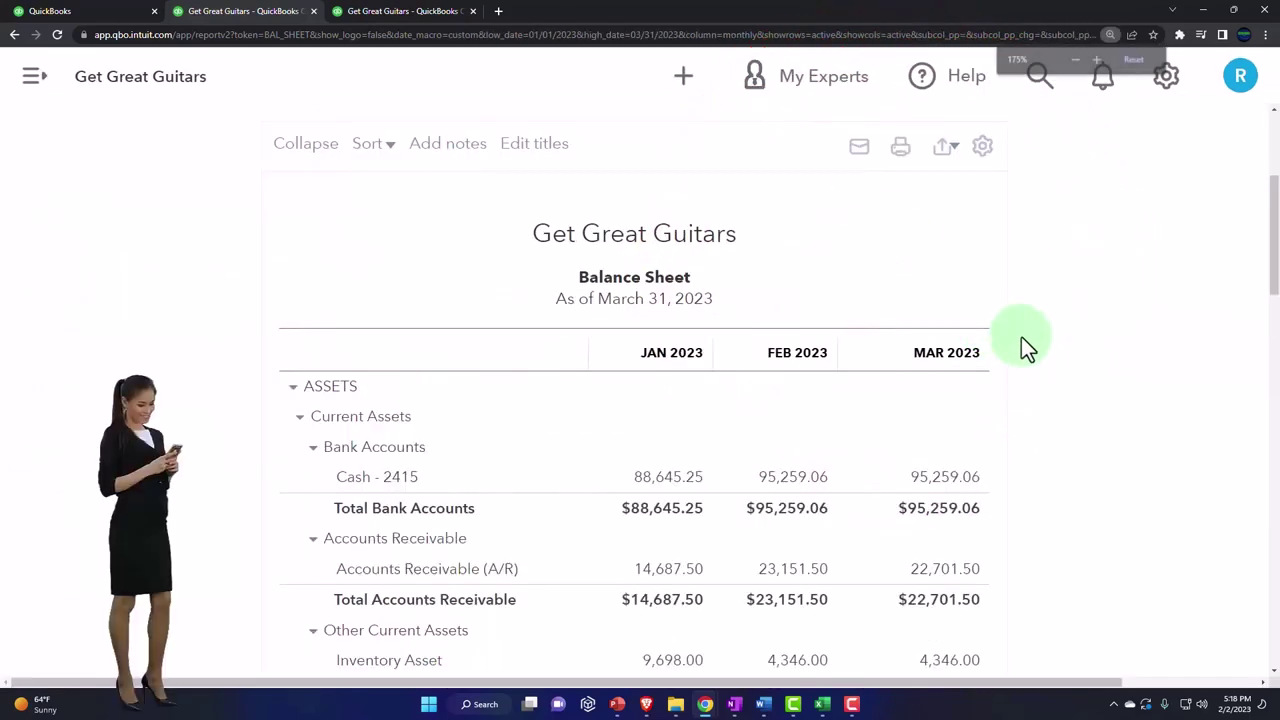
key("ctrl+plus")
left_click_drag(897, 694, 971, 677)
scroll(971, 563, "down", 1)
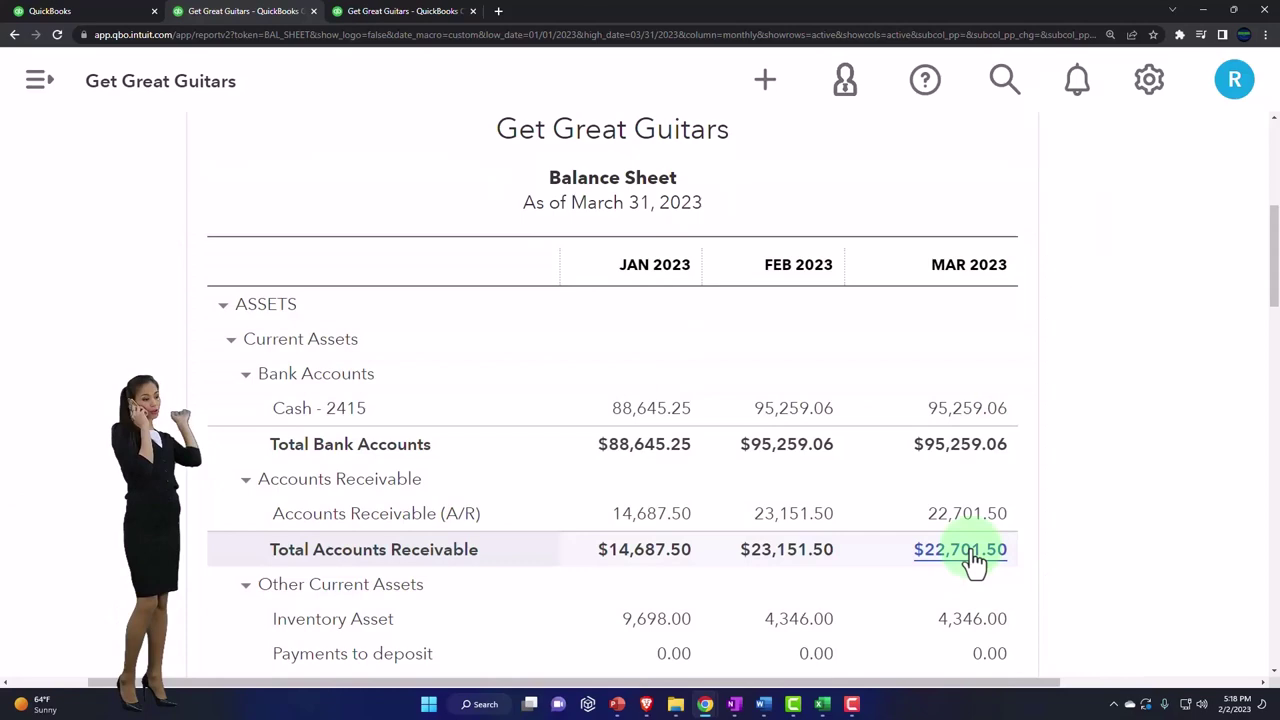
scroll(975, 560, "down", 4)
scroll(975, 560, "down", 5)
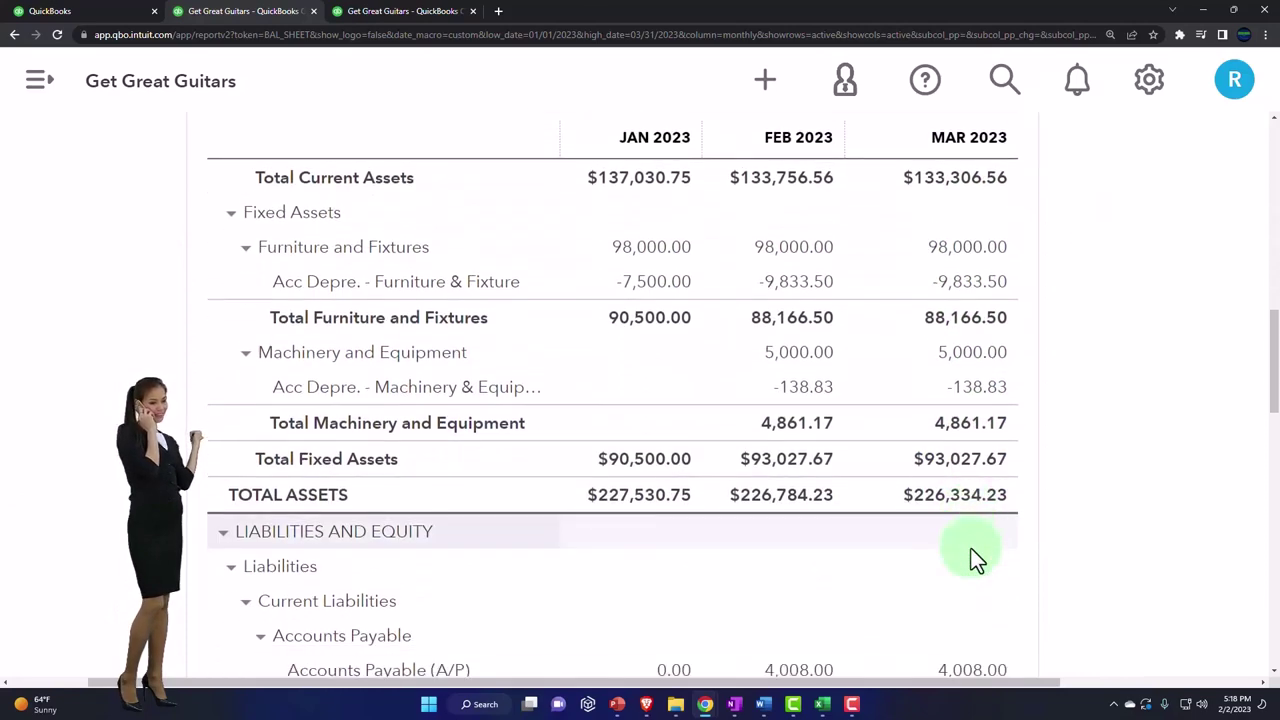
scroll(975, 560, "down", 2)
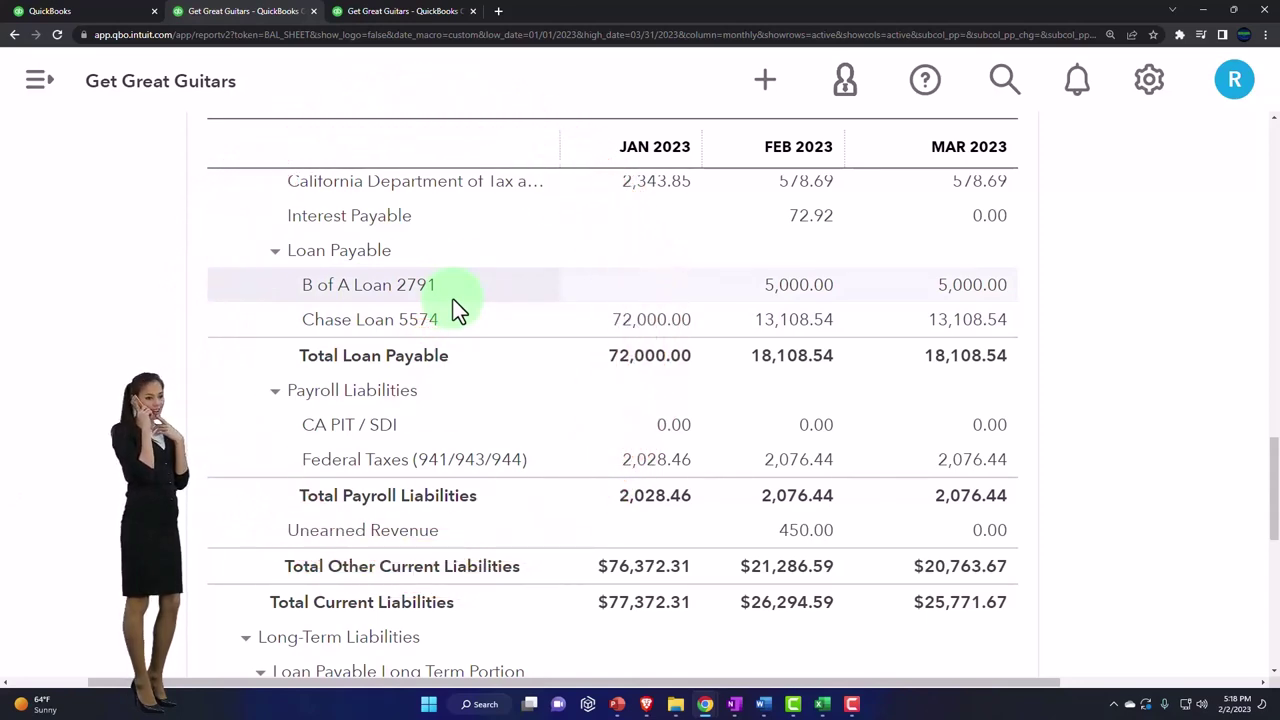
left_click(274, 252)
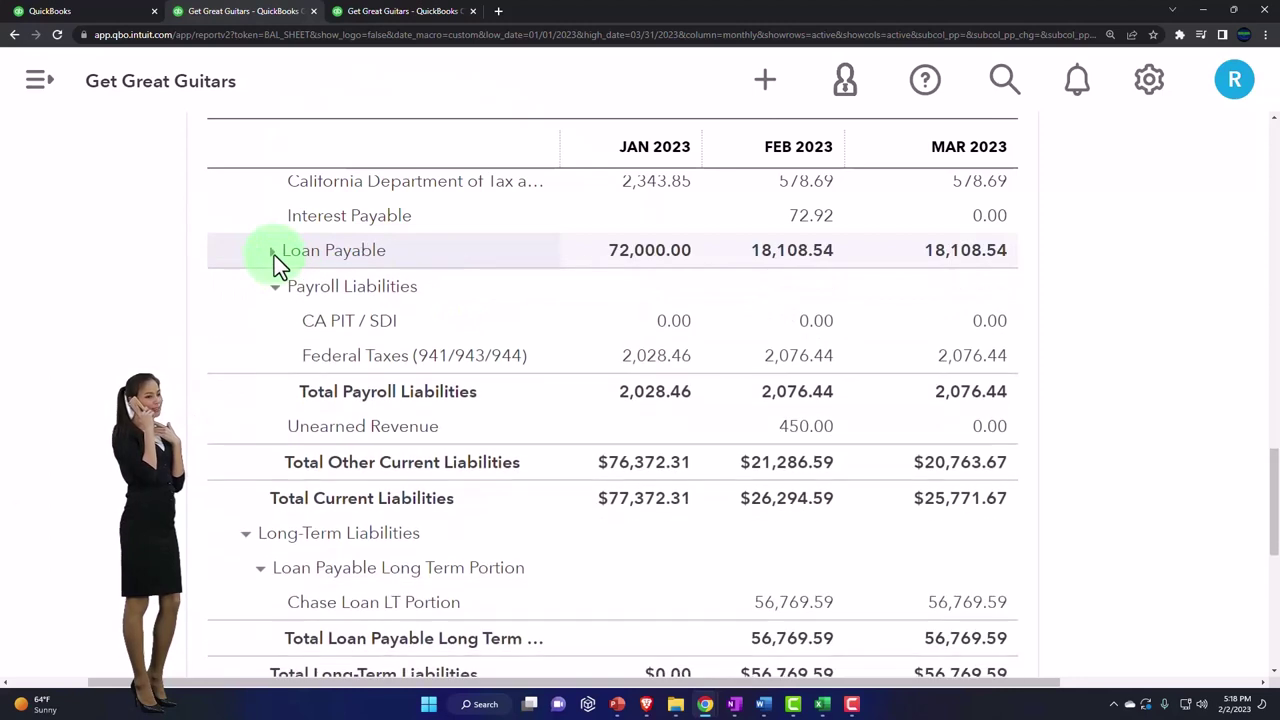
left_click(274, 252)
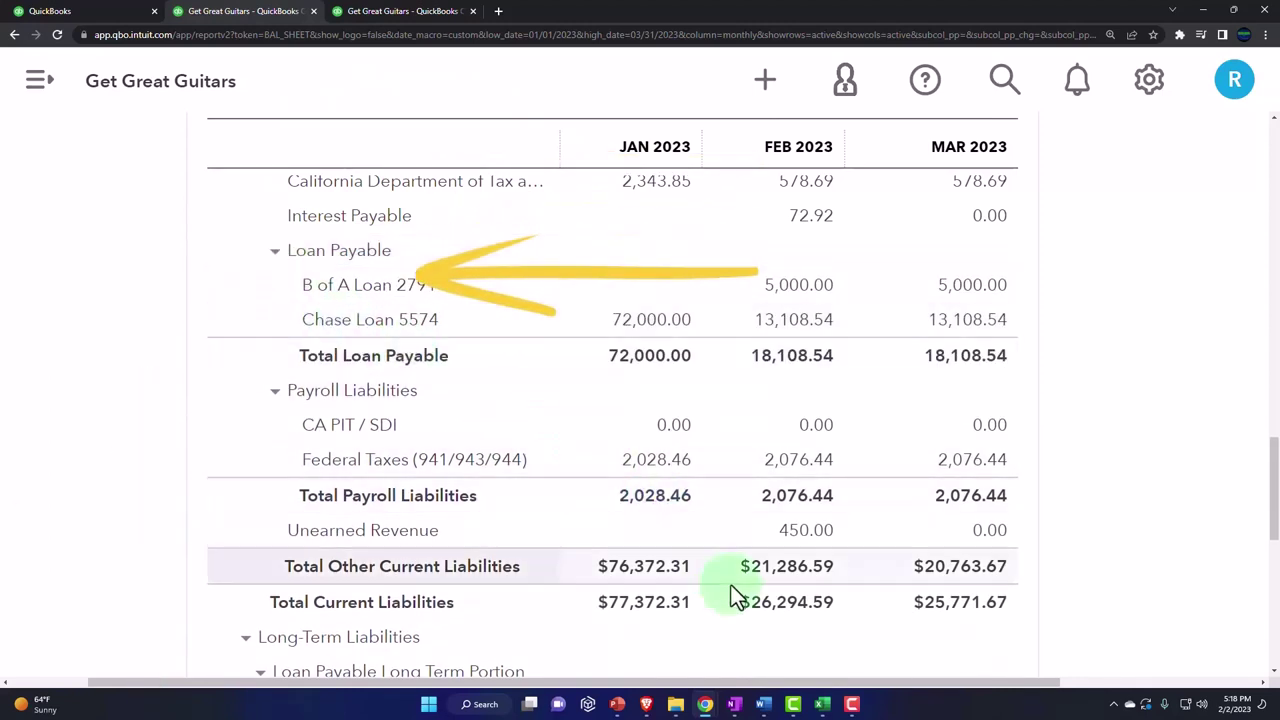
Switch to the Amortization Table workbook in Excel and compare its short-term and long-term loan portions with the Chase loan on the balance sheet
left_click(823, 712)
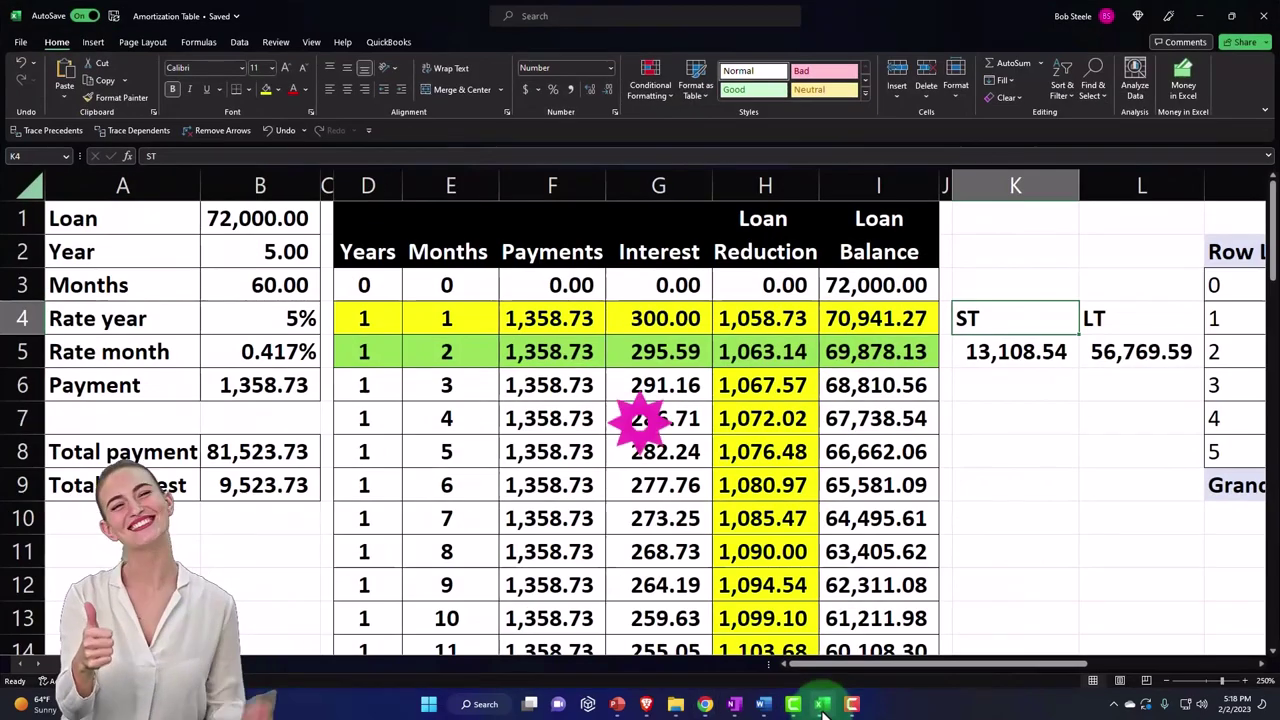
left_click(823, 712)
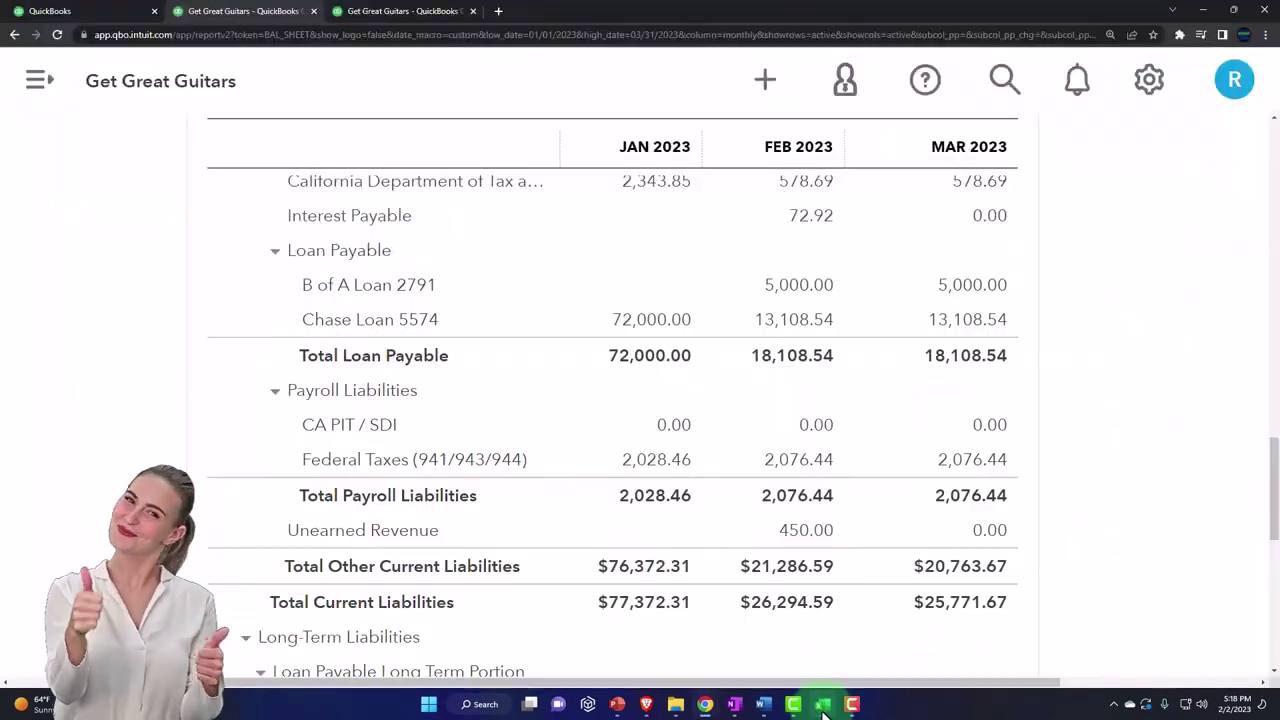
left_click(956, 333)
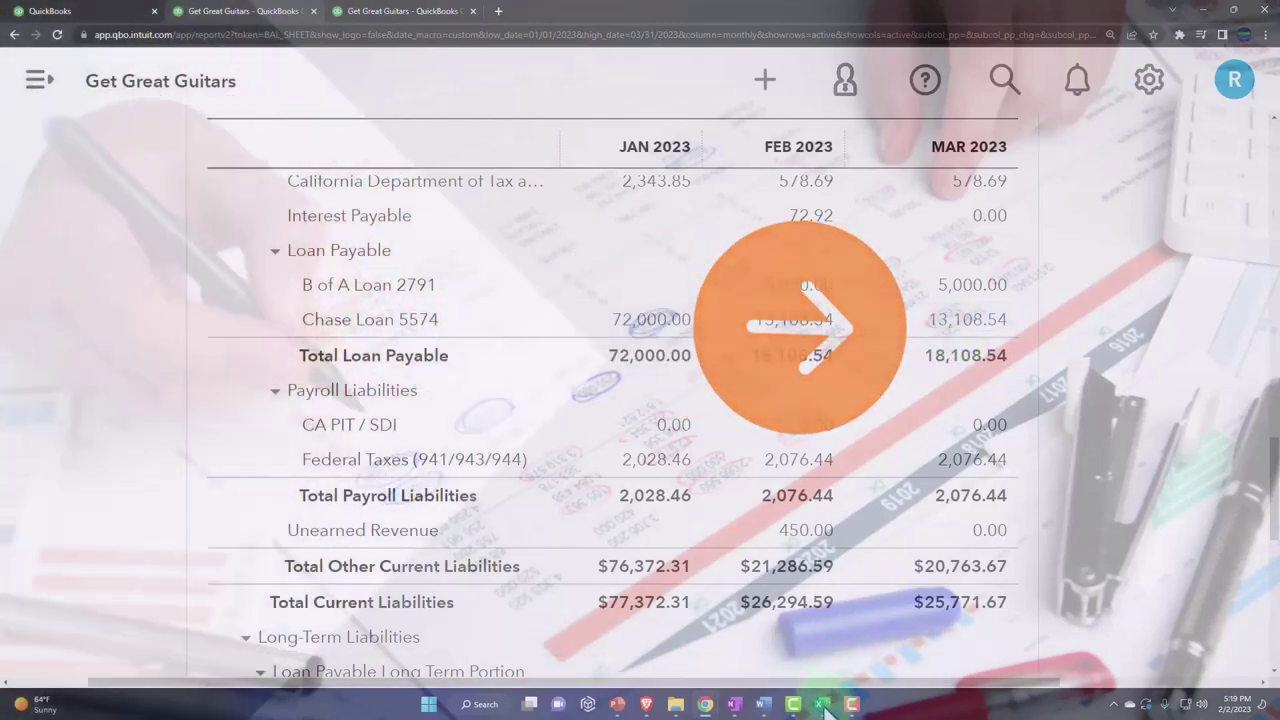
Switch to the Amortization Table workbook in Excel and inspect the short-term portion formula against the highlighted loan reduction rows
left_click(824, 706)
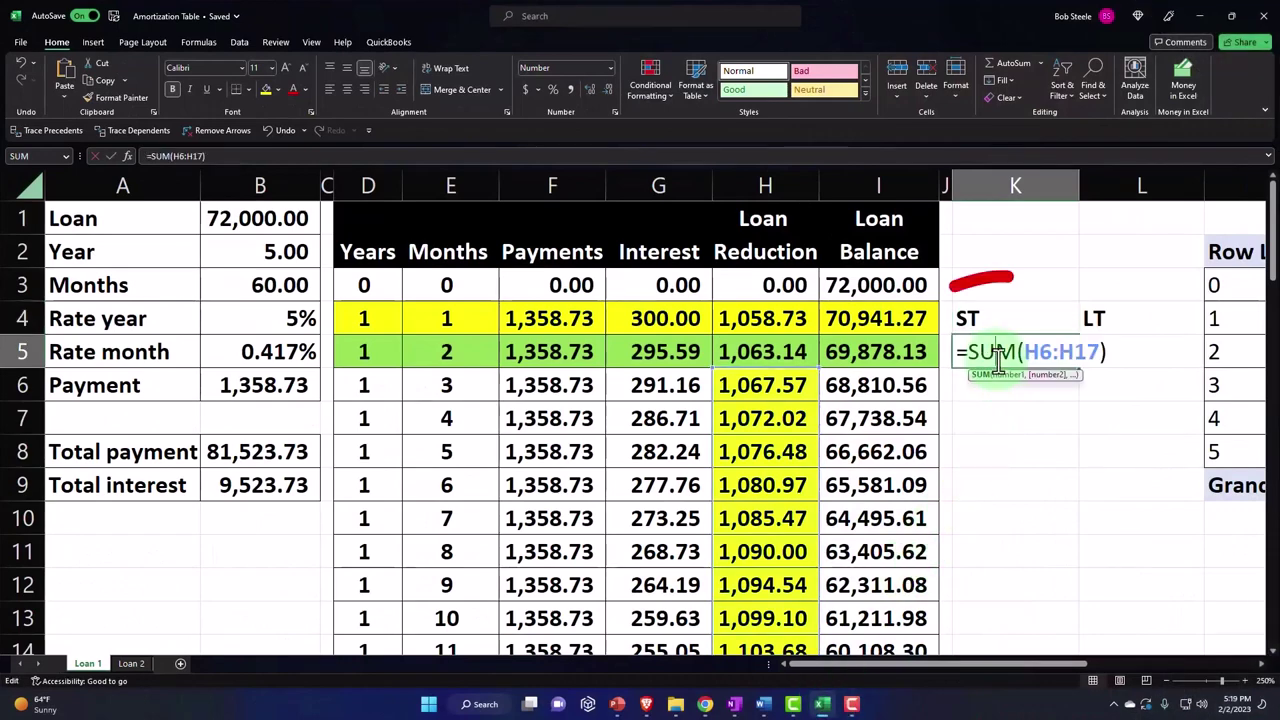
scroll(937, 457, "down", 3)
scroll(822, 427, "up", 2)
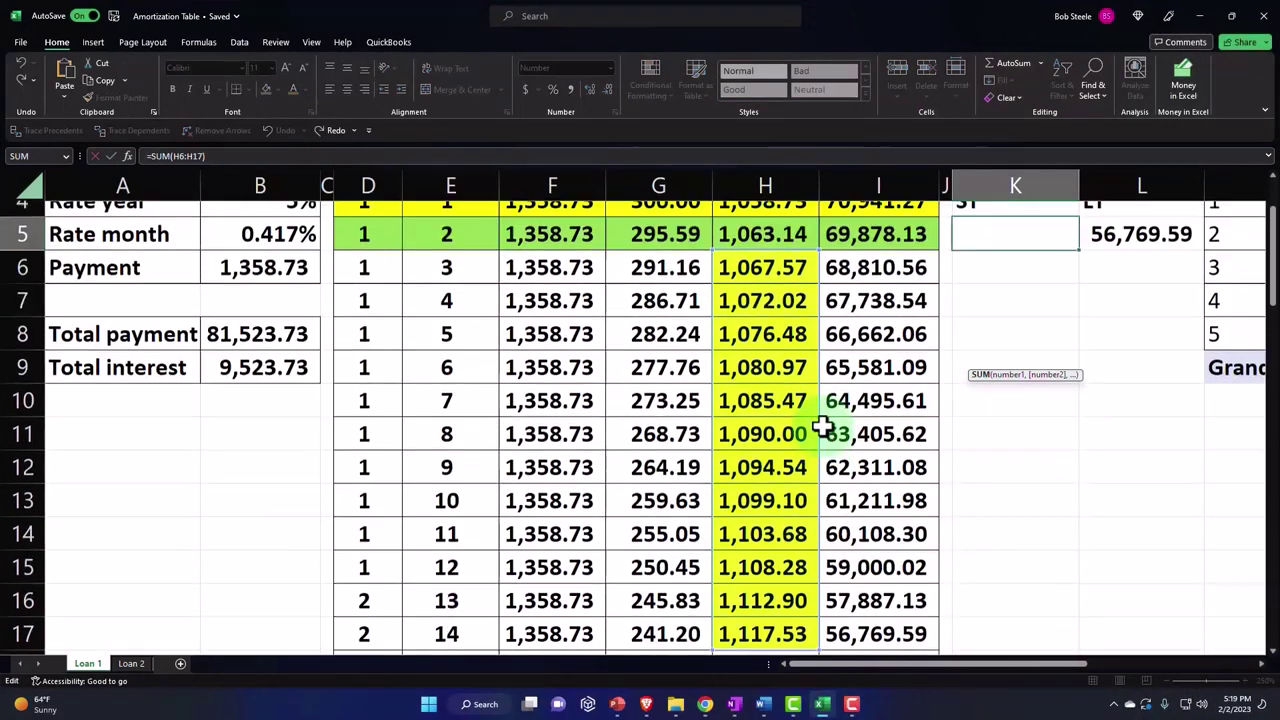
scroll(822, 427, "up", 1)
key("Return")
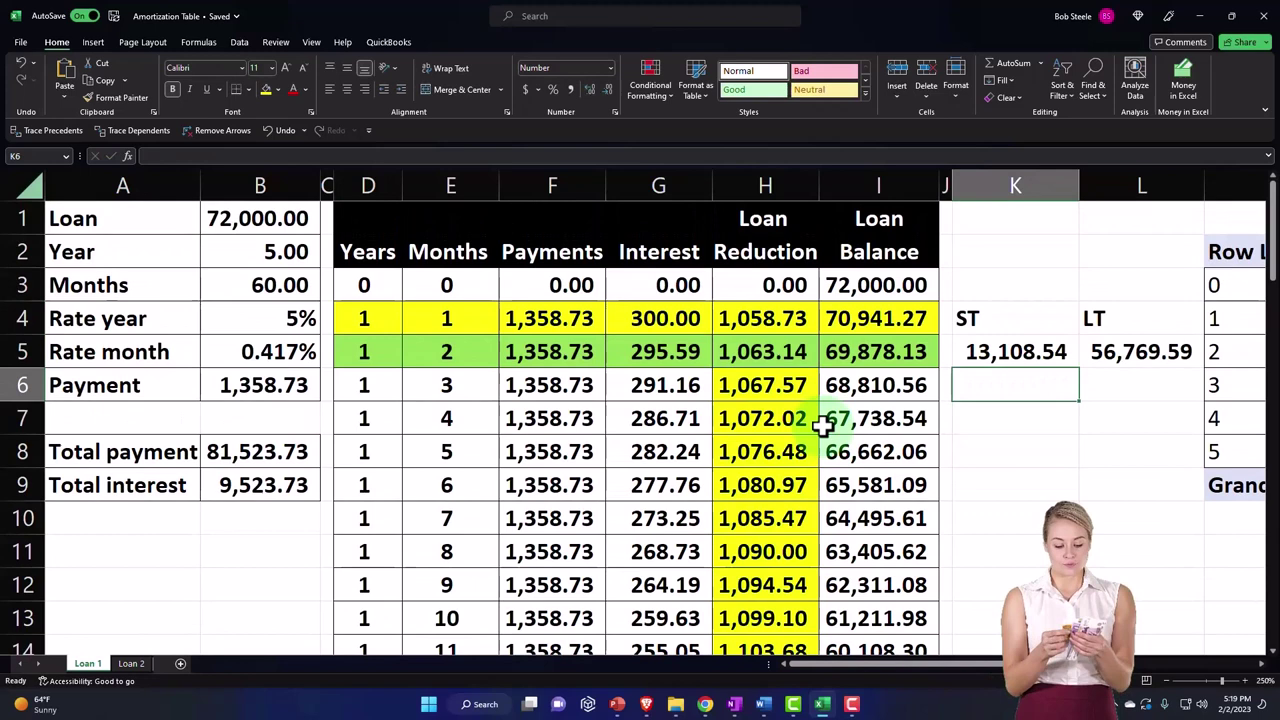
Compare the balance sheet's Chase Loan LT Portion with the workbook's long-term formula and the month 14 loan balance
left_click(824, 706)
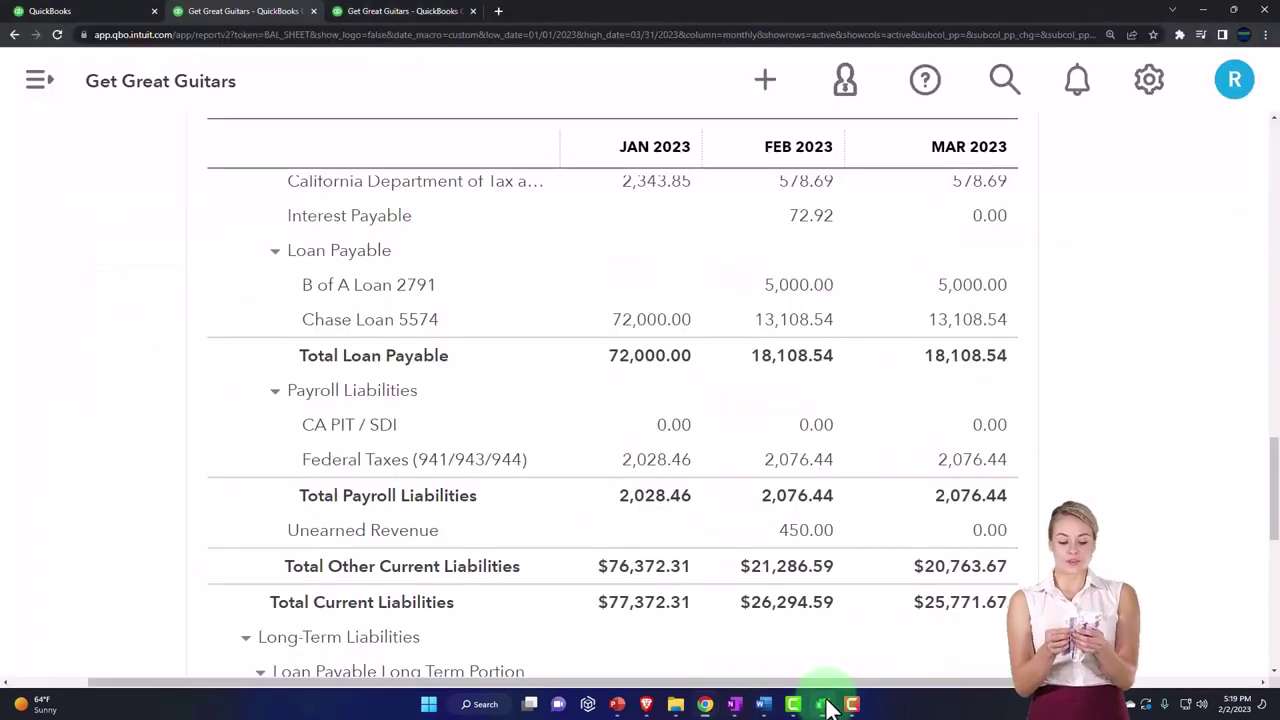
scroll(826, 618, "down", 2)
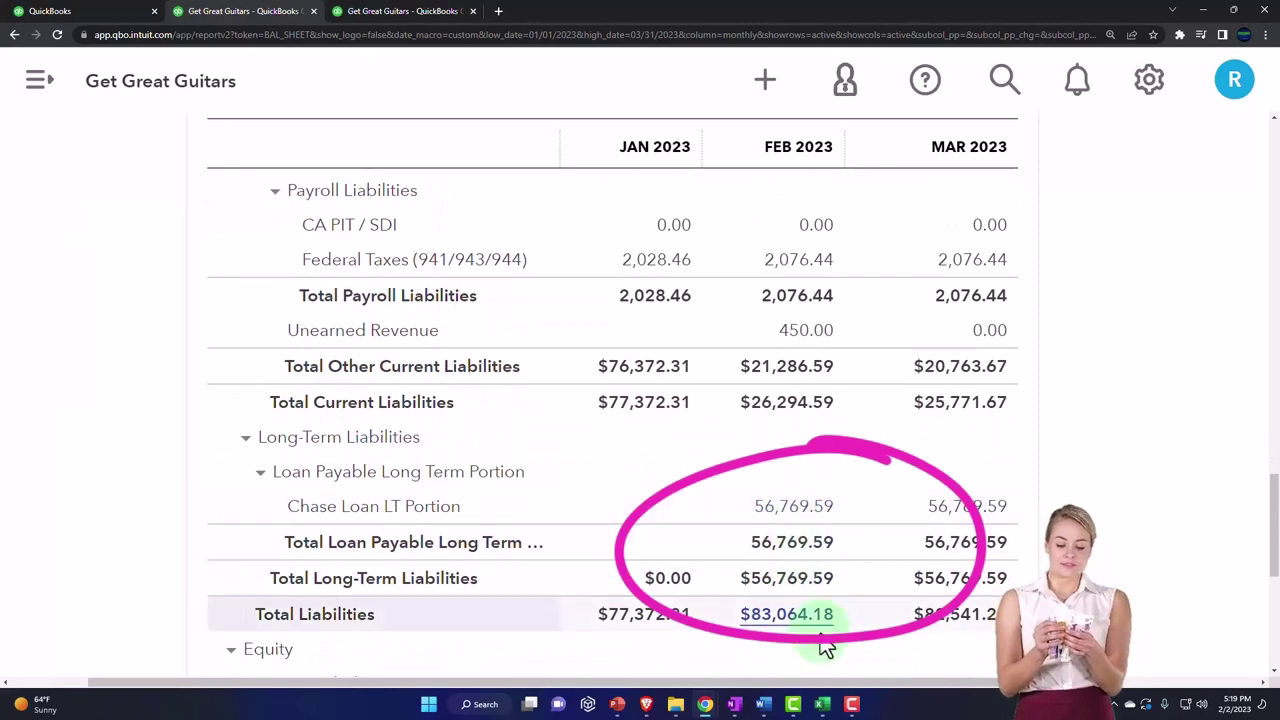
left_click(822, 704)
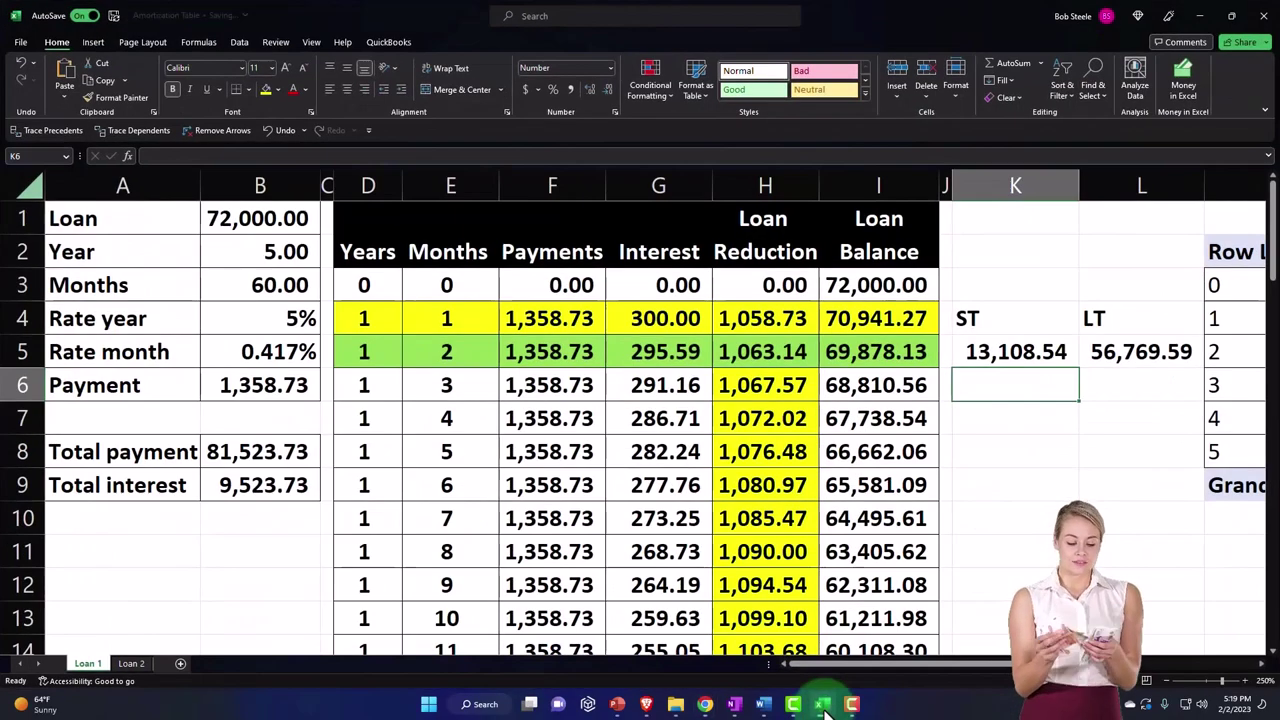
left_click(1117, 357)
double_click(1121, 355)
key("Return")
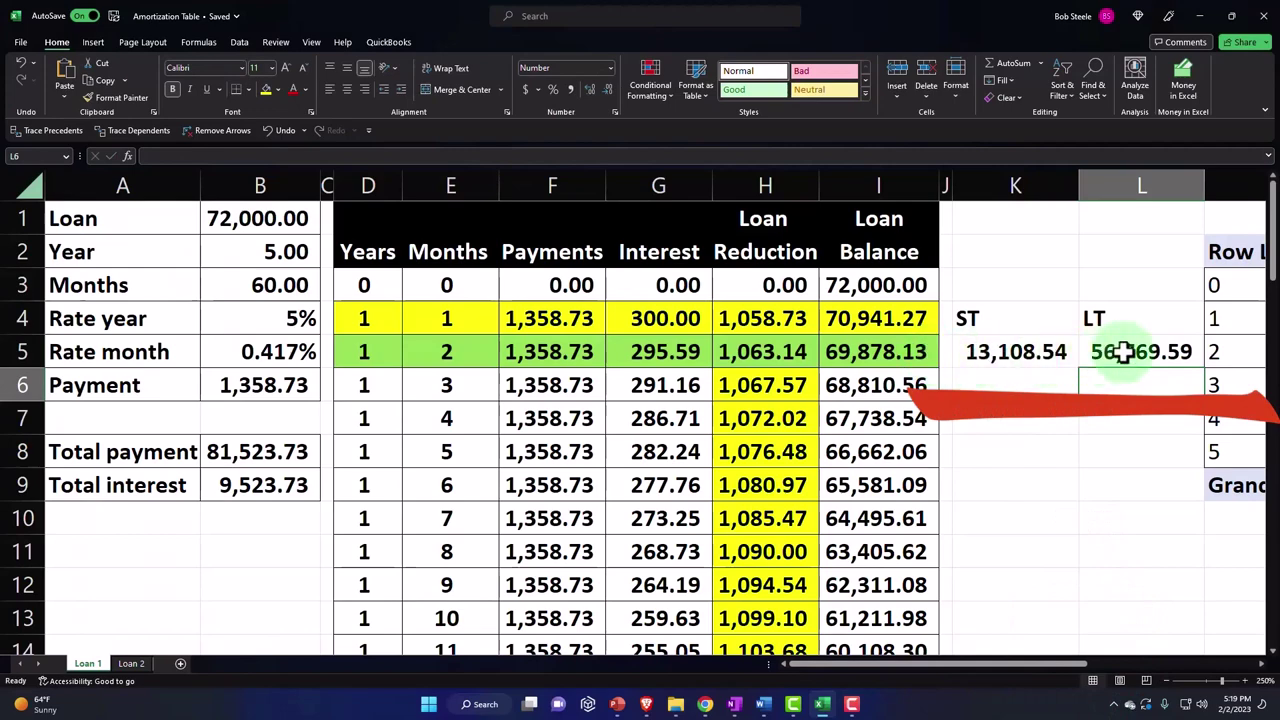
scroll(1097, 437, "down", 3)
left_click(903, 451)
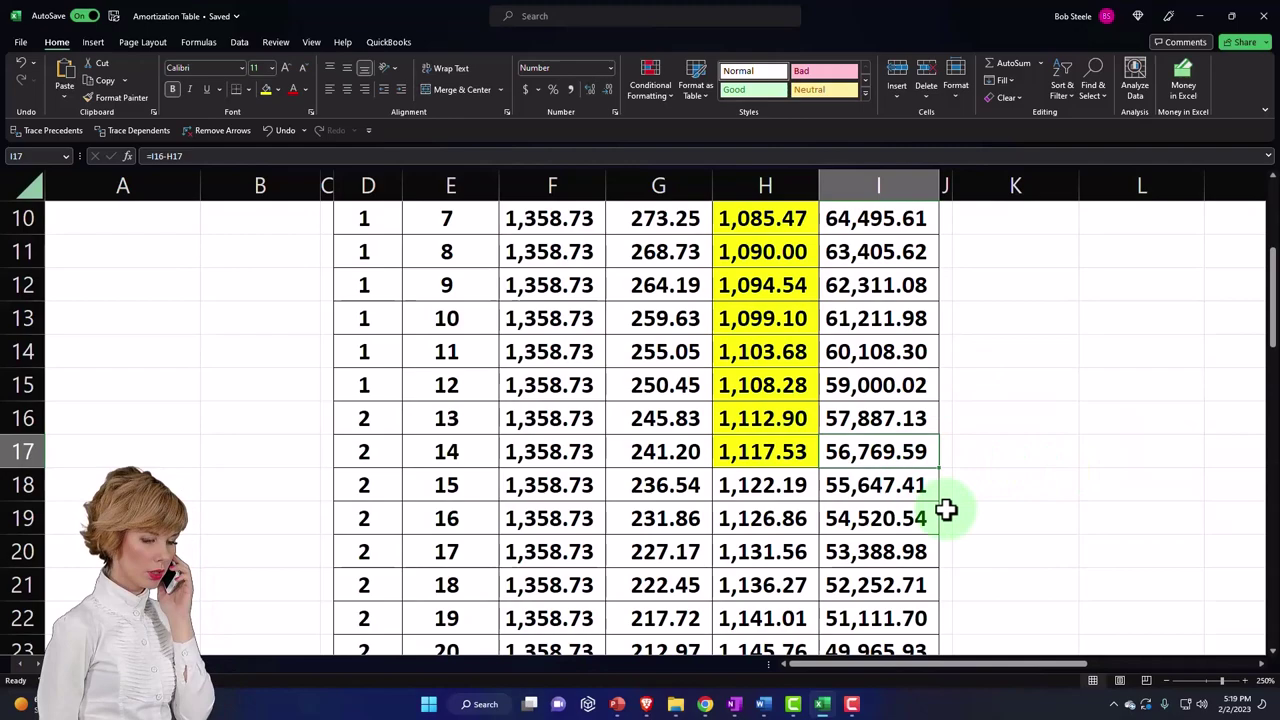
scroll(946, 510, "up", 3)
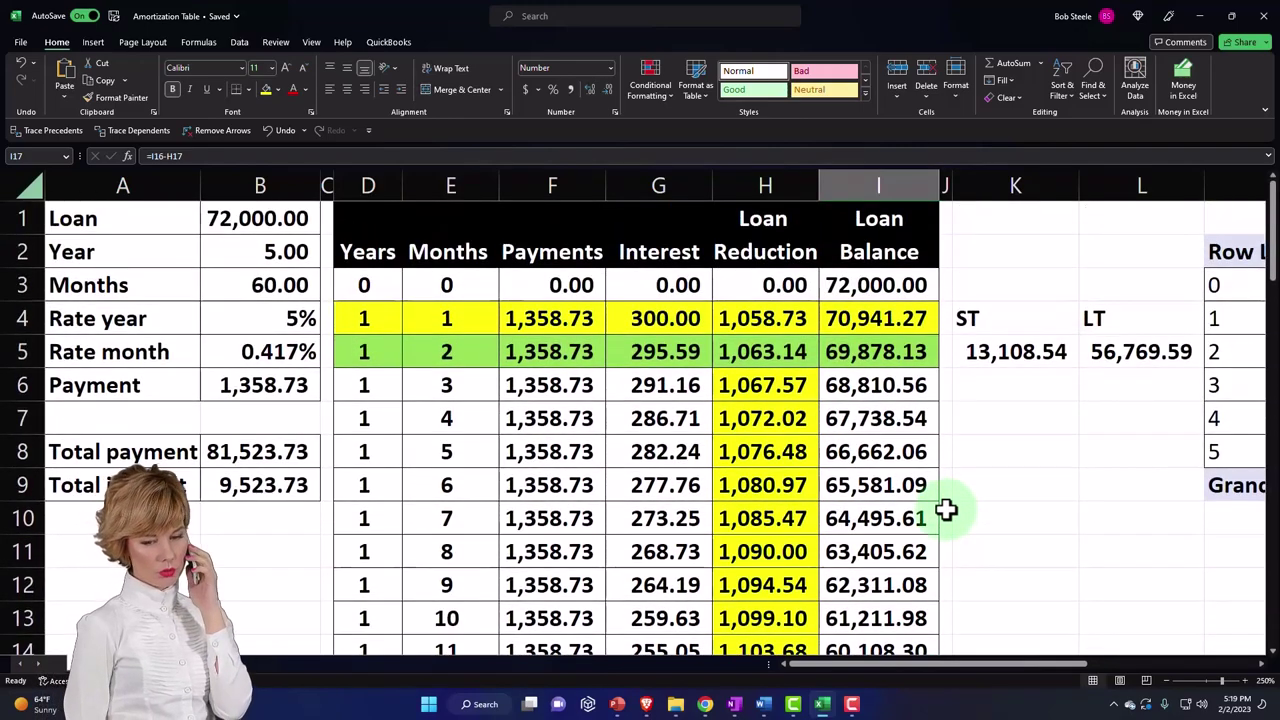
left_click(826, 708)
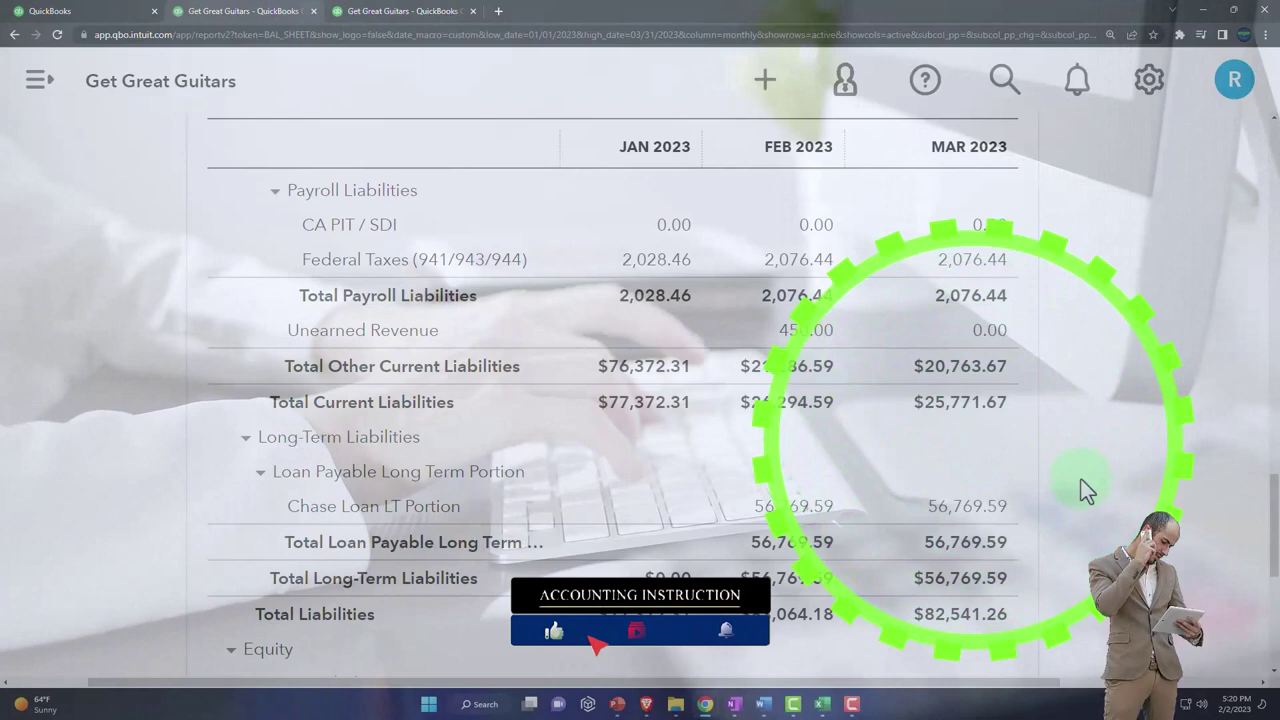
Open the February 2023 transaction report for the short-term Chase loan and zoom out to show its amounts and balances
scroll(1081, 479, "up", 1)
scroll(1081, 479, "up", 2)
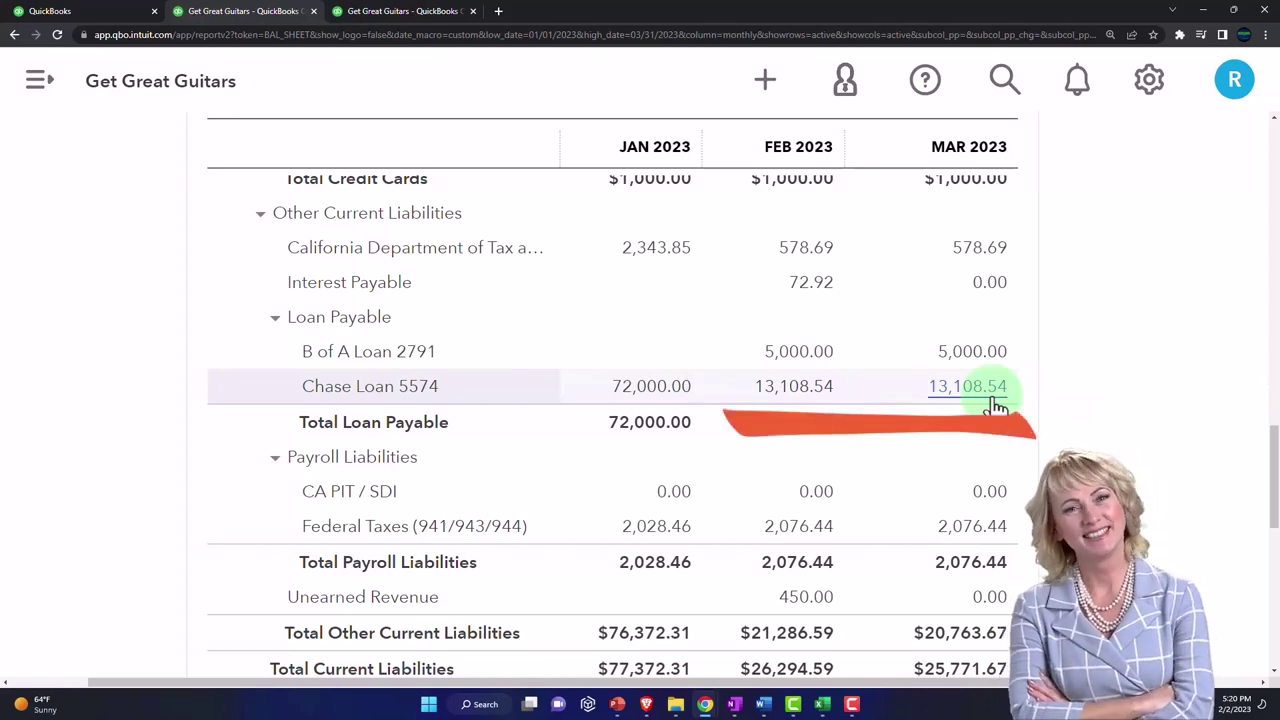
left_click(775, 398)
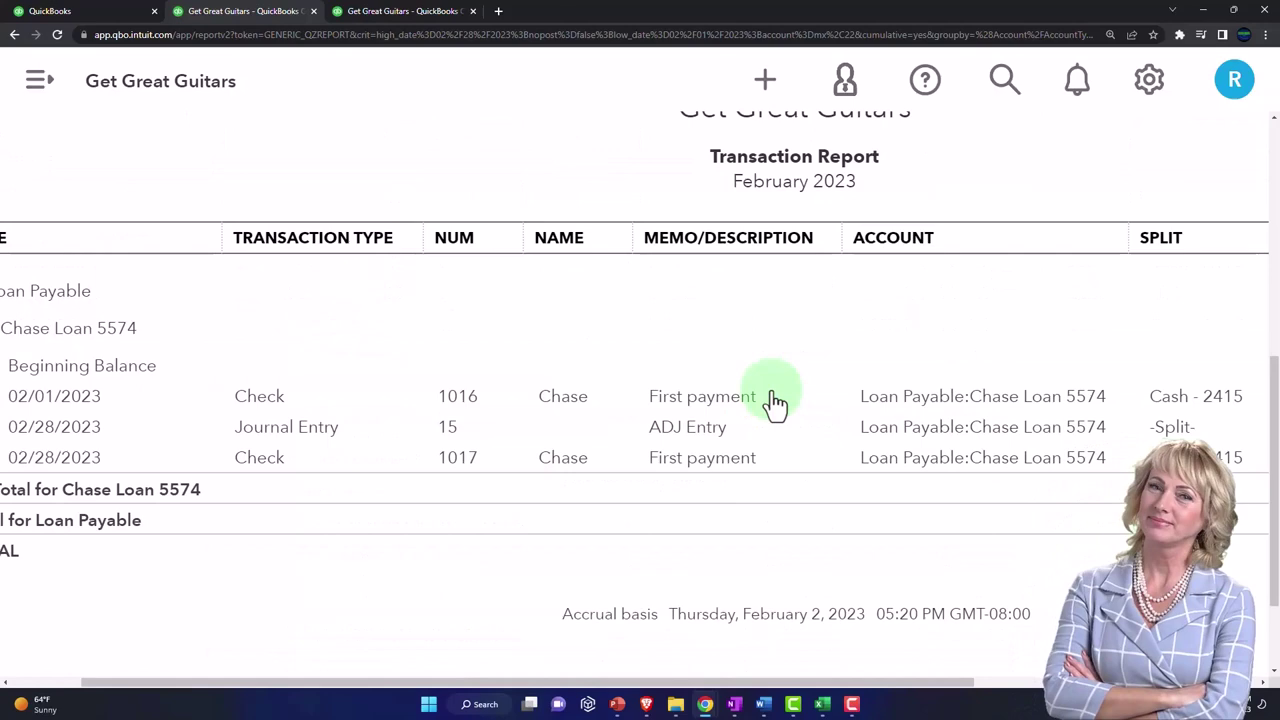
key("ctrl+minus")
key("ctrl+minus")
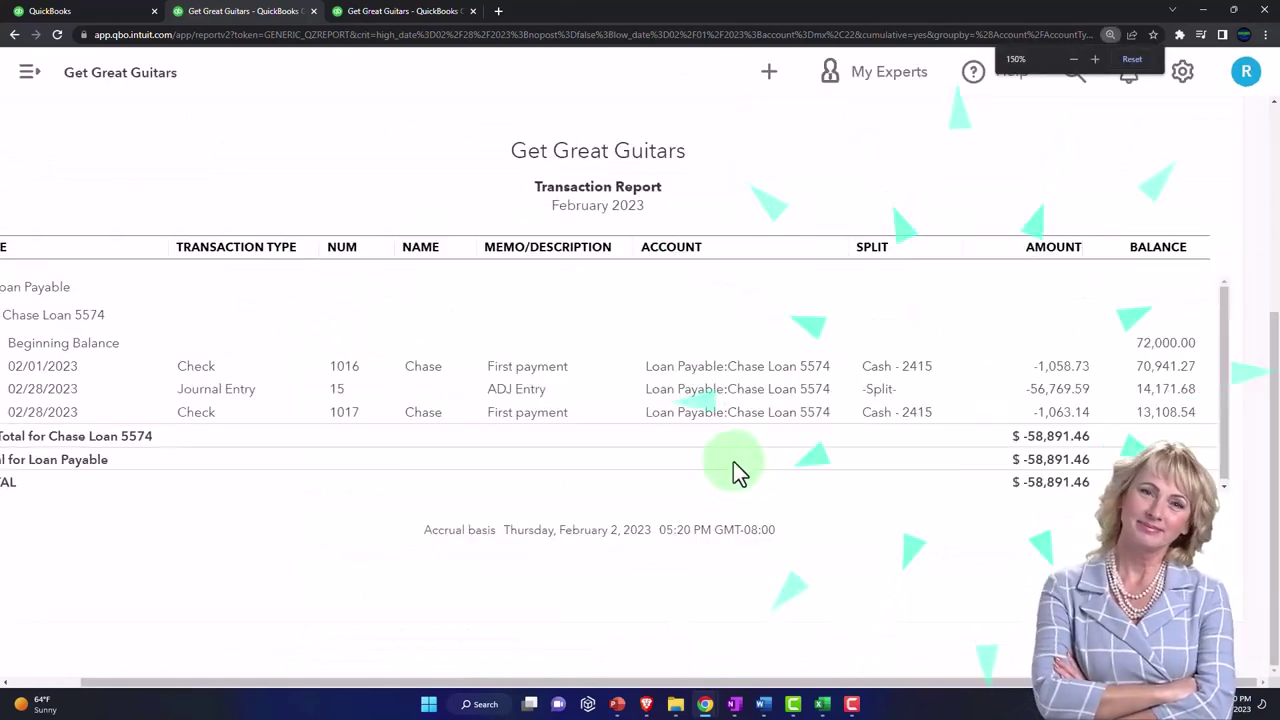
View the 02/28/2023 adjusting journal entry behind the Chase loan, close it, and return to the balance sheet
left_click(1056, 396)
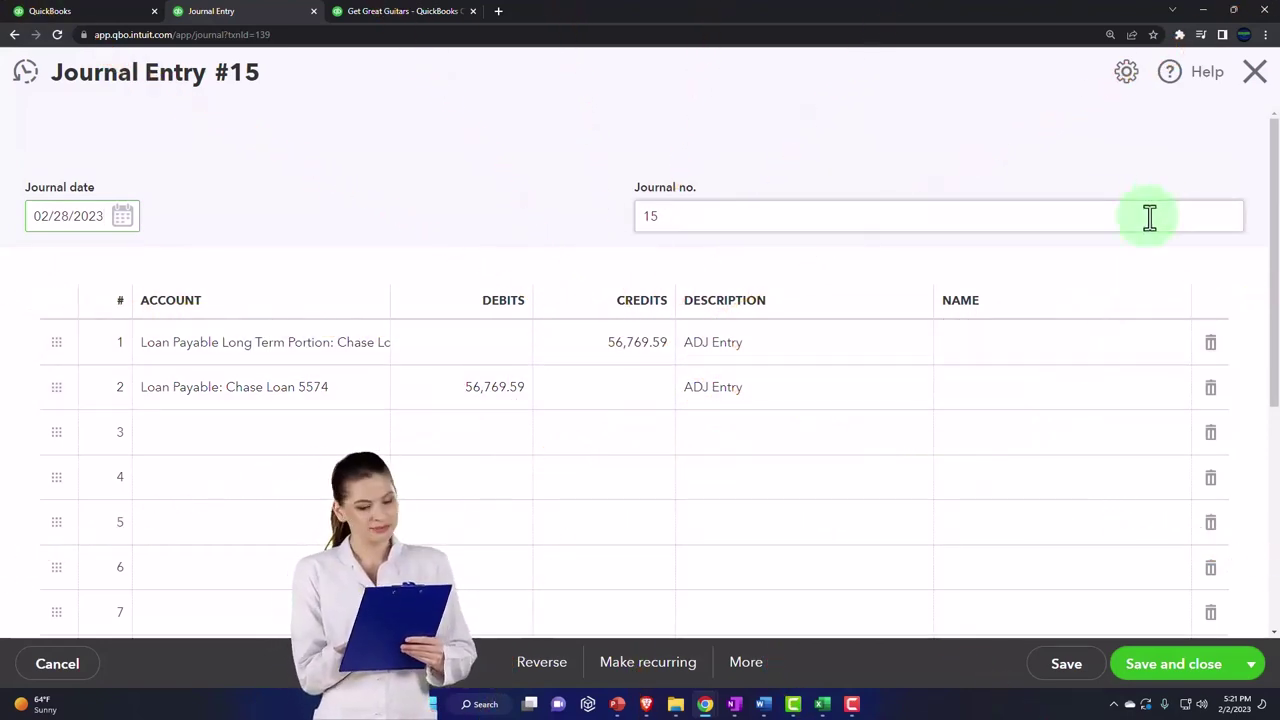
left_click(1254, 74)
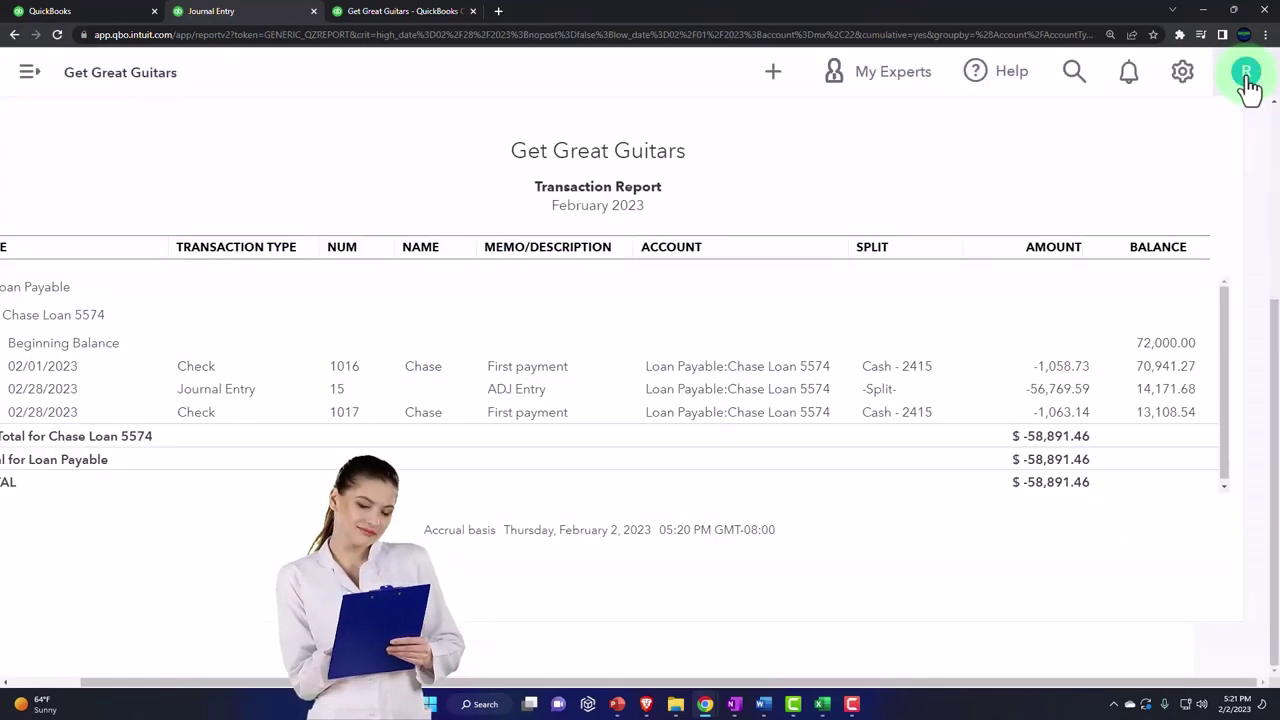
scroll(212, 418, "up", 3)
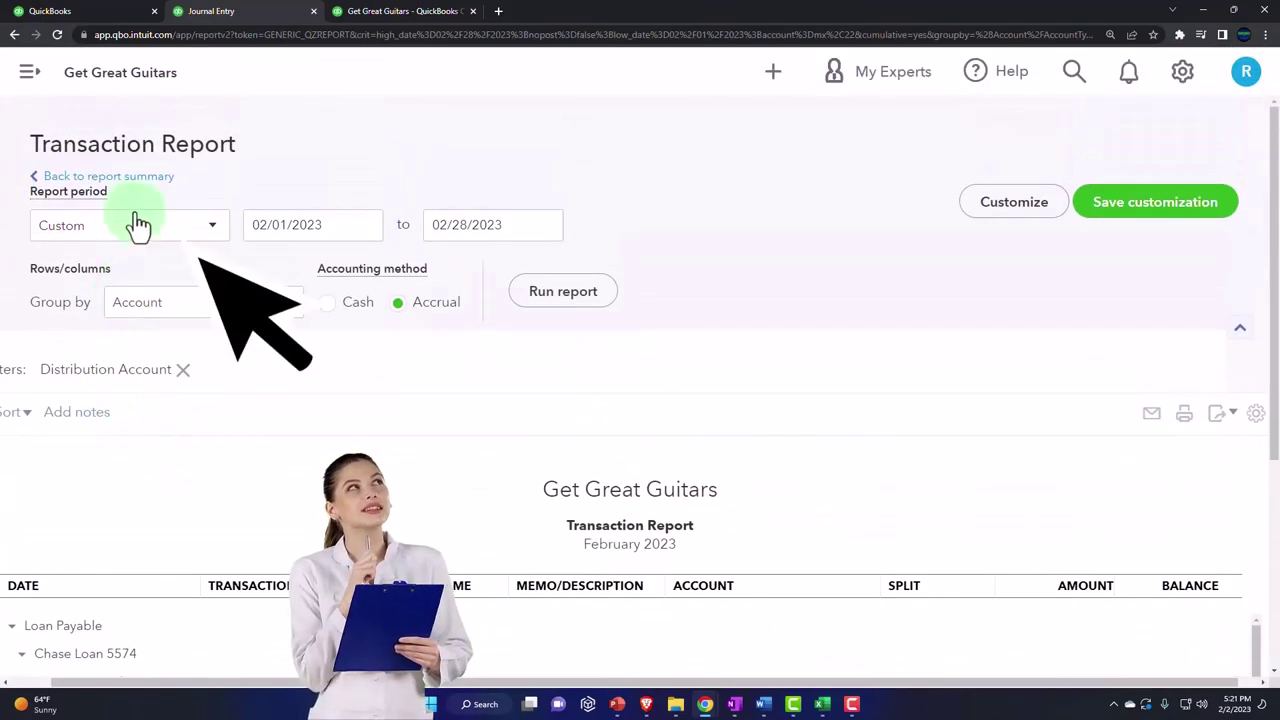
left_click(141, 190)
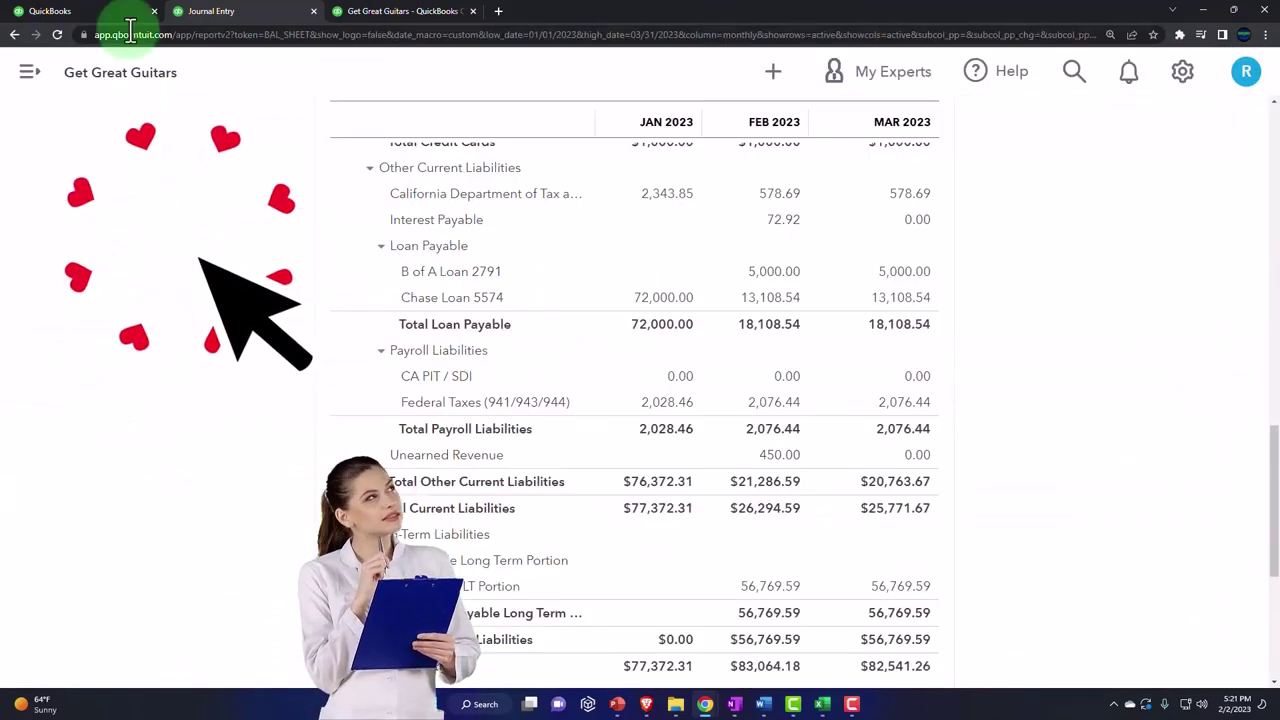
Open Get Great Guitars' chart of accounts in the first browser tab
left_click(108, 14)
scroll(137, 354, "down", 3)
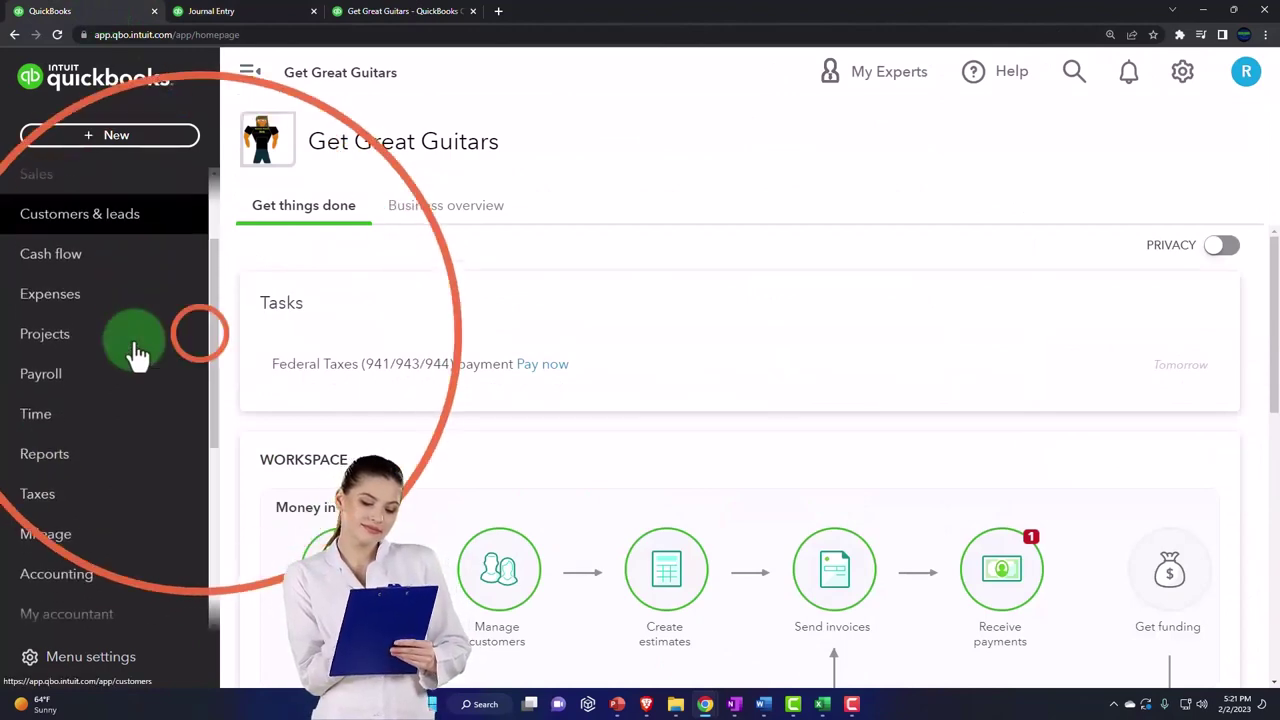
scroll(137, 354, "down", 1)
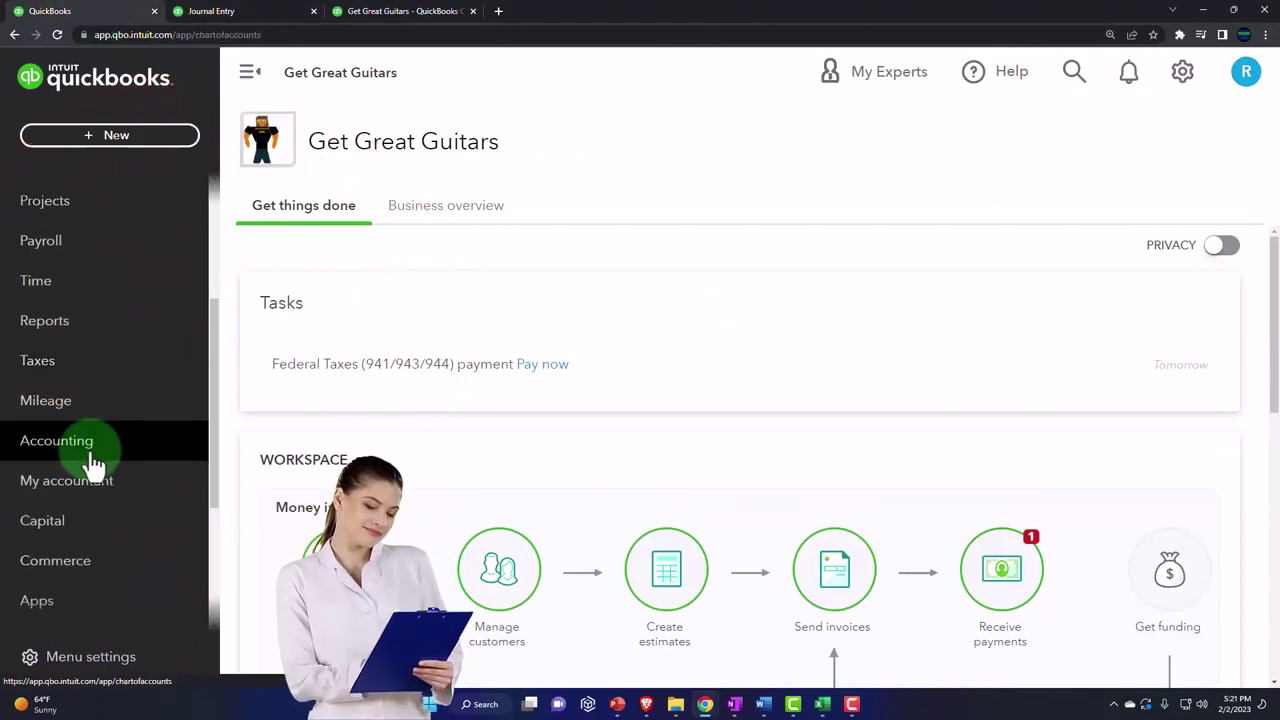
left_click(92, 463)
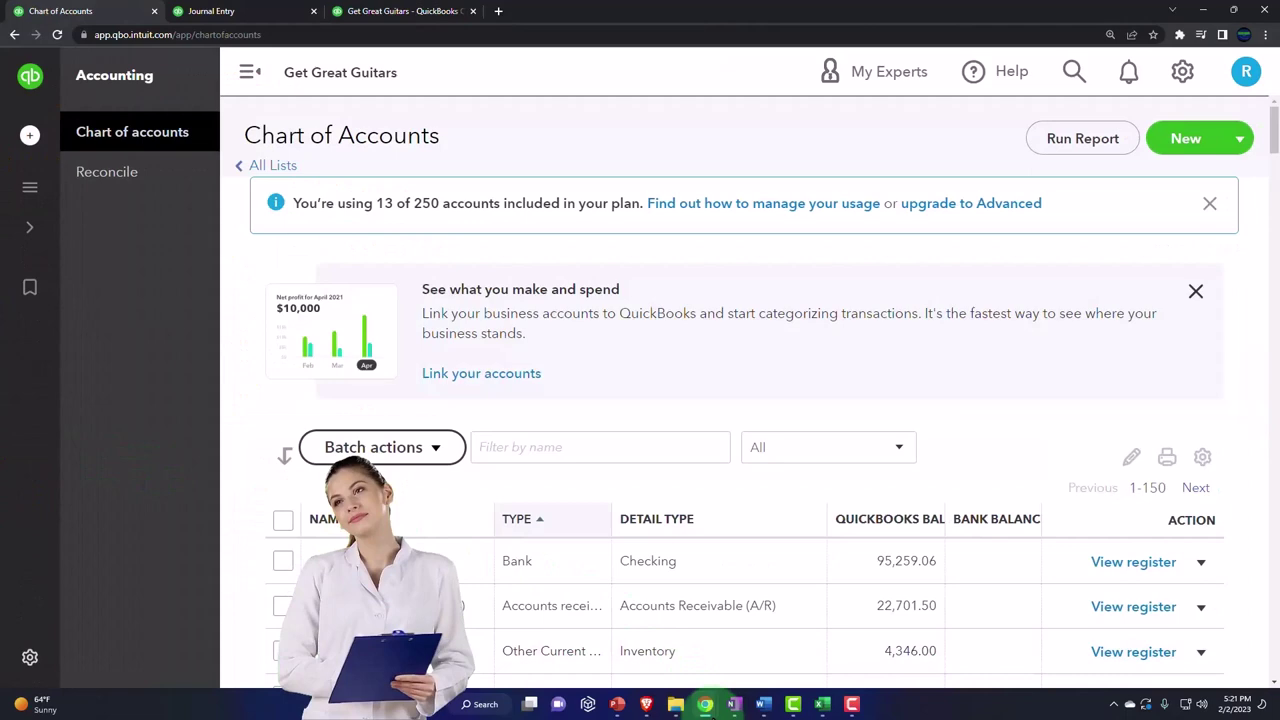
Switch to the Sample Company browser window and locate the chart of accounts under its bookkeeping section
mouse_move(707, 707)
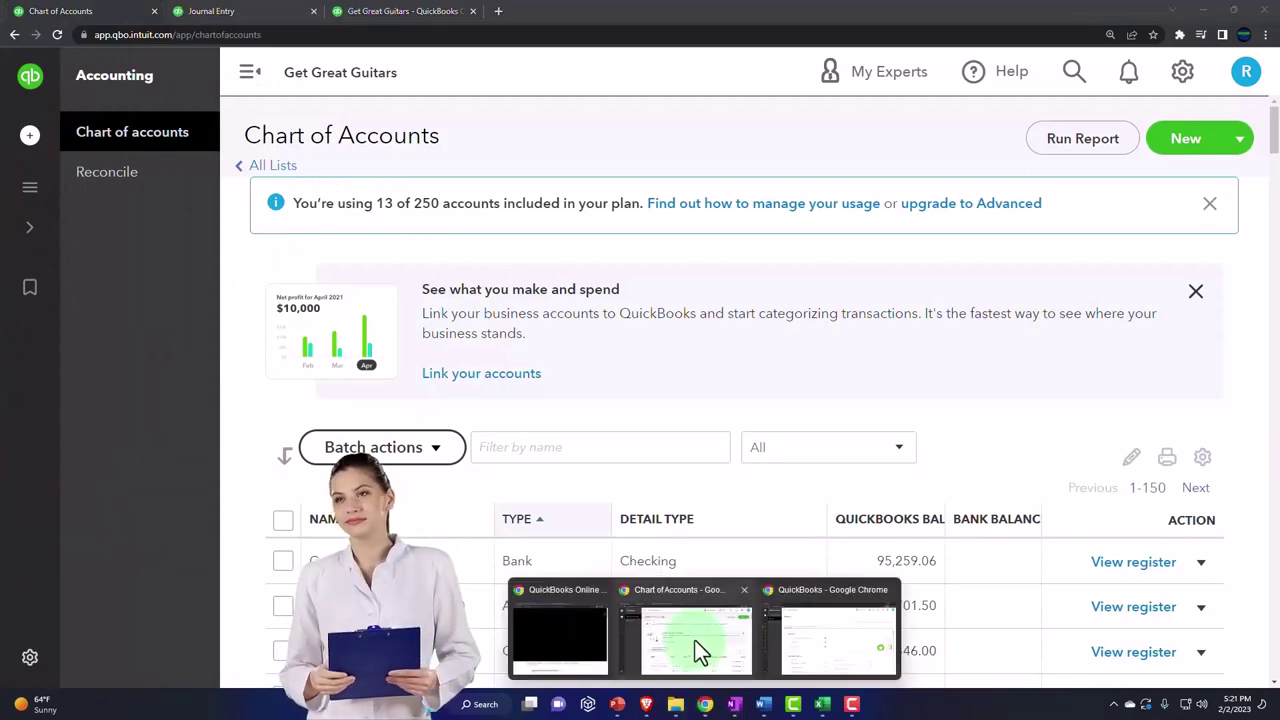
left_click(815, 639)
mouse_move(26, 251)
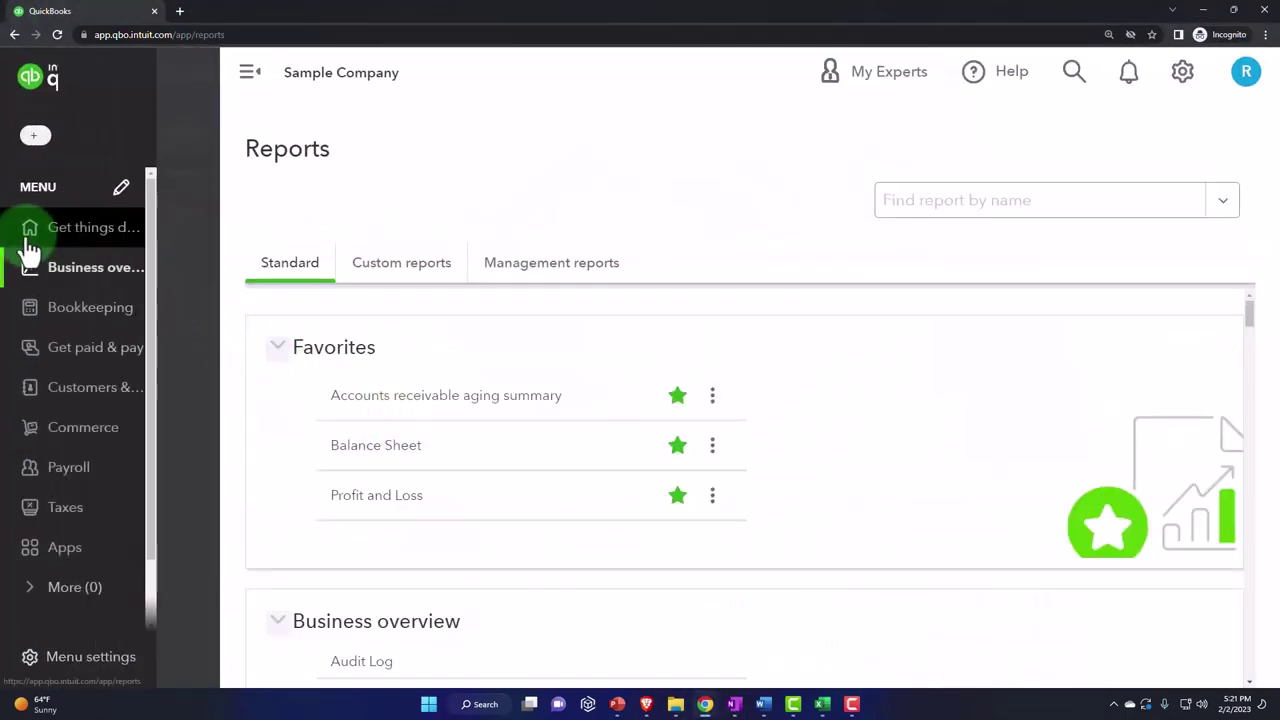
left_click(117, 314)
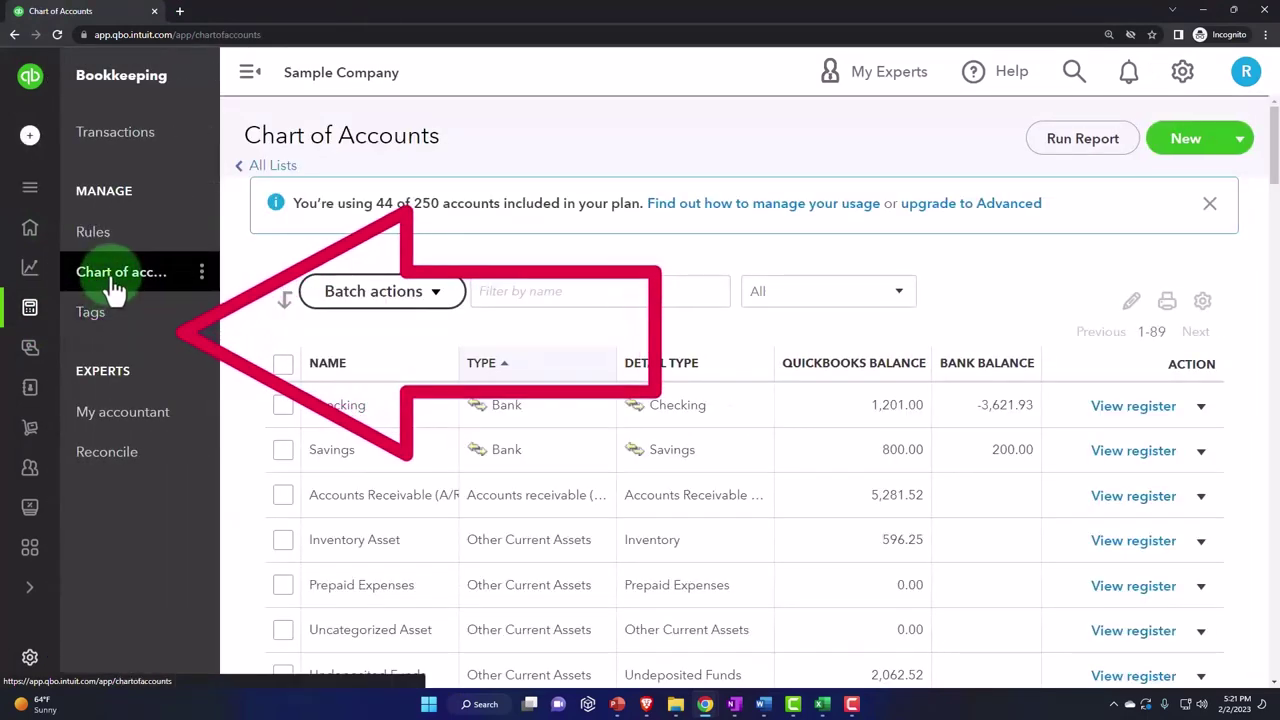
left_click(113, 288)
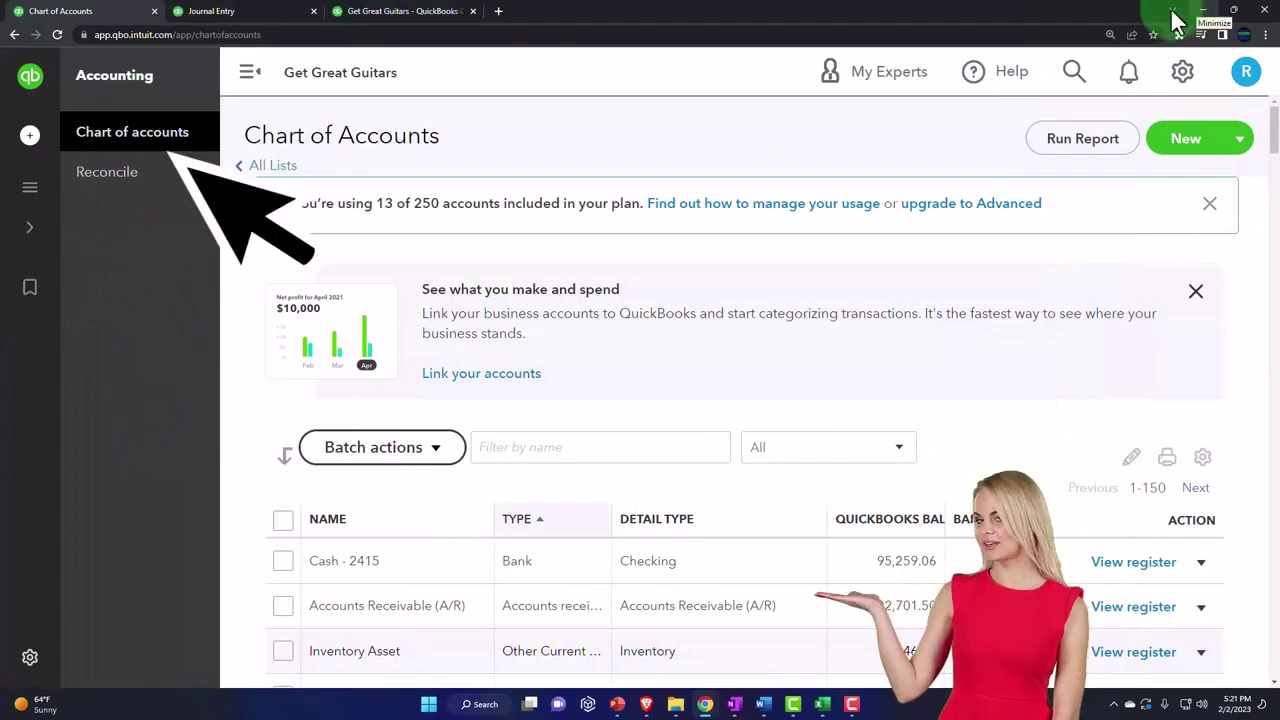
Hide the navigation menu in Get Great Guitars' chart of accounts and open the register for Chase Loan LT Portion
left_click(251, 74)
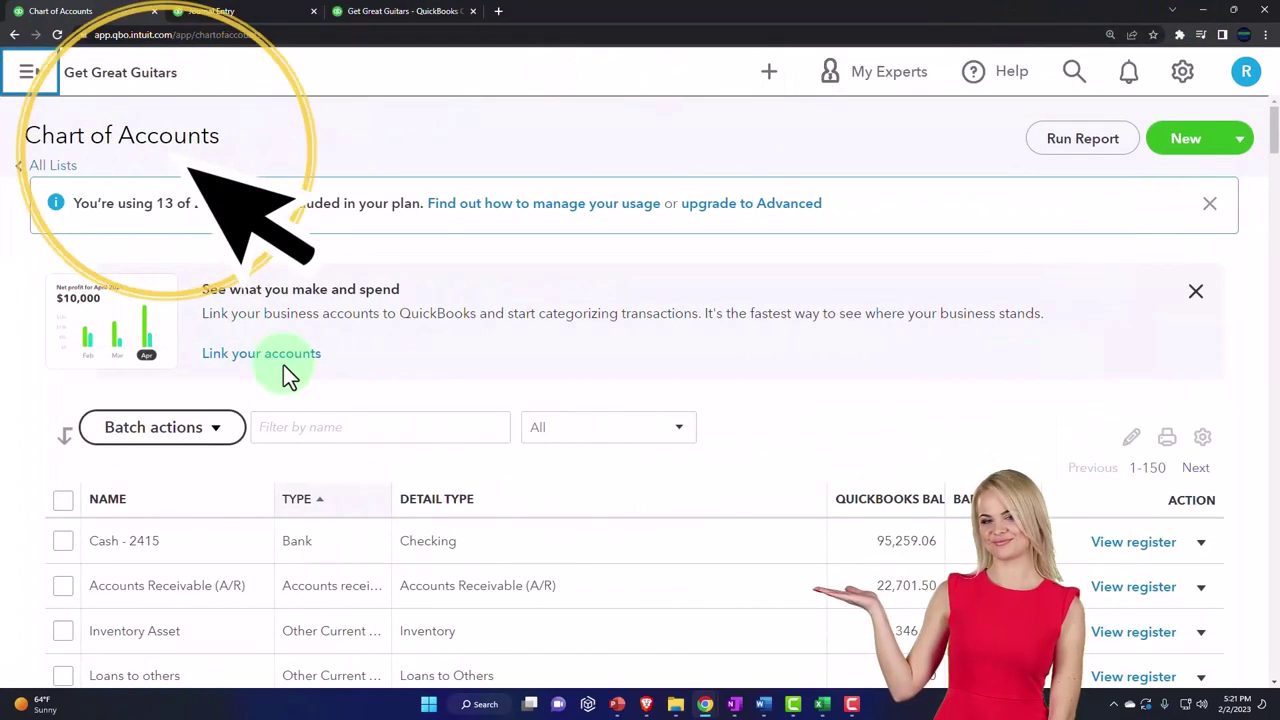
scroll(283, 365, "down", 2)
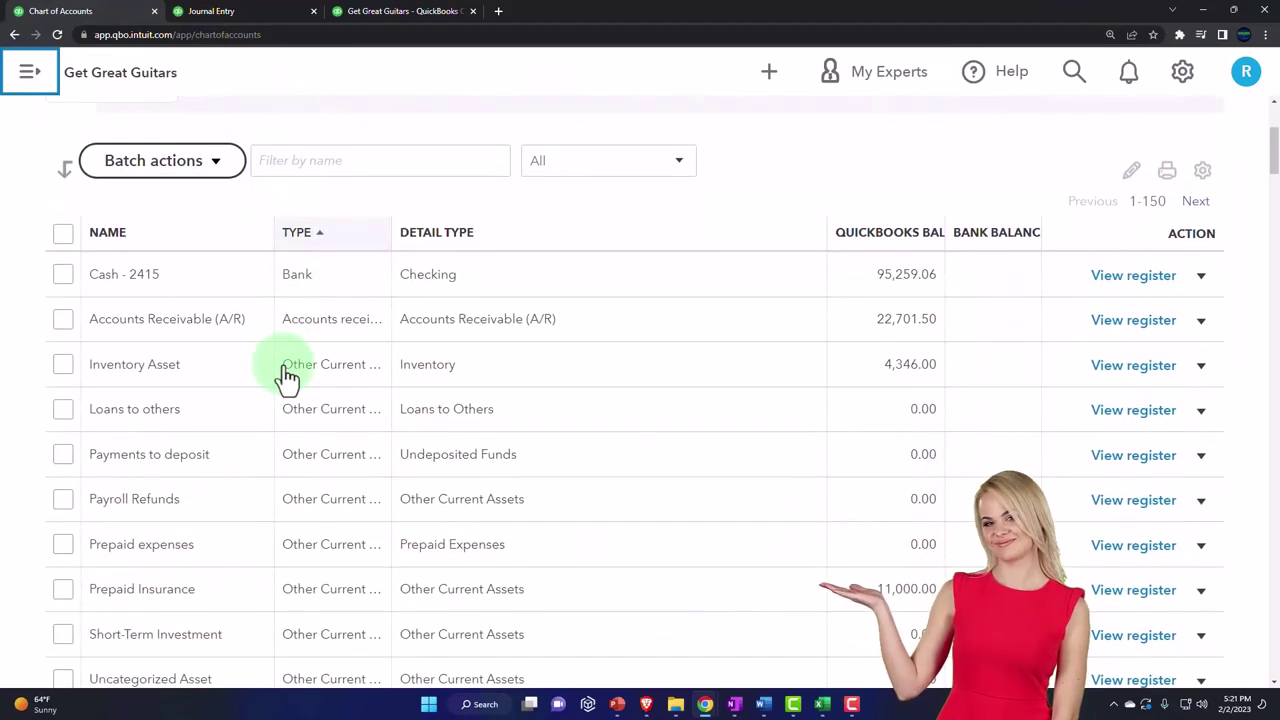
scroll(285, 366, "down", 3)
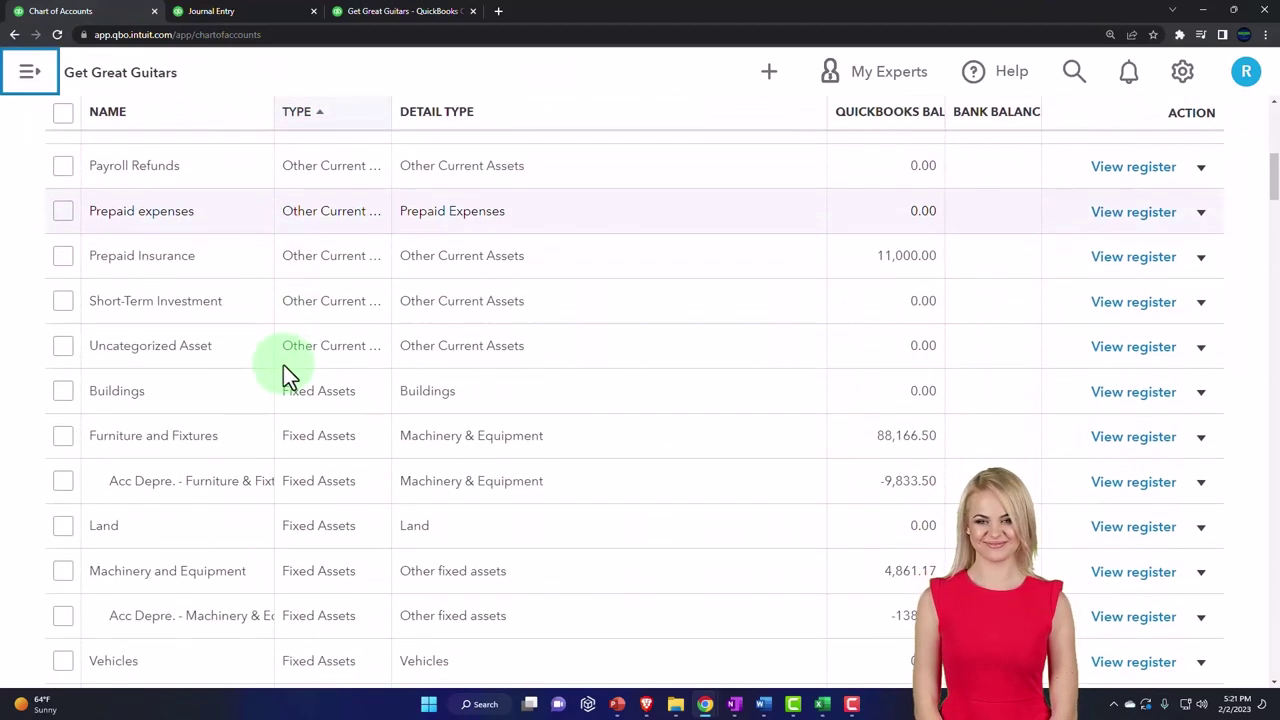
scroll(284, 367, "down", 1)
scroll(285, 366, "down", 1)
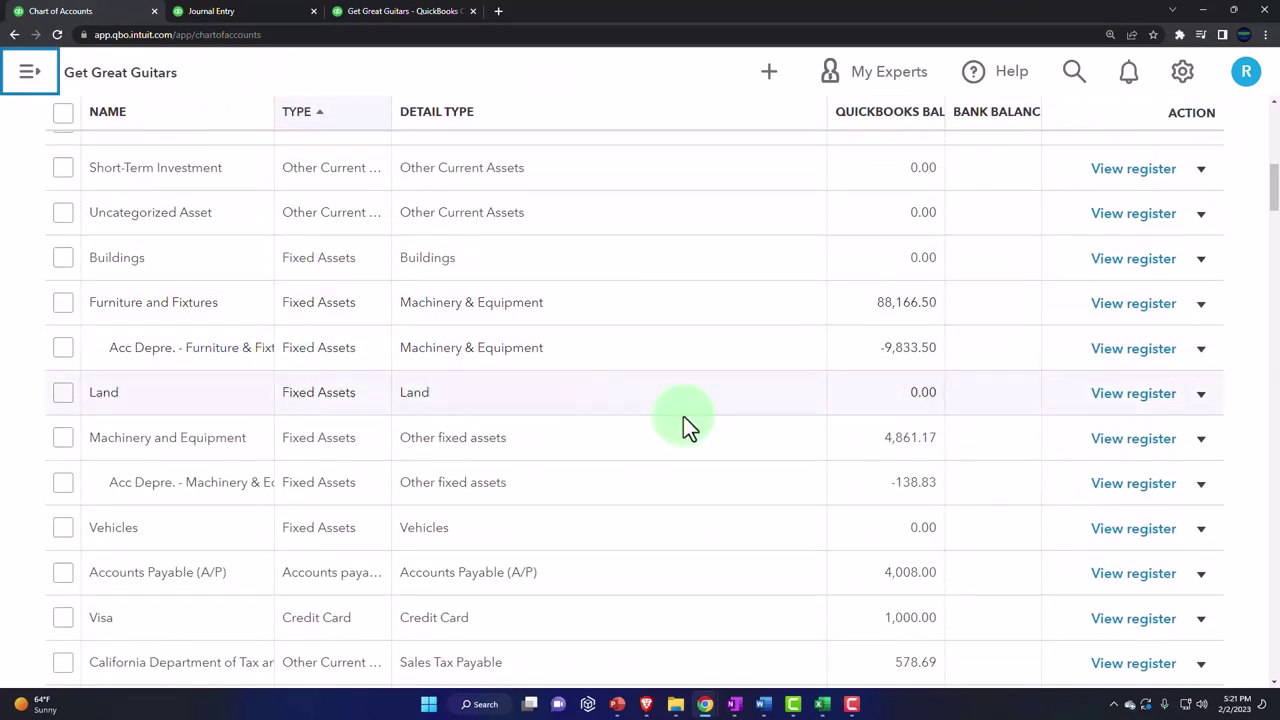
left_click(993, 438)
scroll(992, 438, "down", 4)
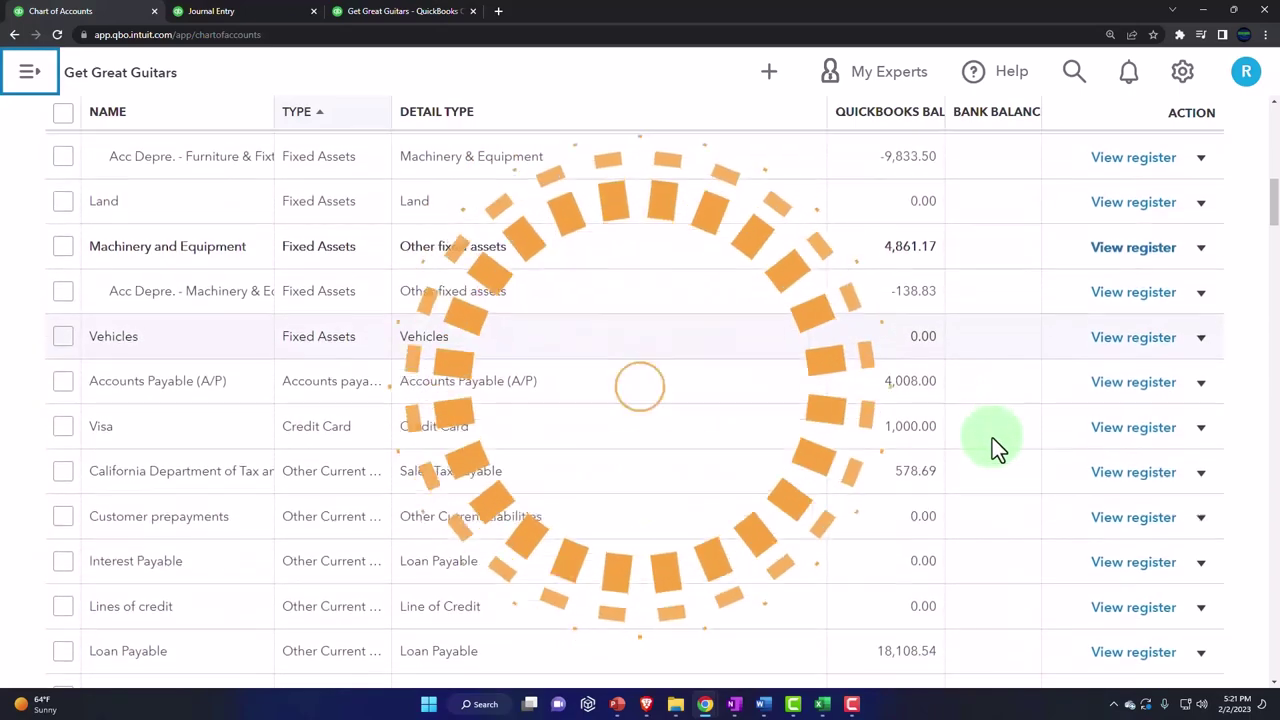
scroll(993, 440, "down", 2)
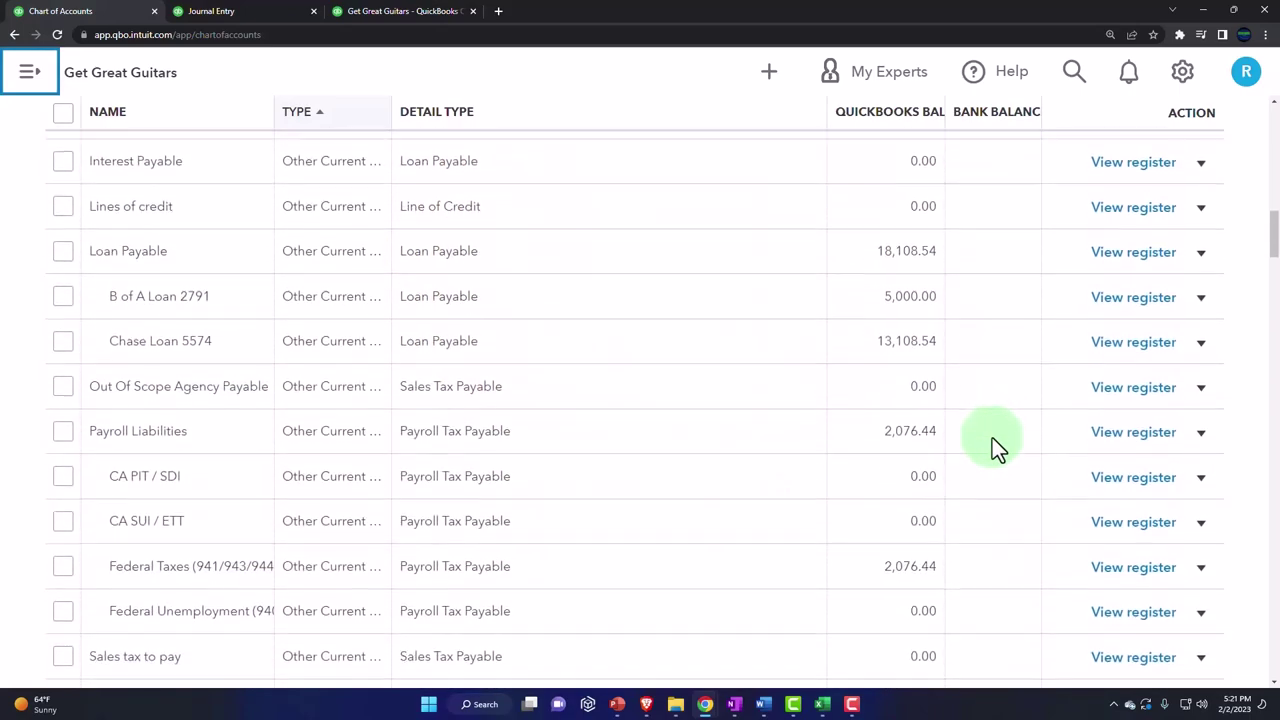
scroll(993, 440, "down", 1)
scroll(992, 438, "down", 1)
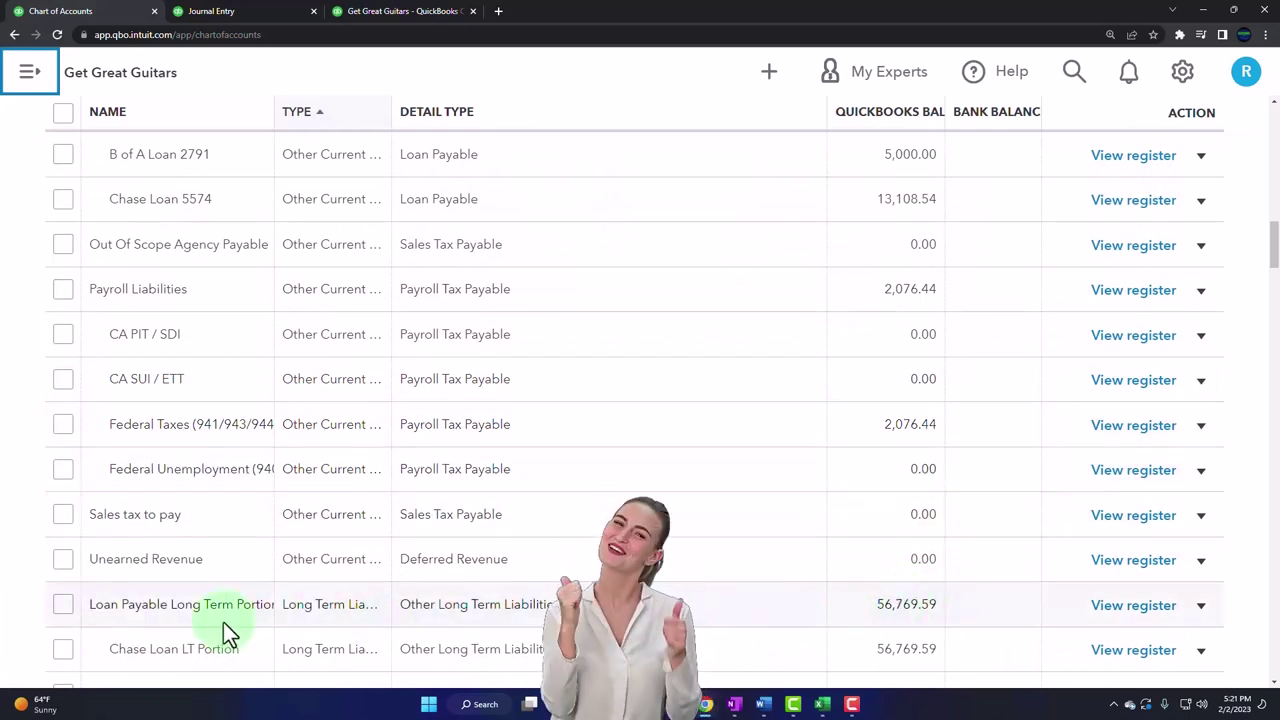
scroll(229, 634, "down", 1)
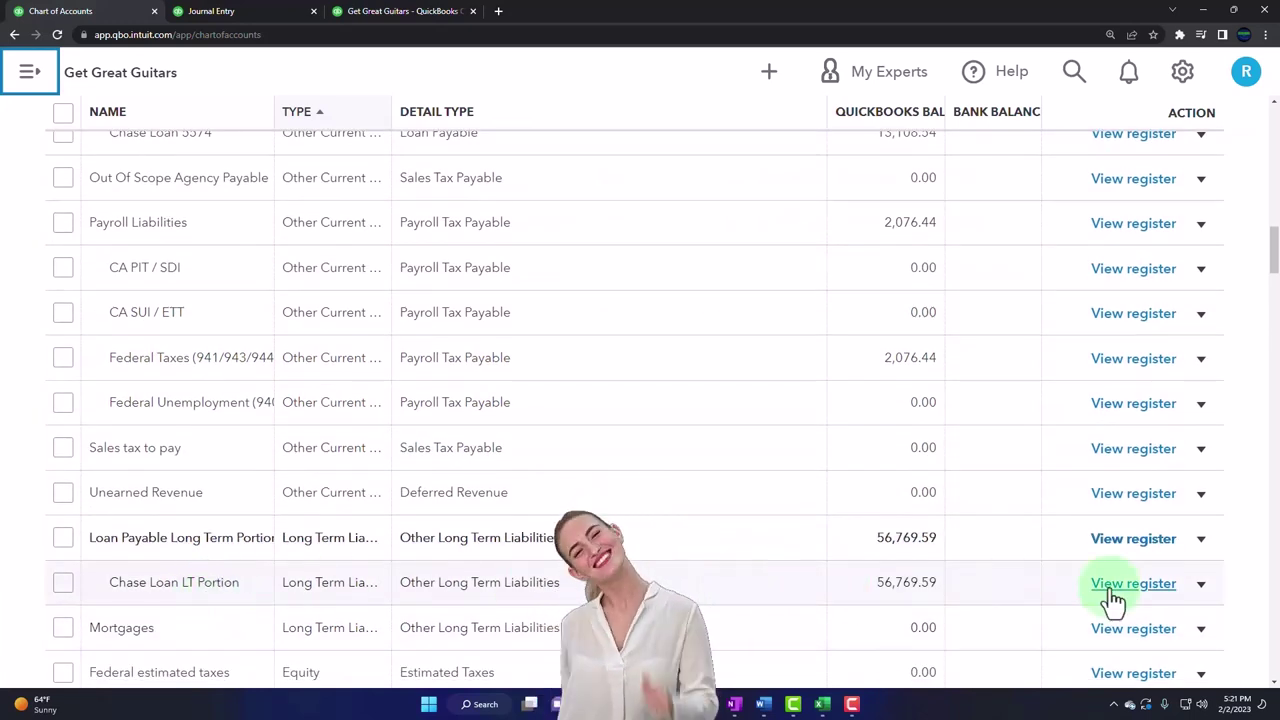
left_click(1114, 592)
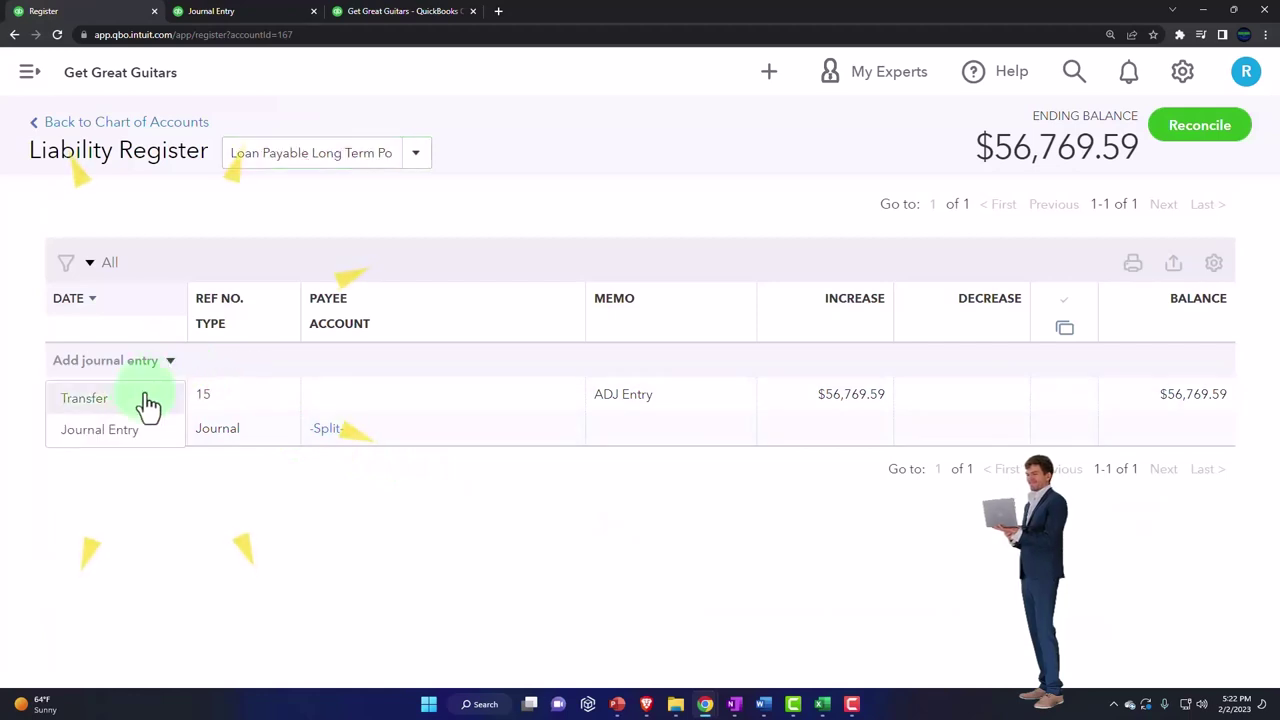
Start a journal entry dated 03/01/2023 with memo "Reversing Entry" and check the long-term amount in the Excel amortization table
left_click(128, 432)
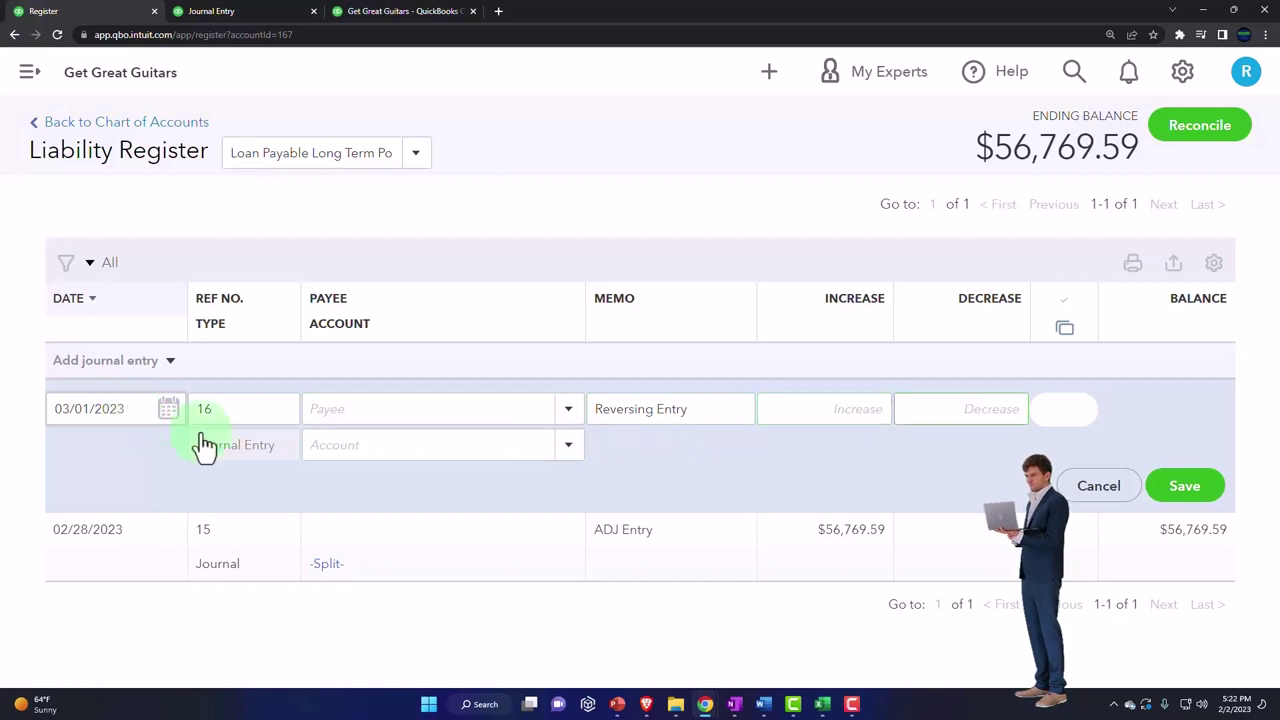
left_click(822, 704)
left_click(1113, 352)
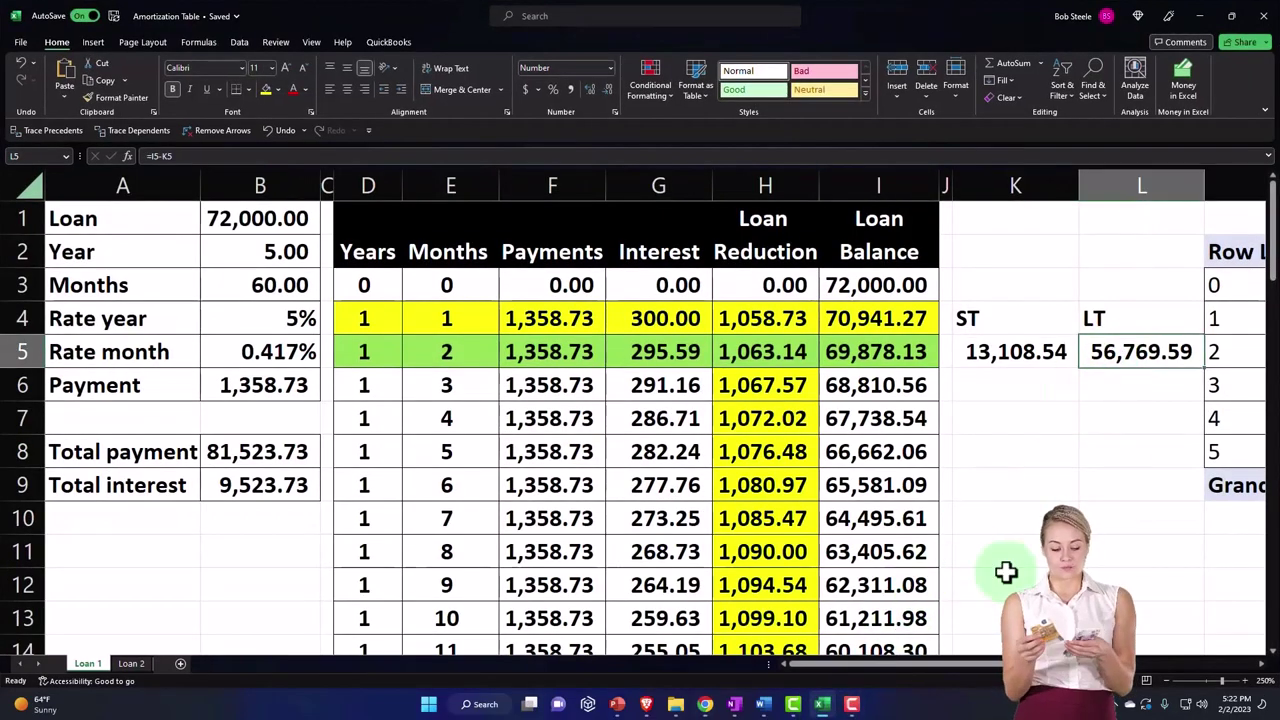
left_click(905, 358)
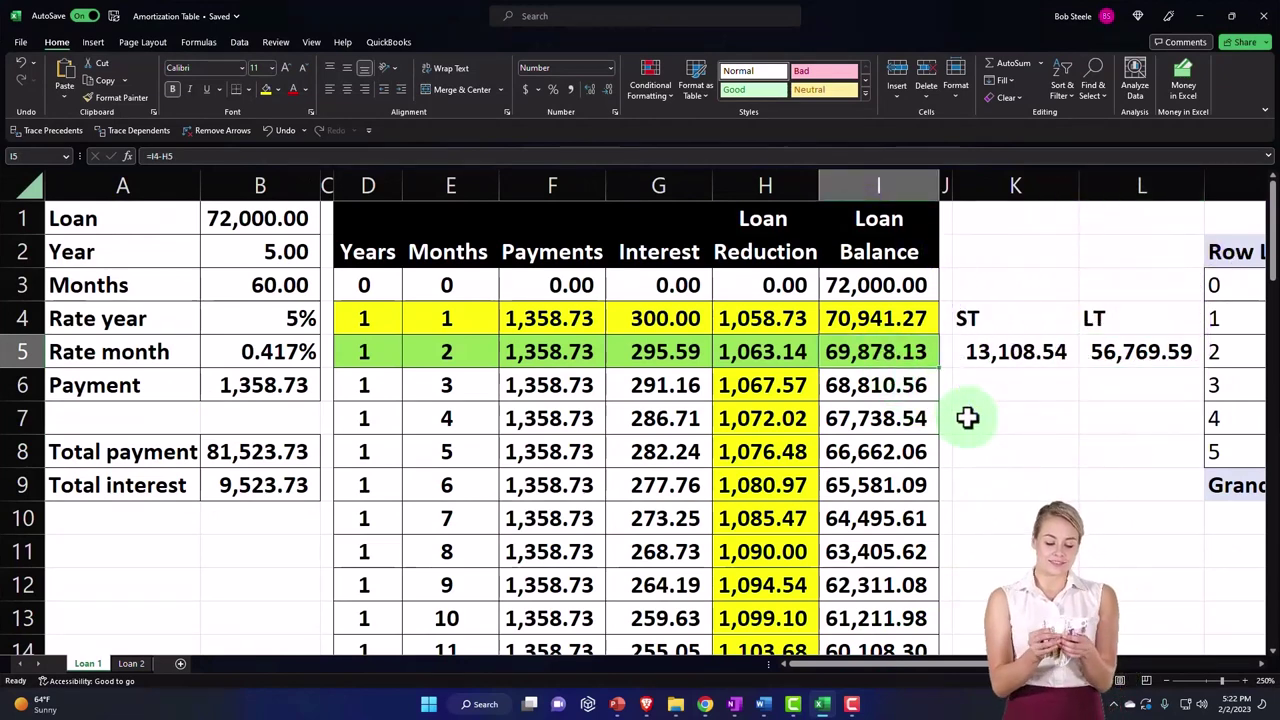
left_click(1199, 16)
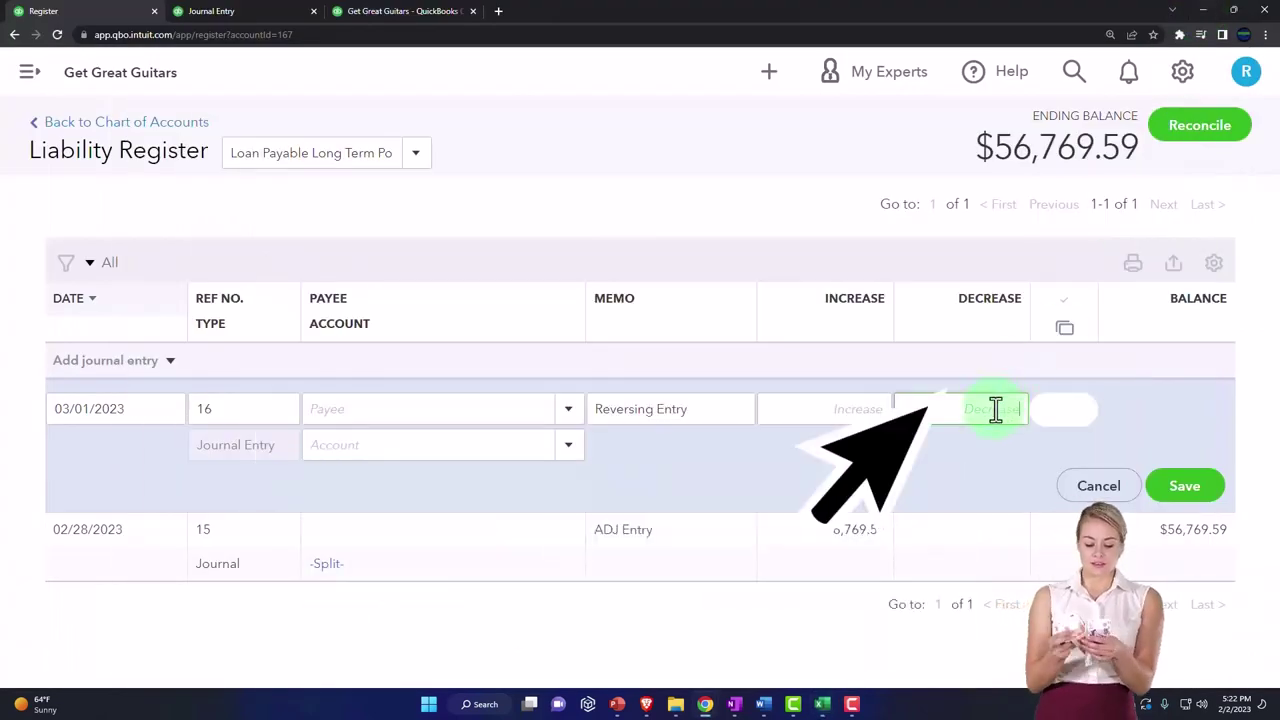
Enter a decrease of 56,769.59 against the Chase loan sub-account of Loan Payable and save the reversing entry
type("56769.59")
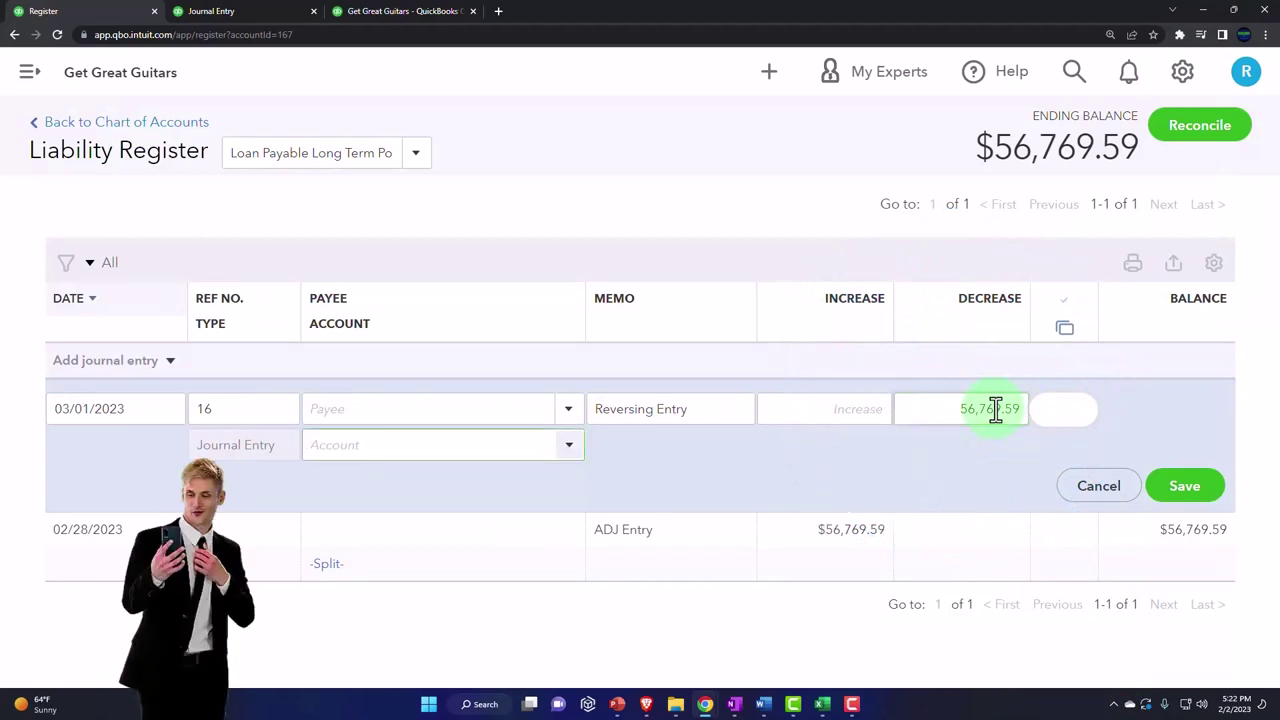
type("loa")
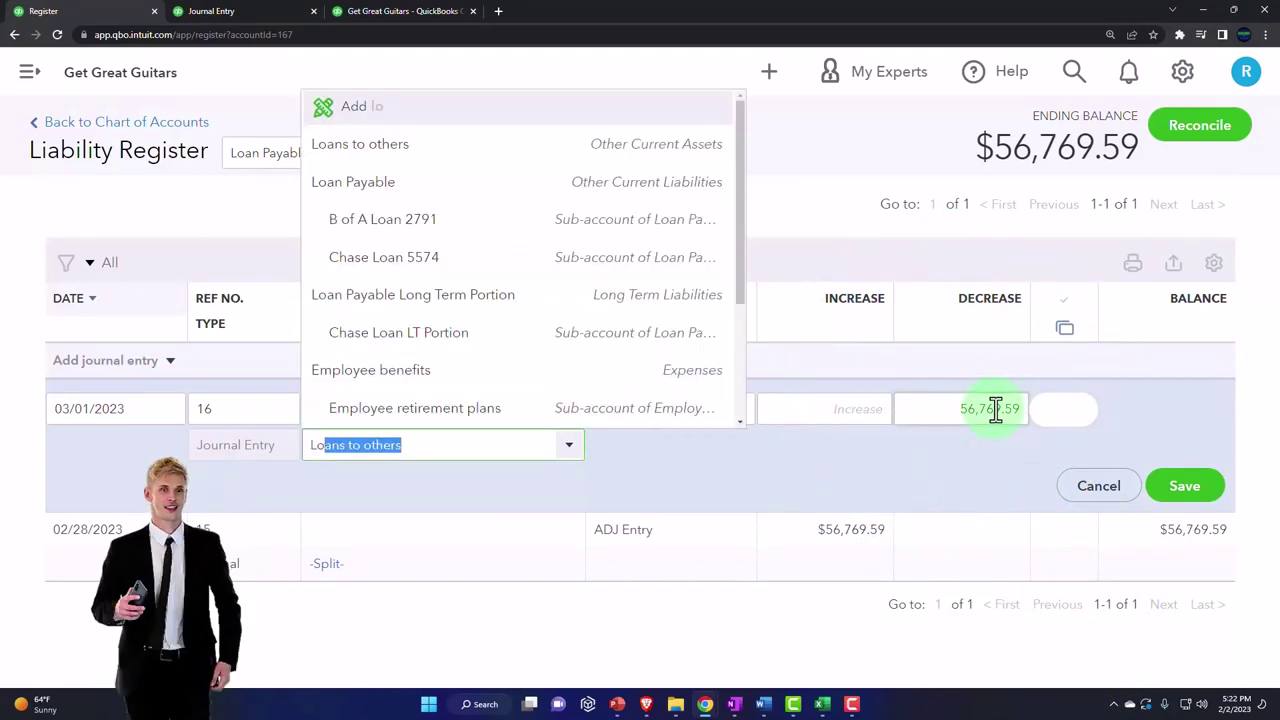
type("n pa")
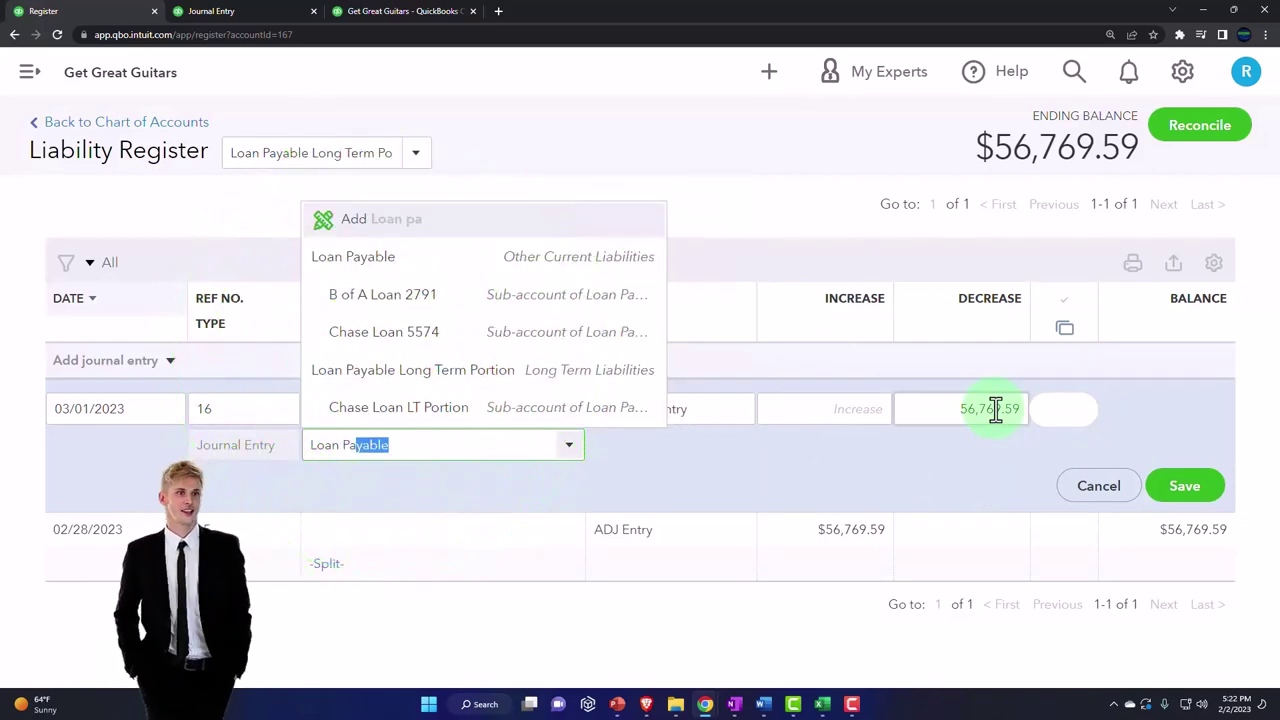
left_click(424, 345)
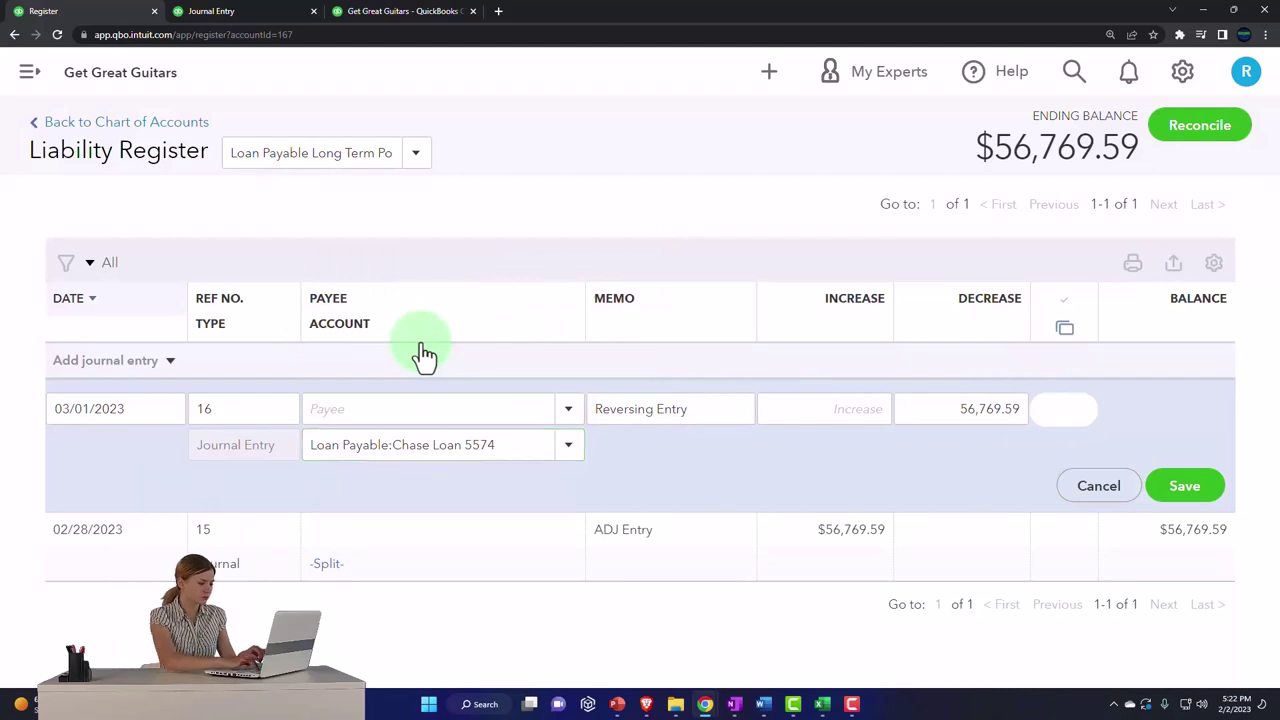
left_click(1185, 488)
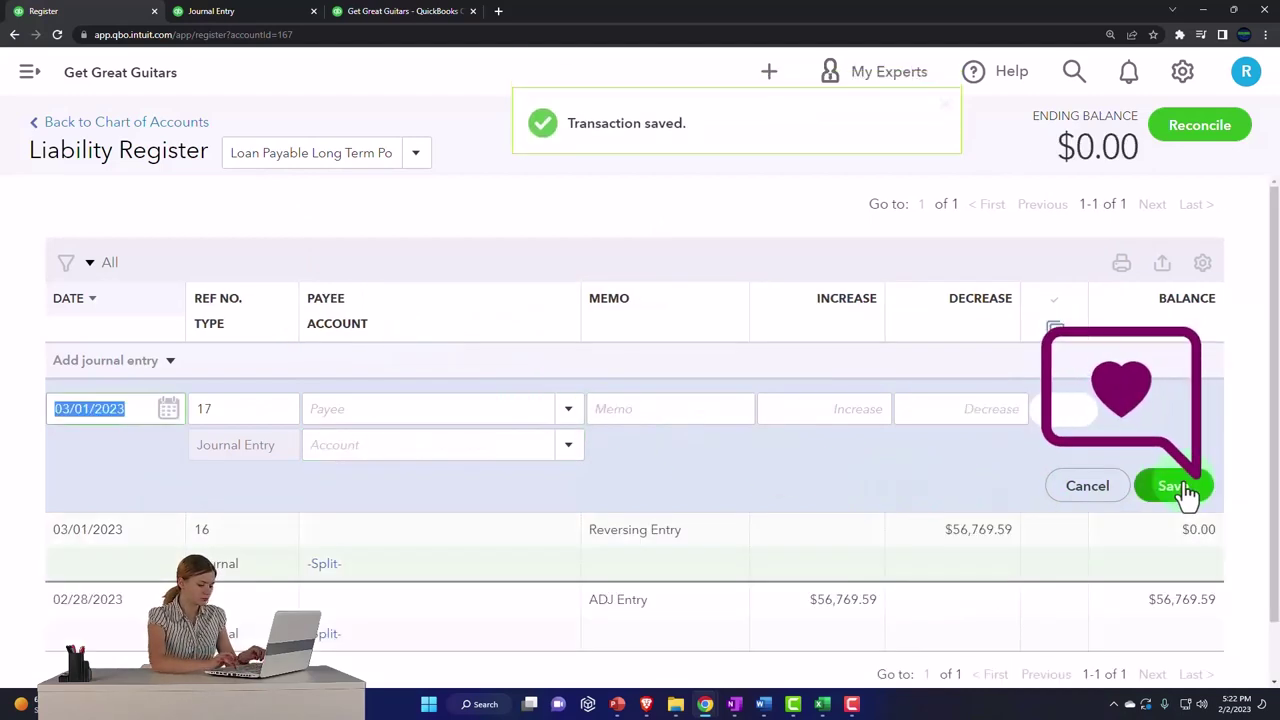
Rerun the March 31, 2023 balance sheet, enlarge it, and examine the Chase loan balances under Loan Payable
left_click(251, 13)
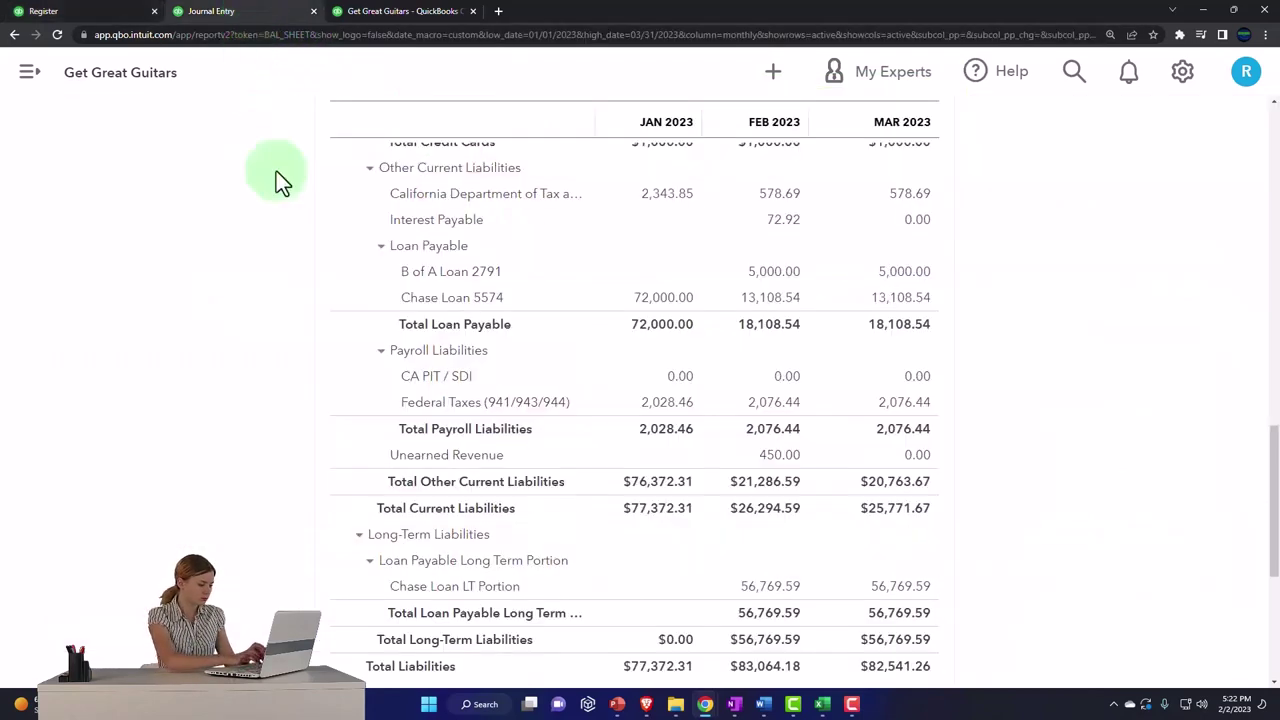
scroll(323, 411, "up", 15)
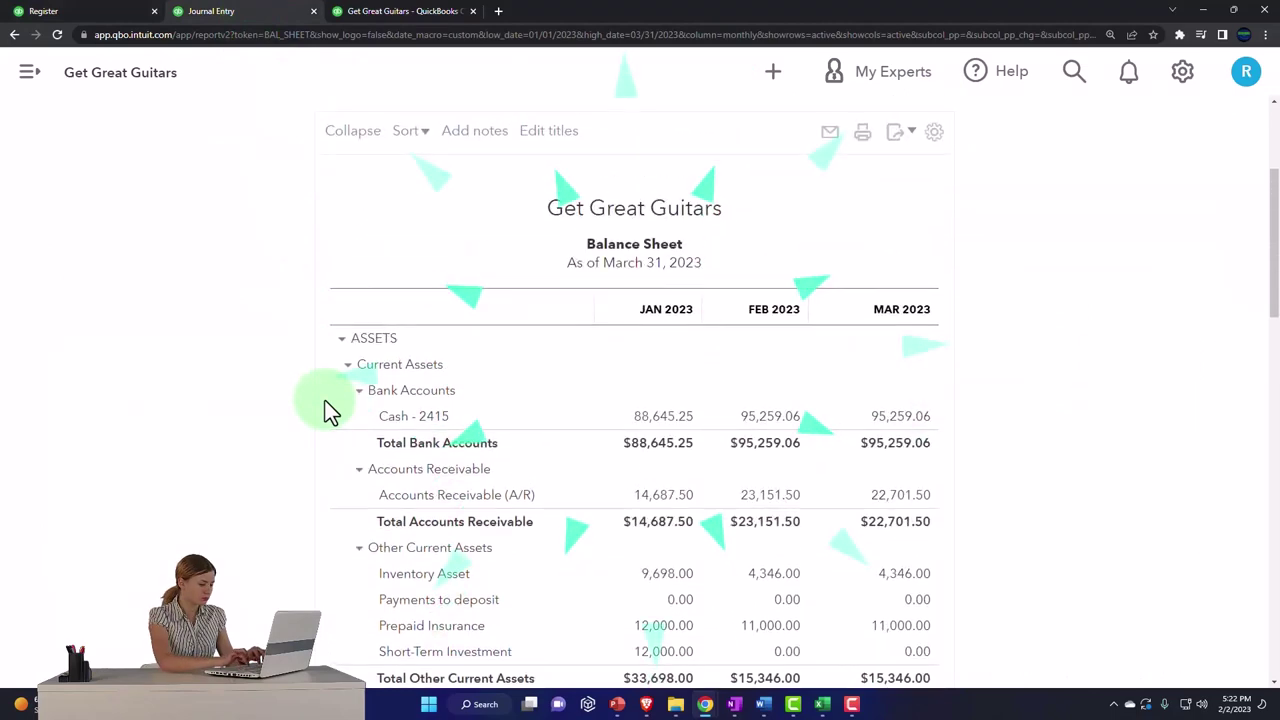
scroll(323, 411, "up", 3)
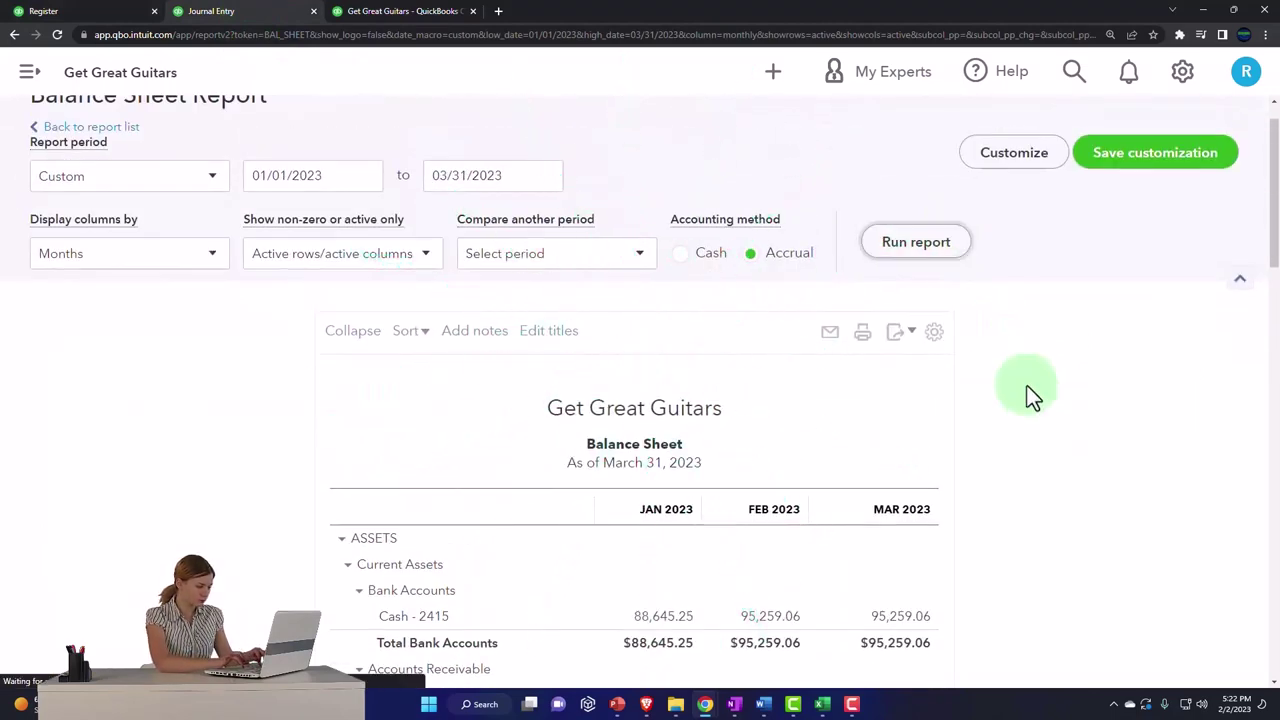
scroll(1035, 395, "down", 3)
key("ctrl+plus")
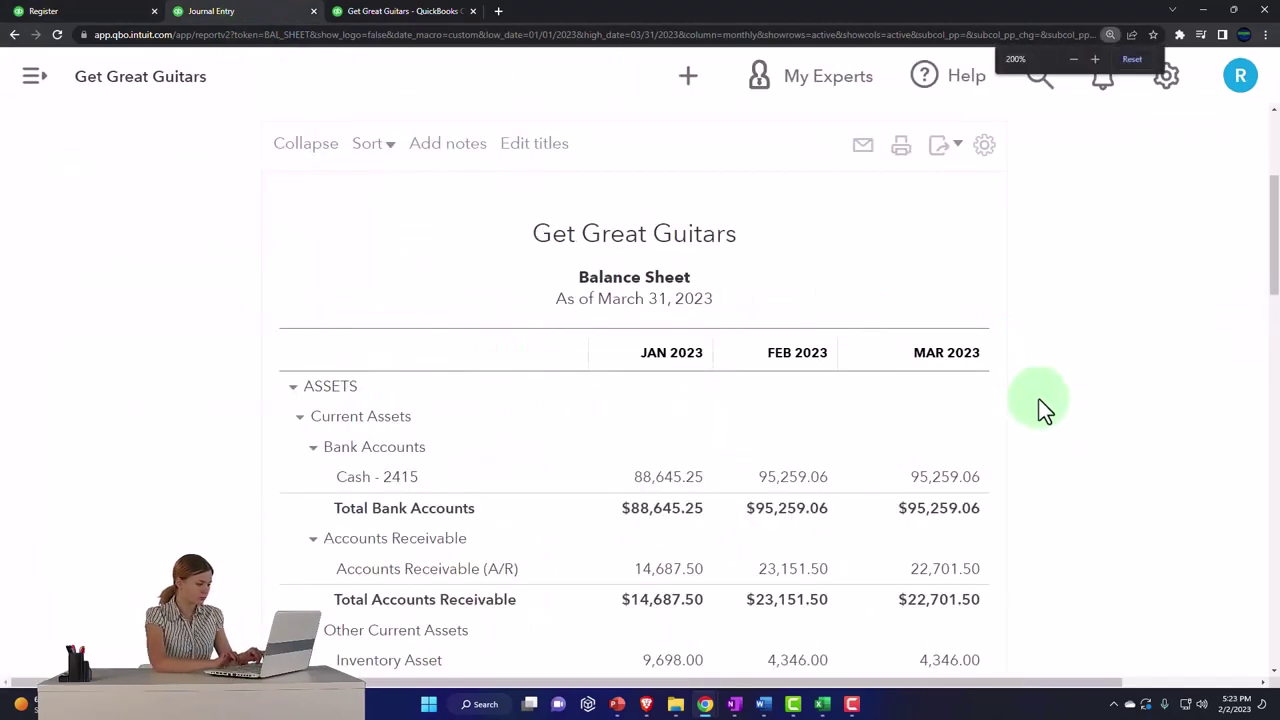
key("ctrl+plus")
scroll(233, 460, "down", 2)
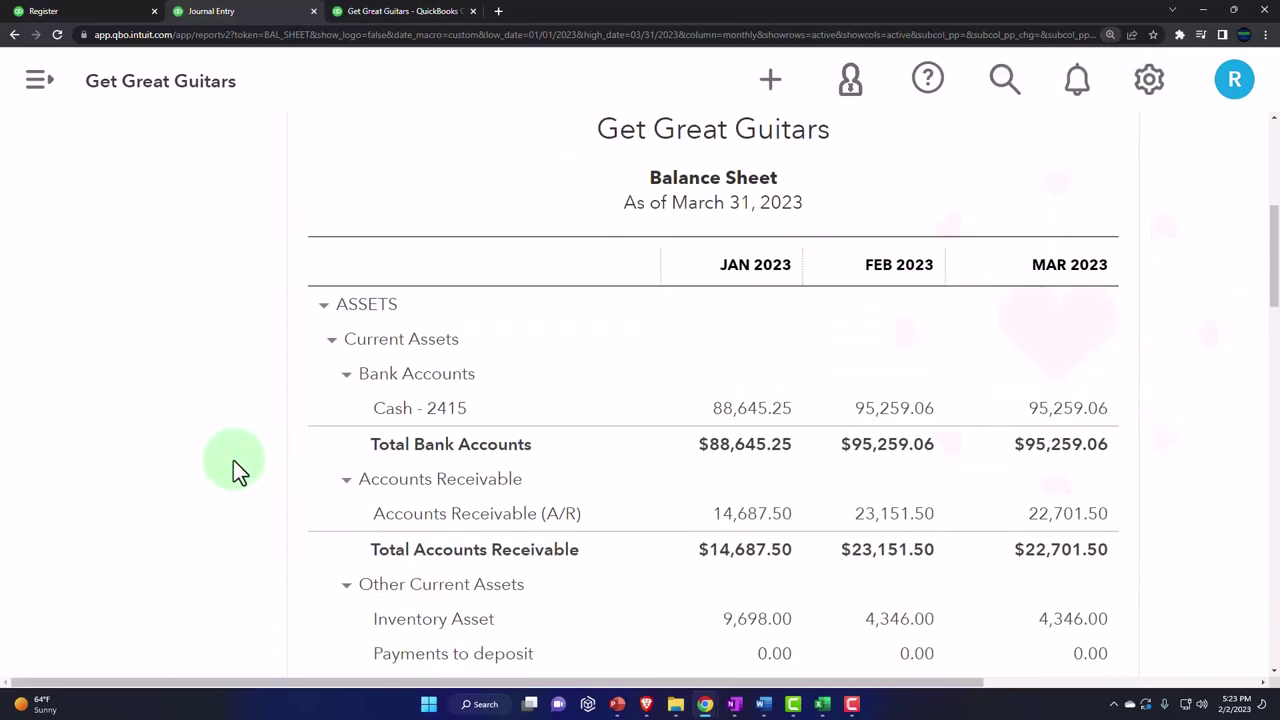
scroll(233, 460, "down", 1)
scroll(233, 460, "down", 5)
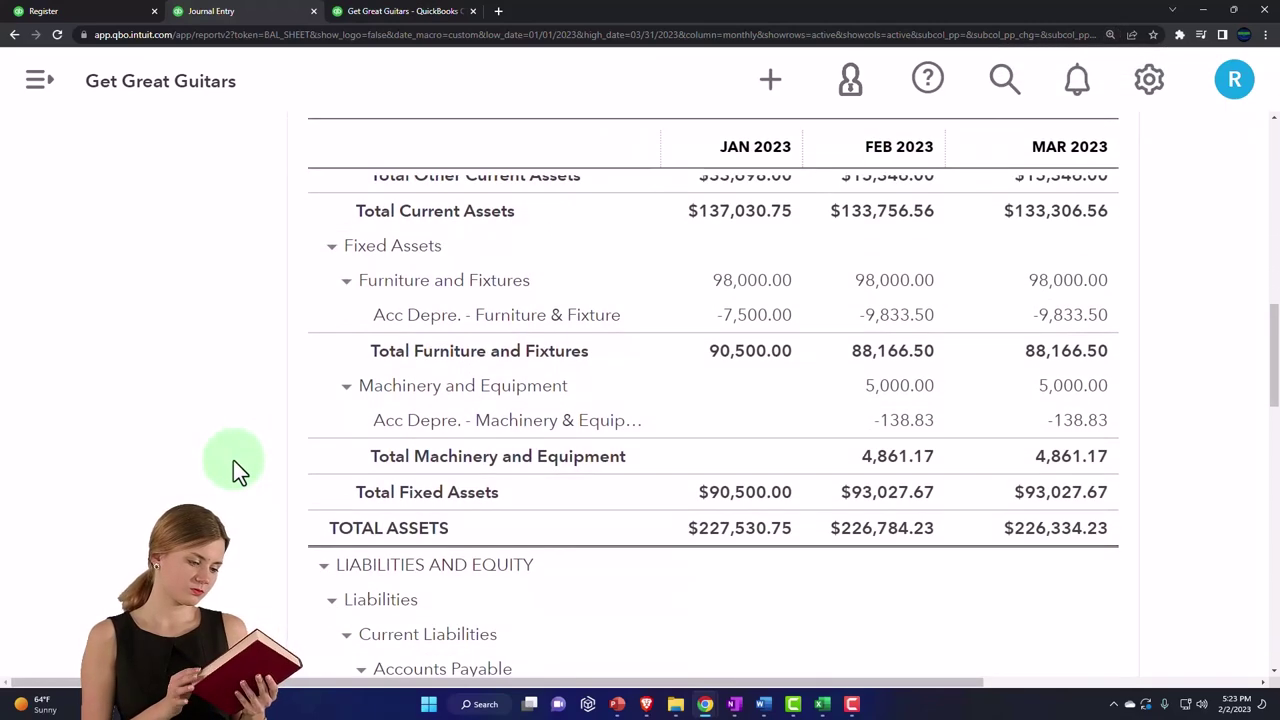
scroll(233, 460, "down", 2)
scroll(233, 460, "down", 4)
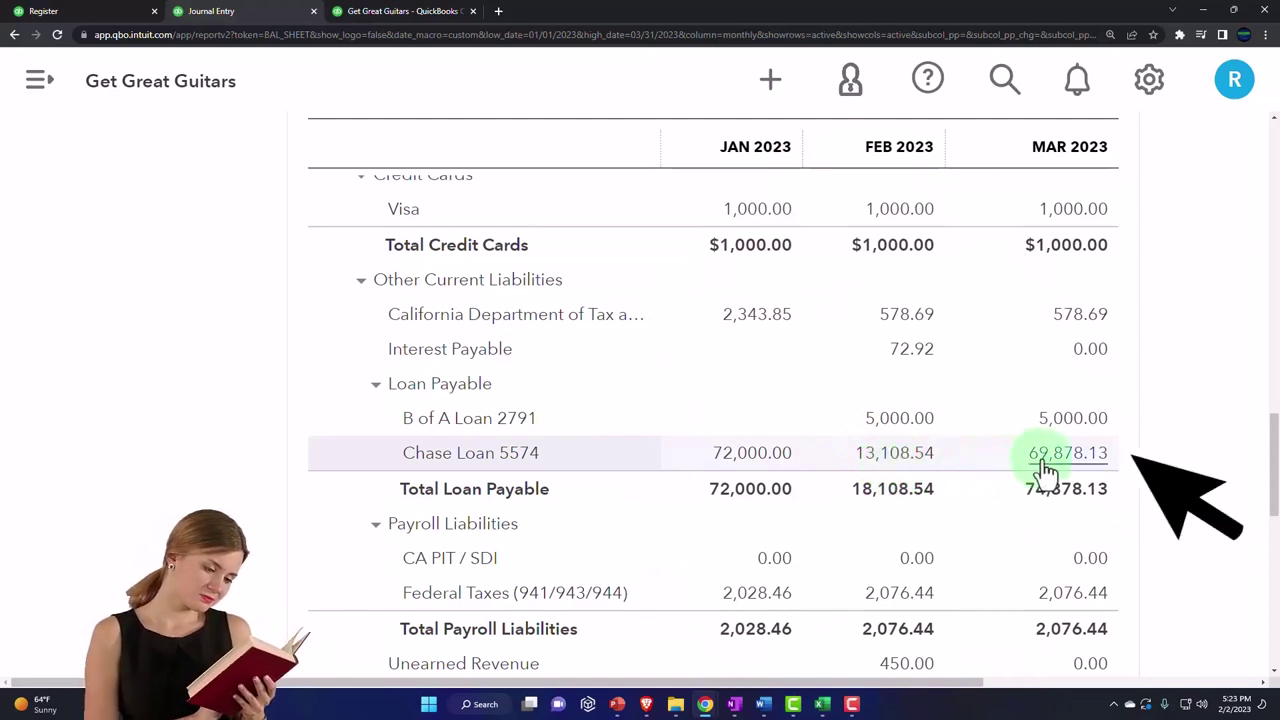
Compare the Chase loan's total and long-term balances on the balance sheet with the Excel amortization table
left_click(822, 704)
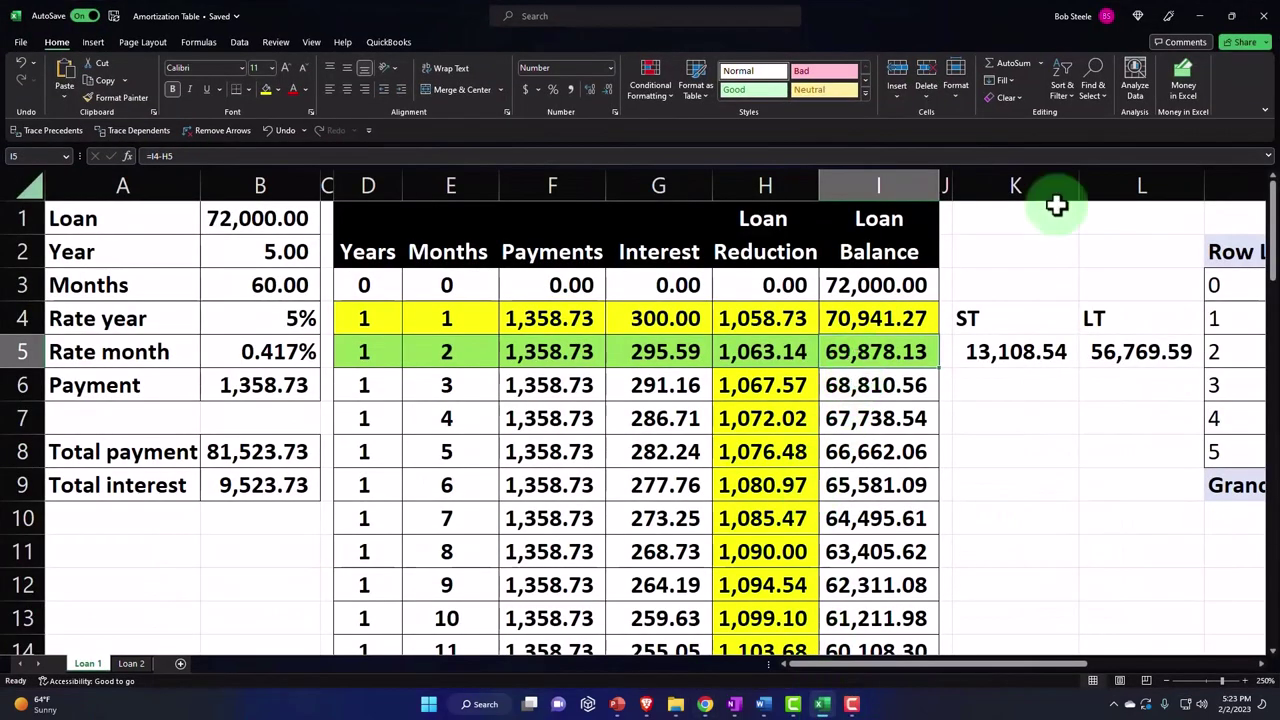
left_click(1197, 18)
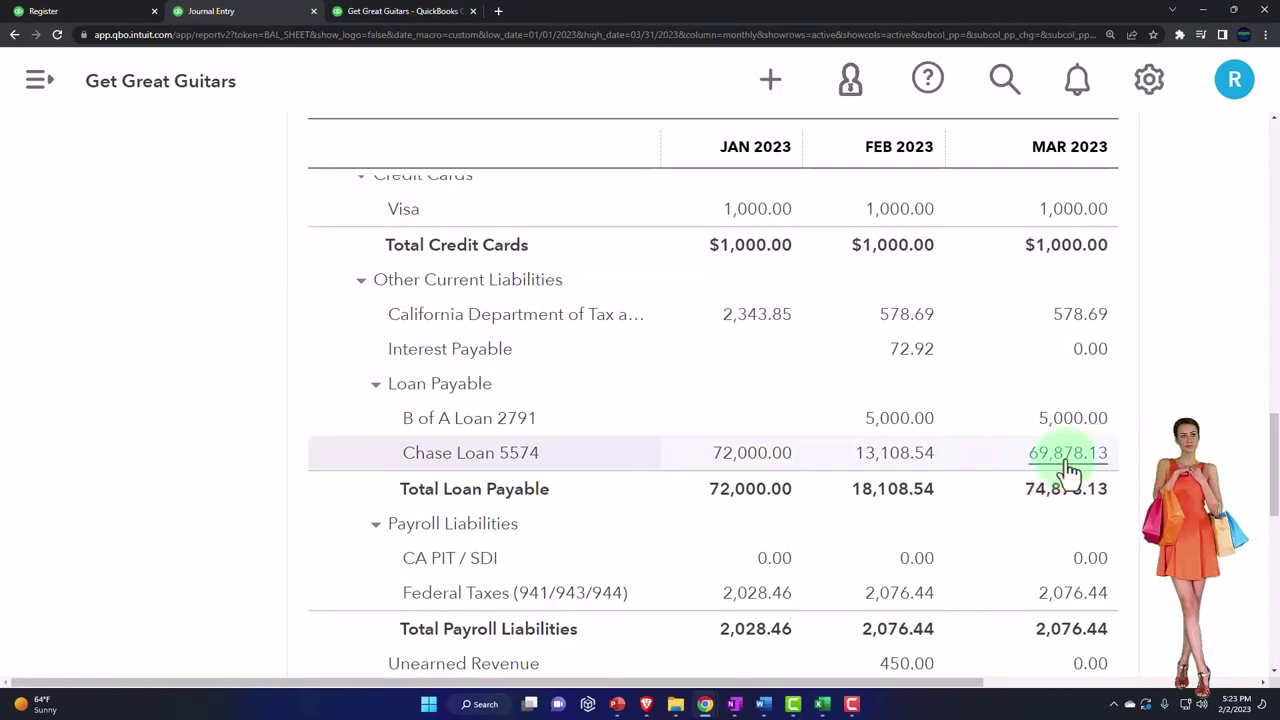
scroll(1068, 468, "down", 3)
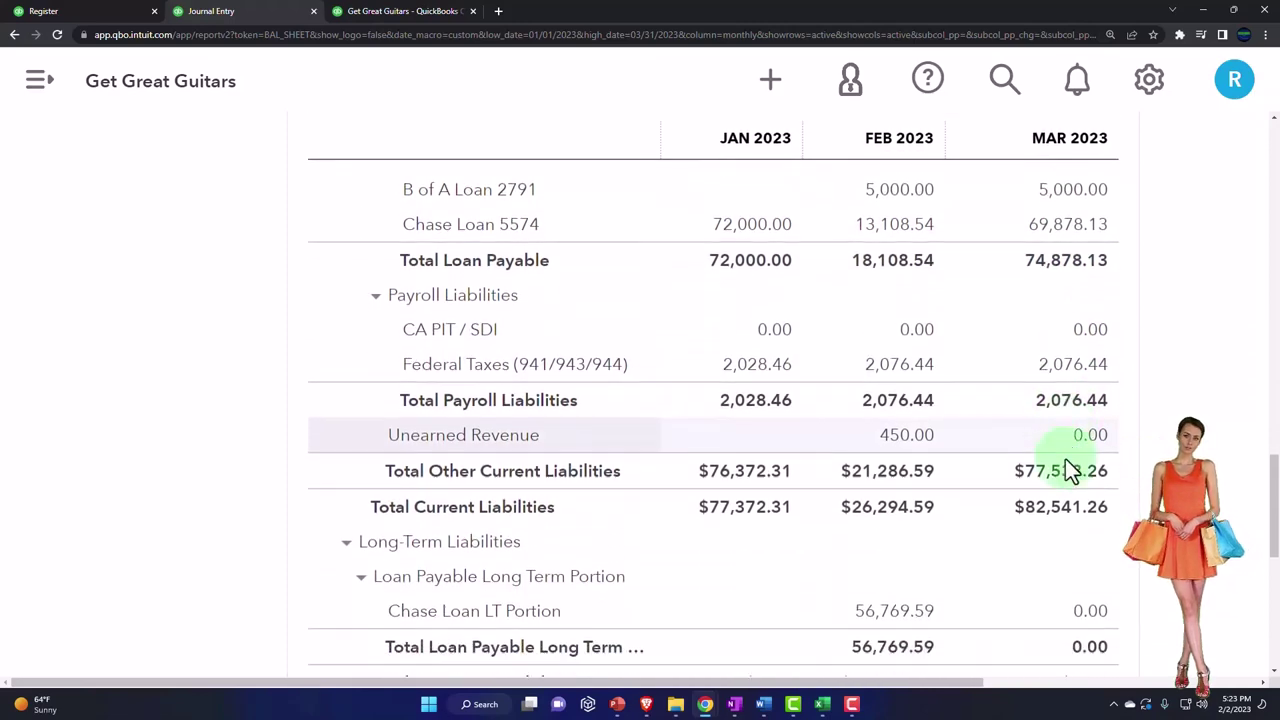
scroll(1066, 470, "down", 1)
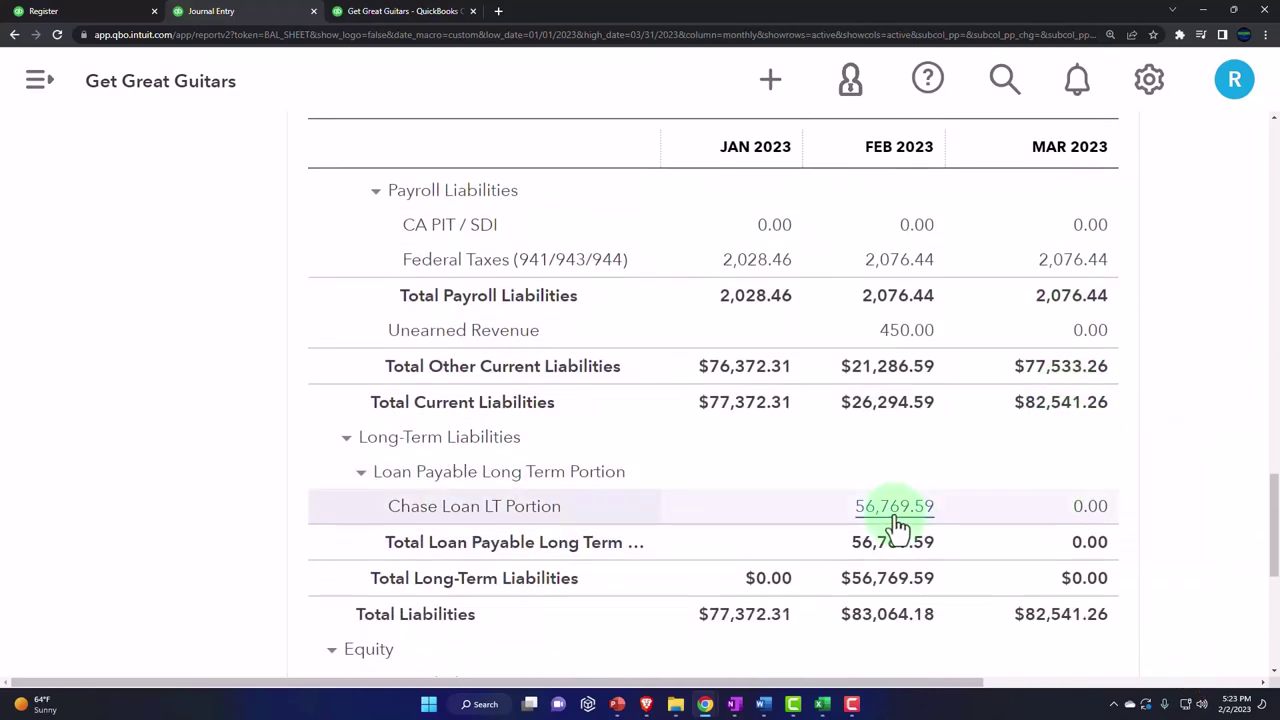
left_click(822, 704)
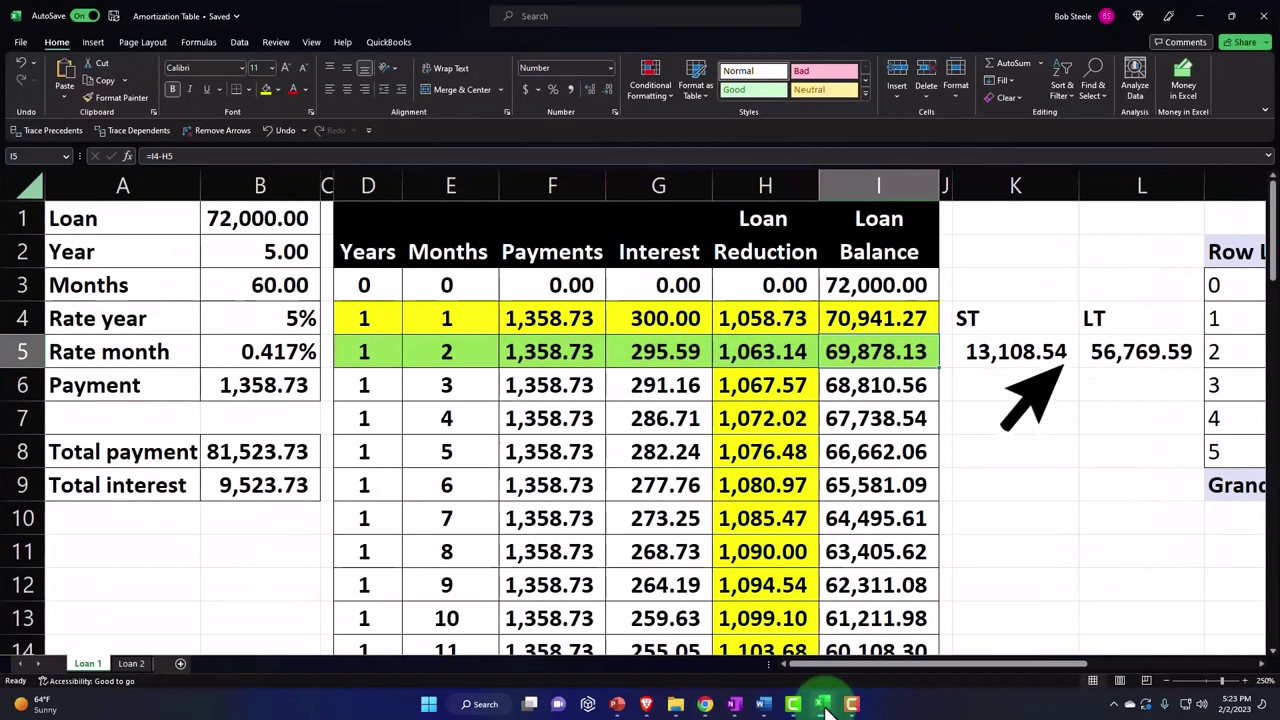
left_click(1116, 352)
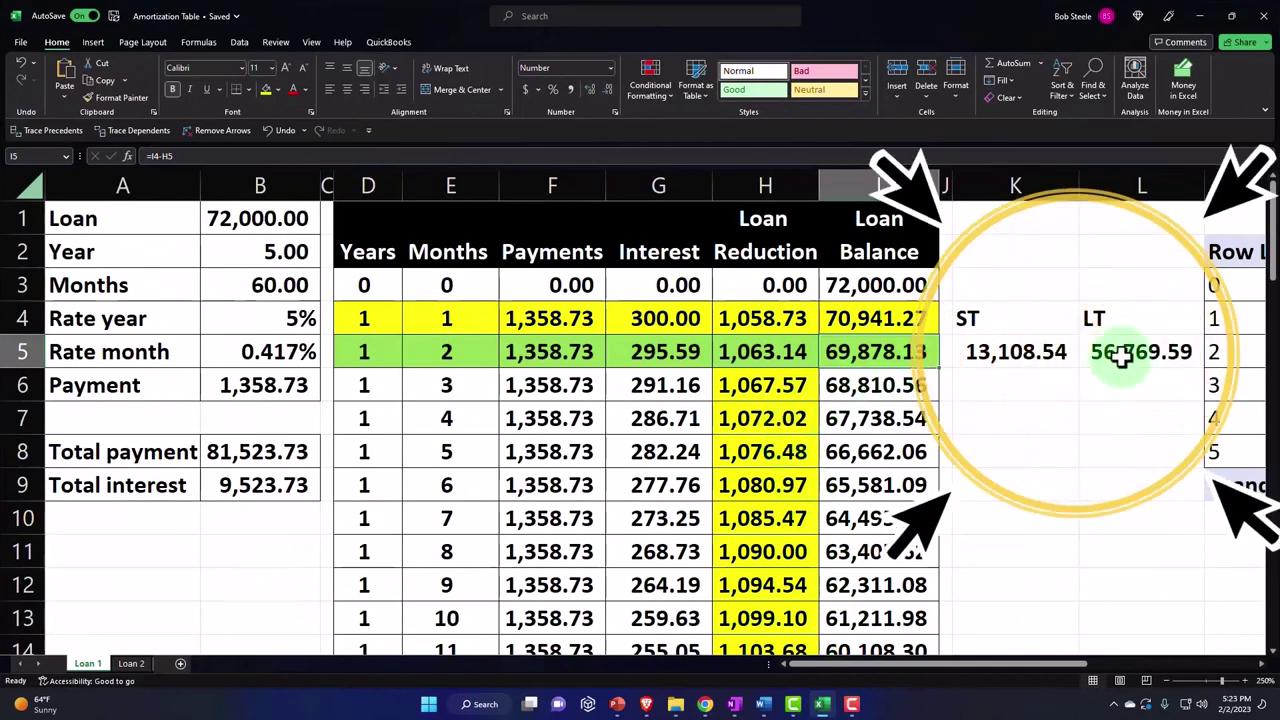
scroll(1116, 390, "down", 3)
left_click(925, 458)
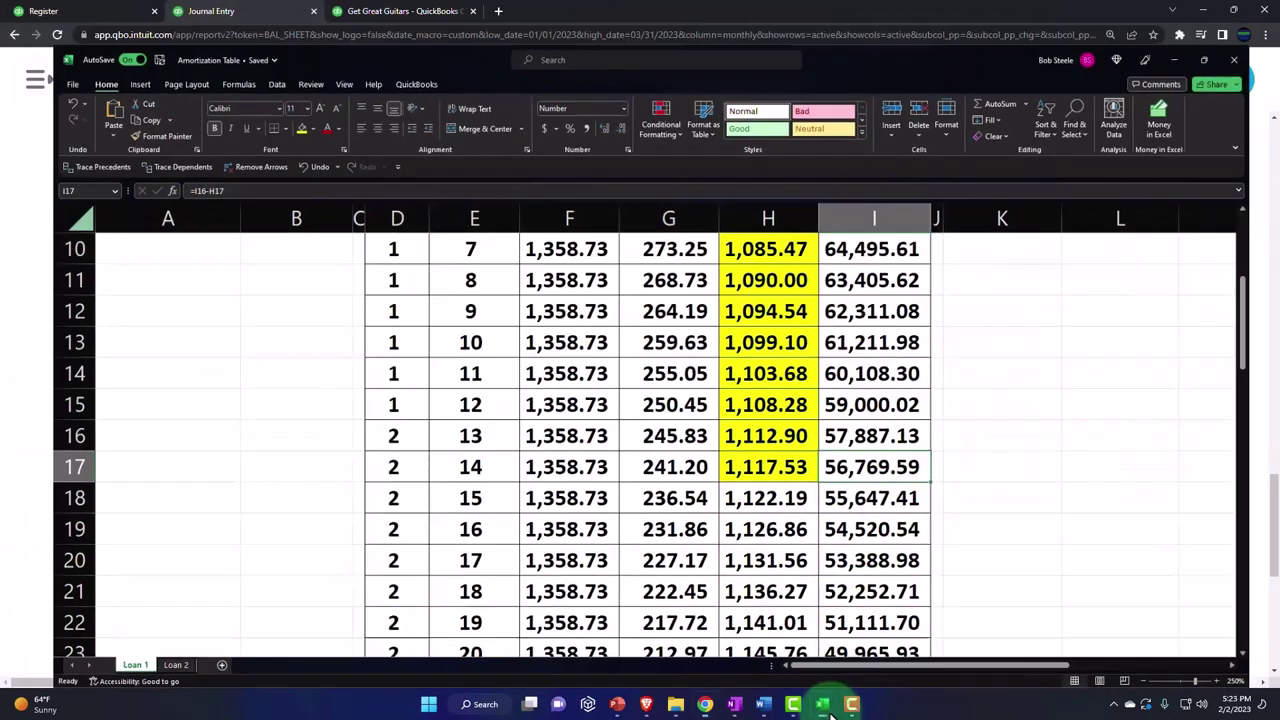
left_click(845, 704)
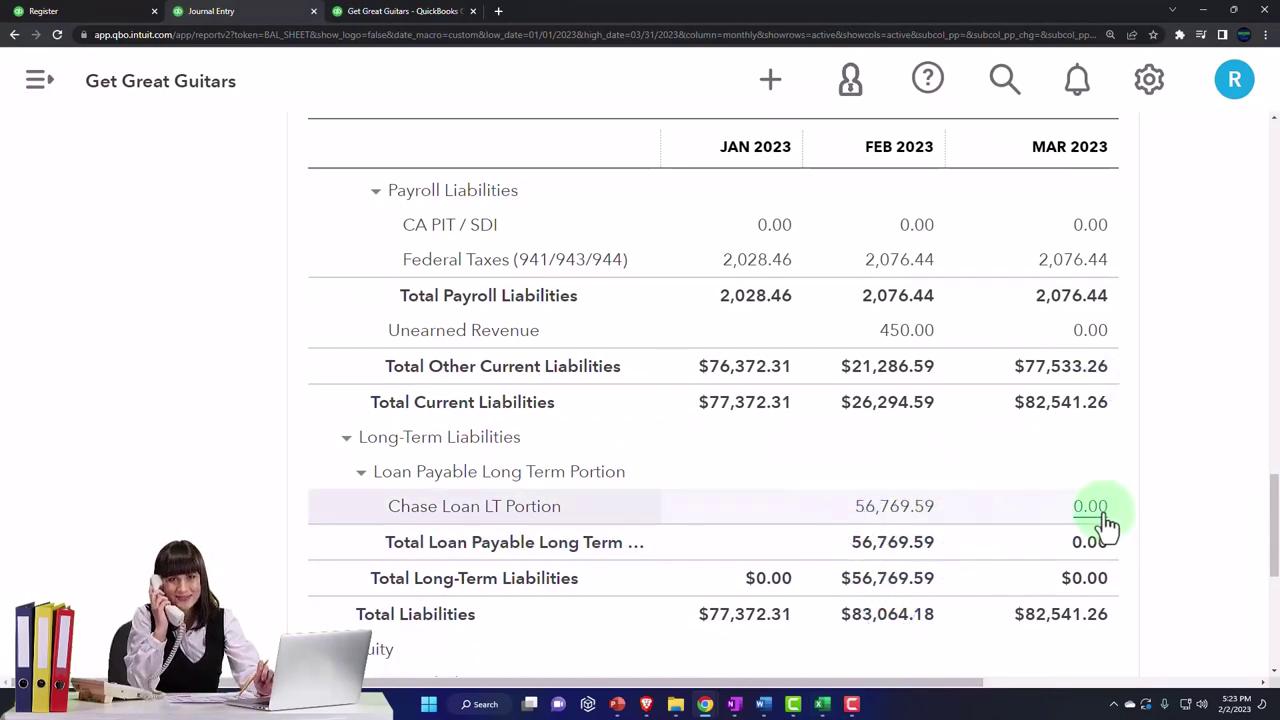
Drill into the Chase loan's March balance under Loan Payable and open the 03/01/2023 journal entry
scroll(1104, 518, "up", 5)
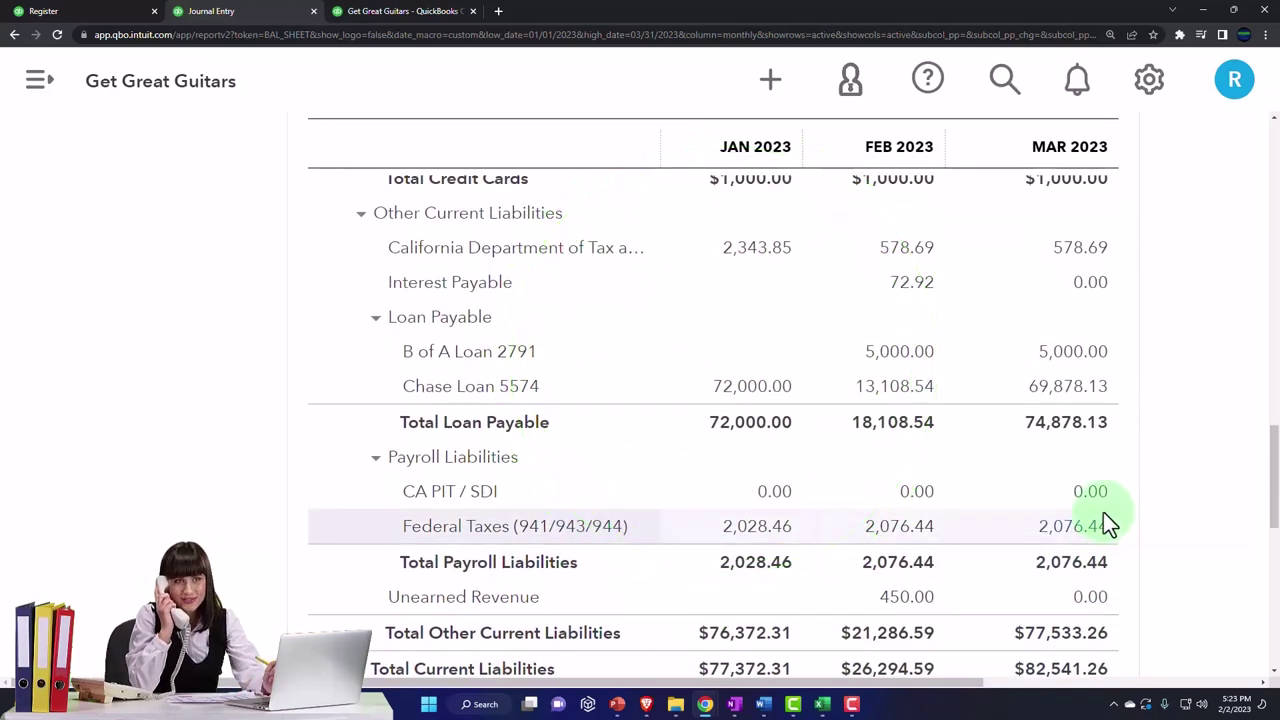
scroll(1104, 516, "up", 1)
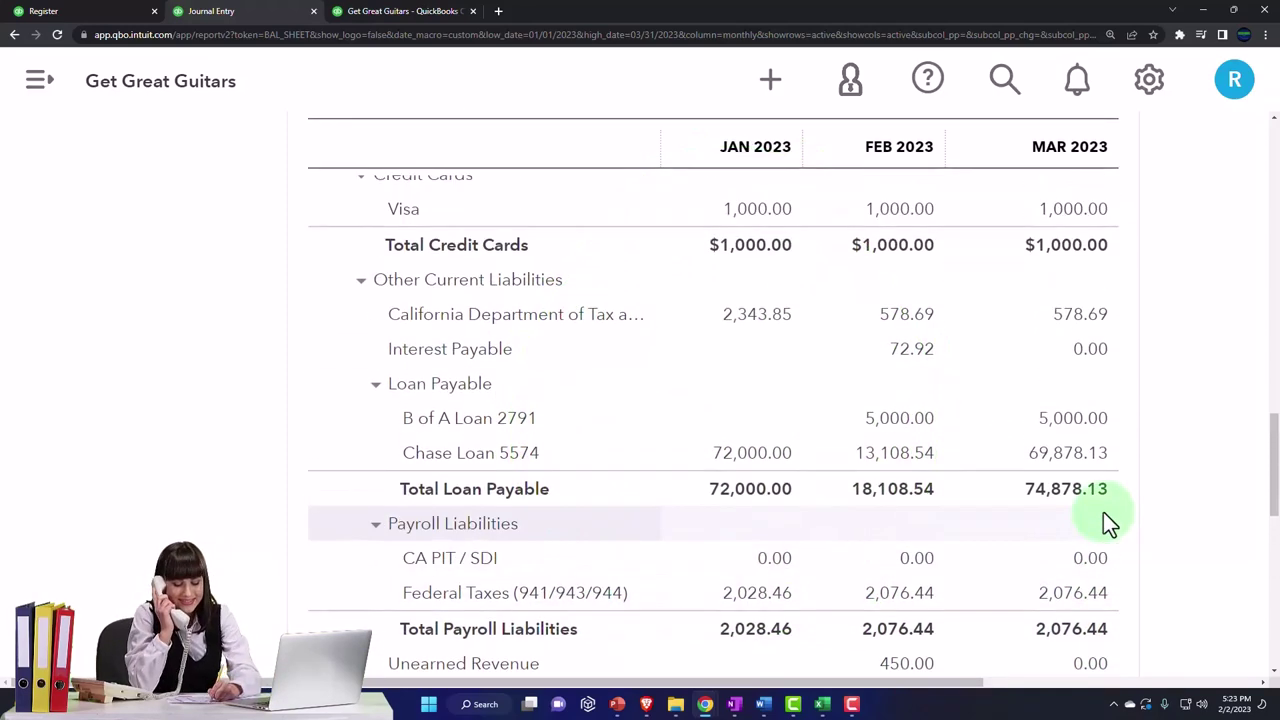
left_click(1075, 462)
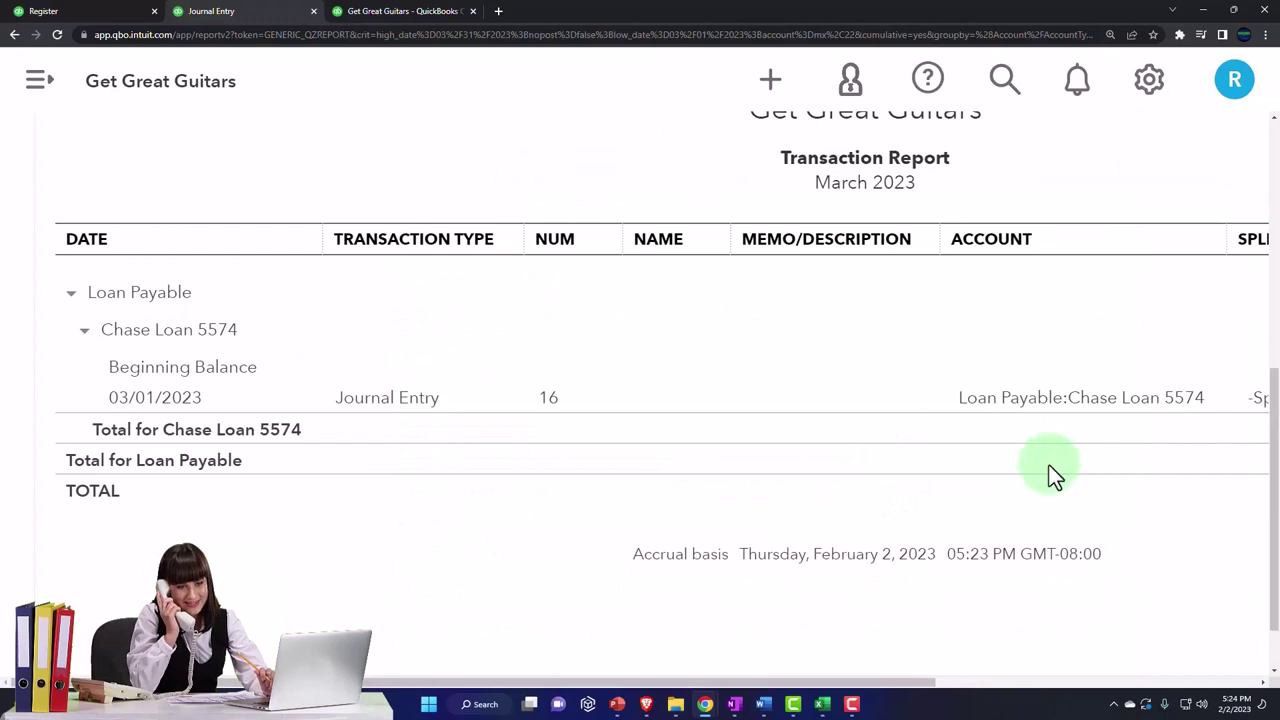
key("ctrl+minus")
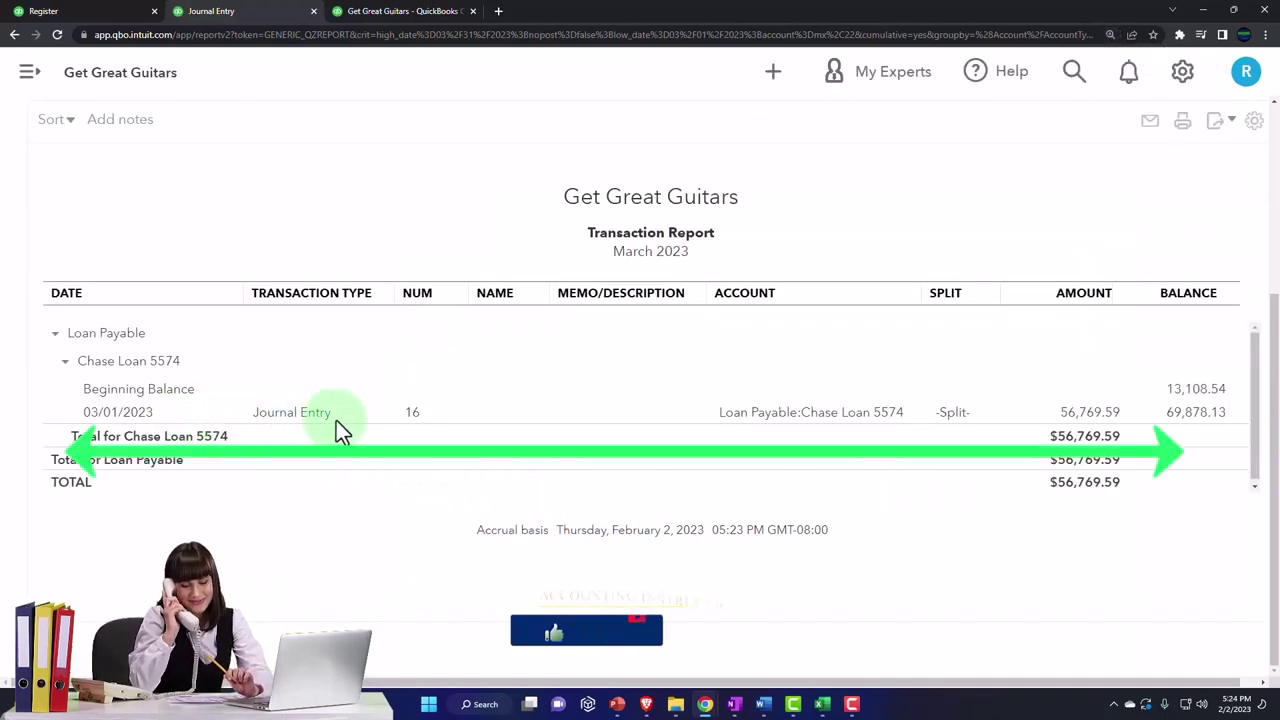
left_click(1066, 418)
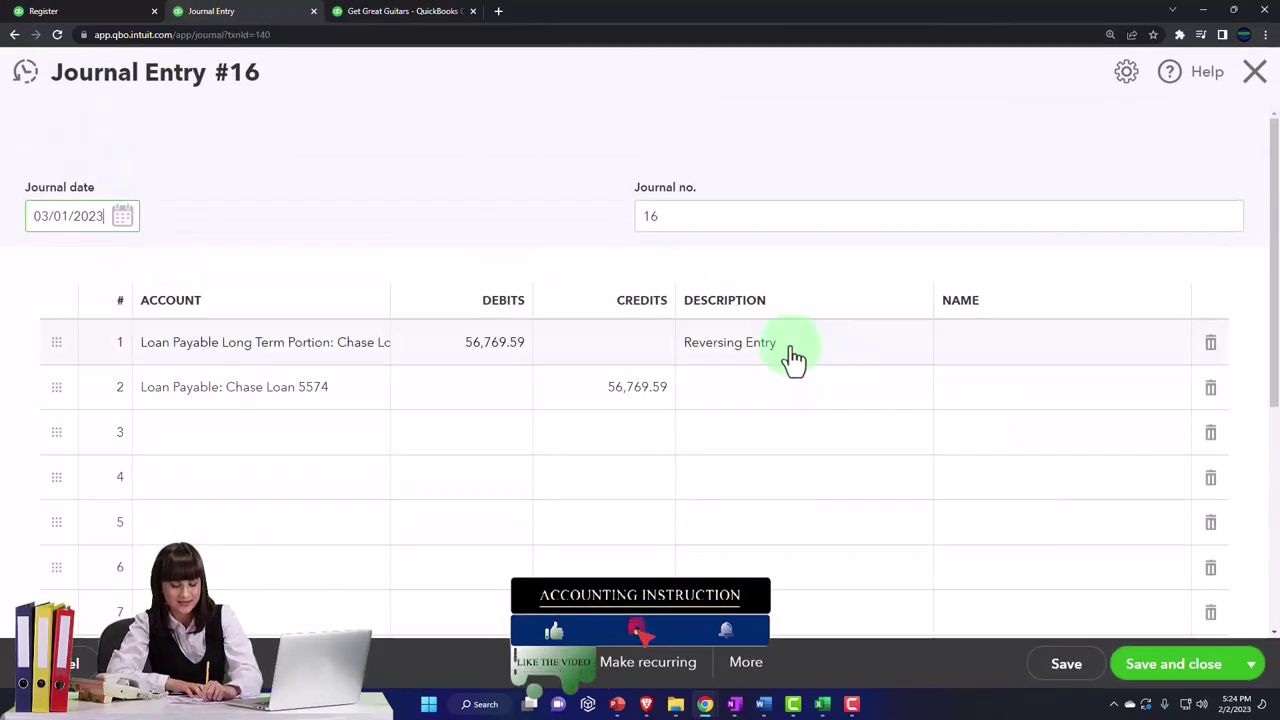
Copy the "Reversing Entry" description to the journal entry's second line, then save and close the entry
left_click(792, 350)
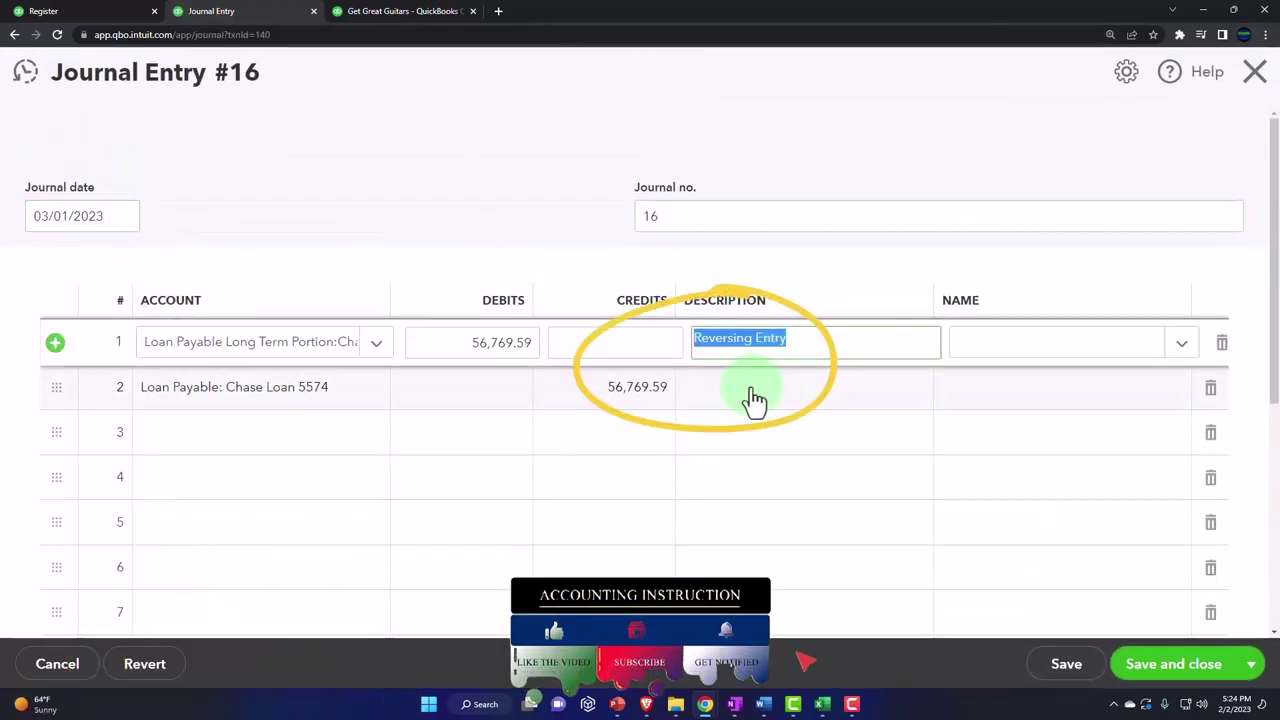
left_click(752, 392)
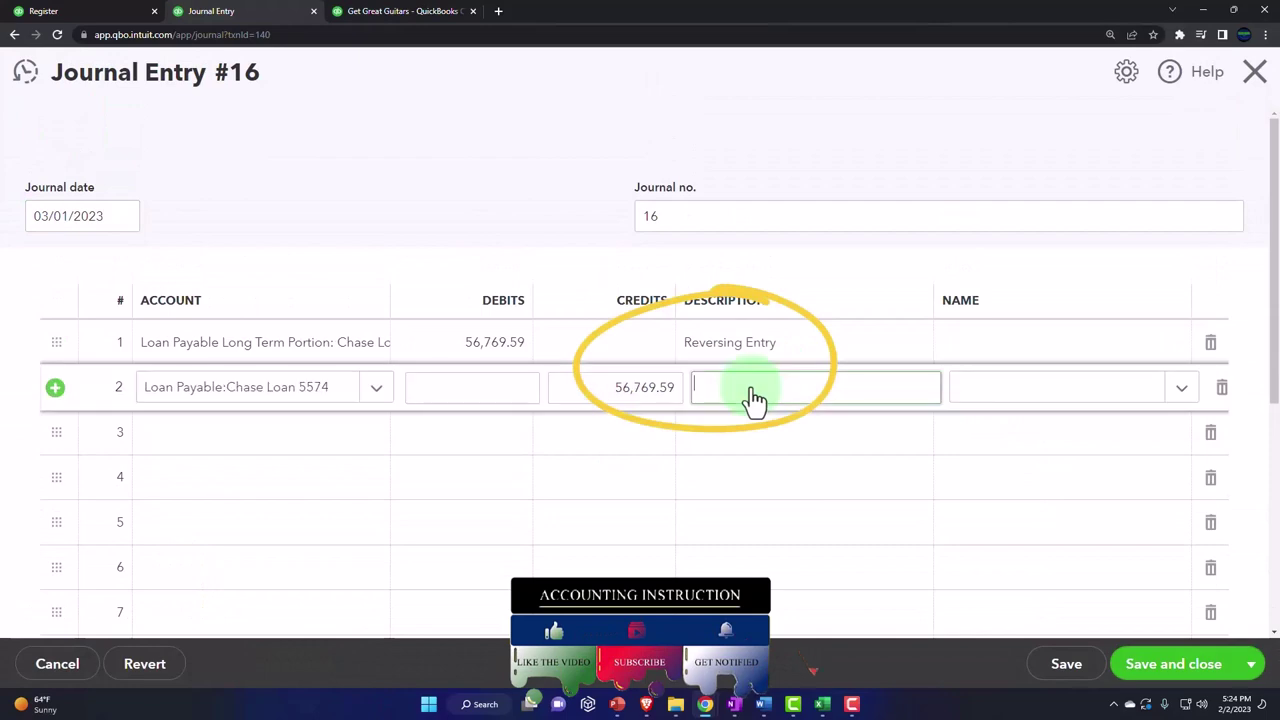
left_click(1136, 664)
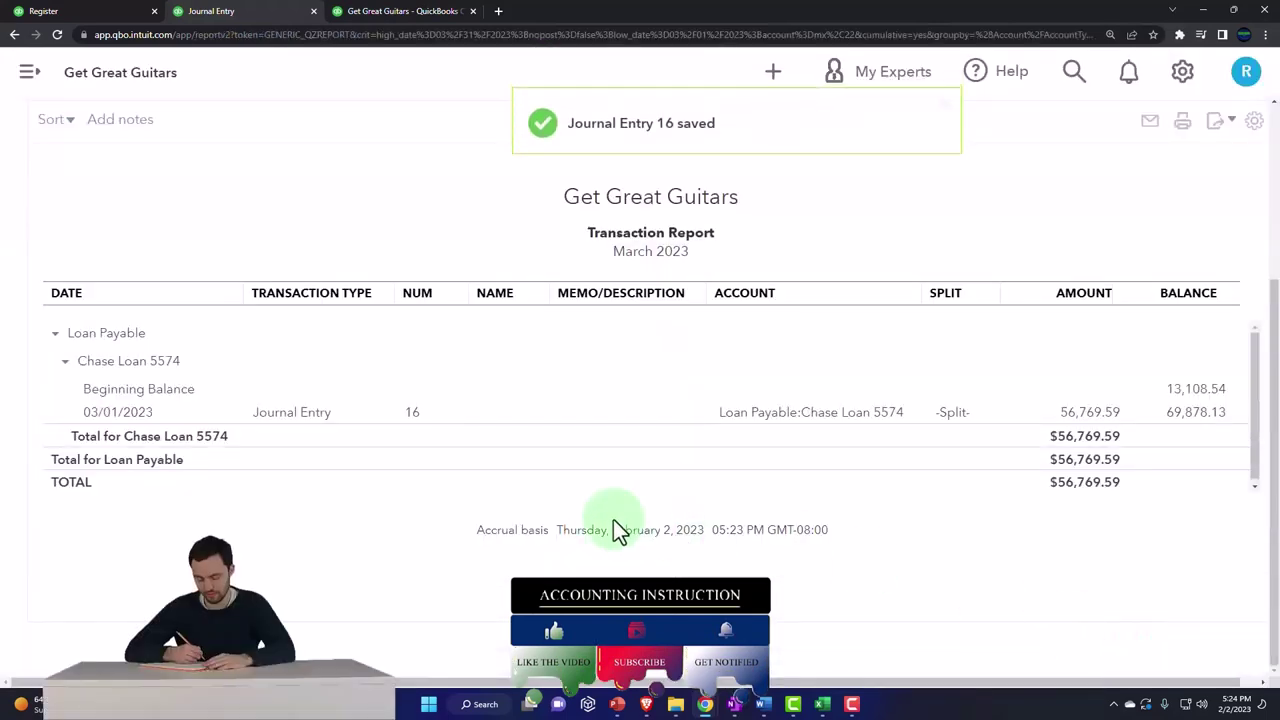
Return from the transaction report to the balance sheet and enlarge its loan liabilities
scroll(613, 519, "up", 3)
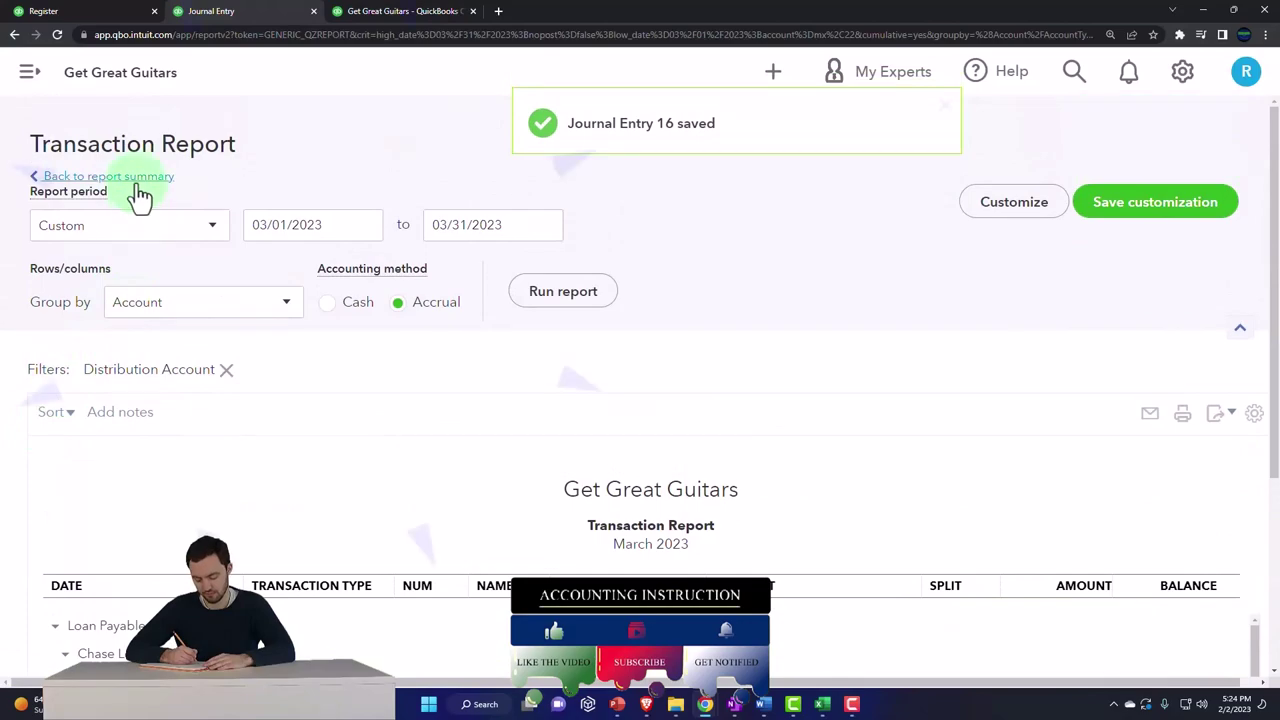
left_click(136, 180)
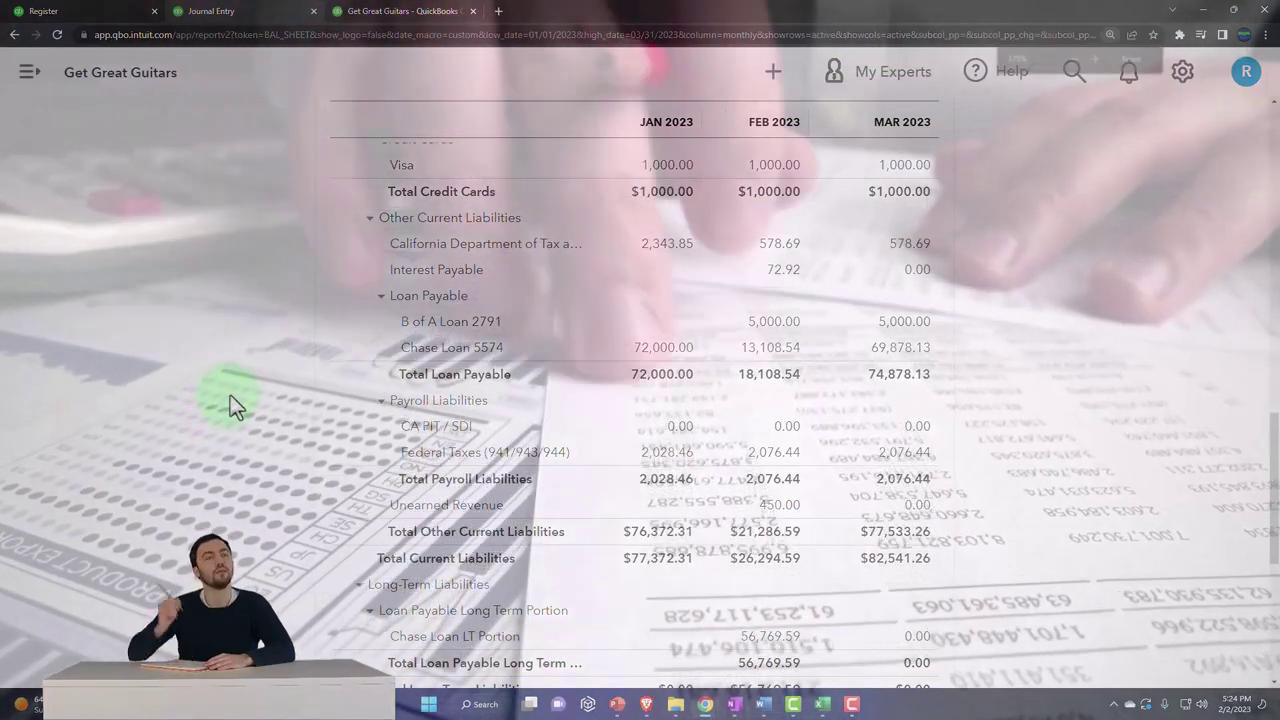
key("ctrl+plus")
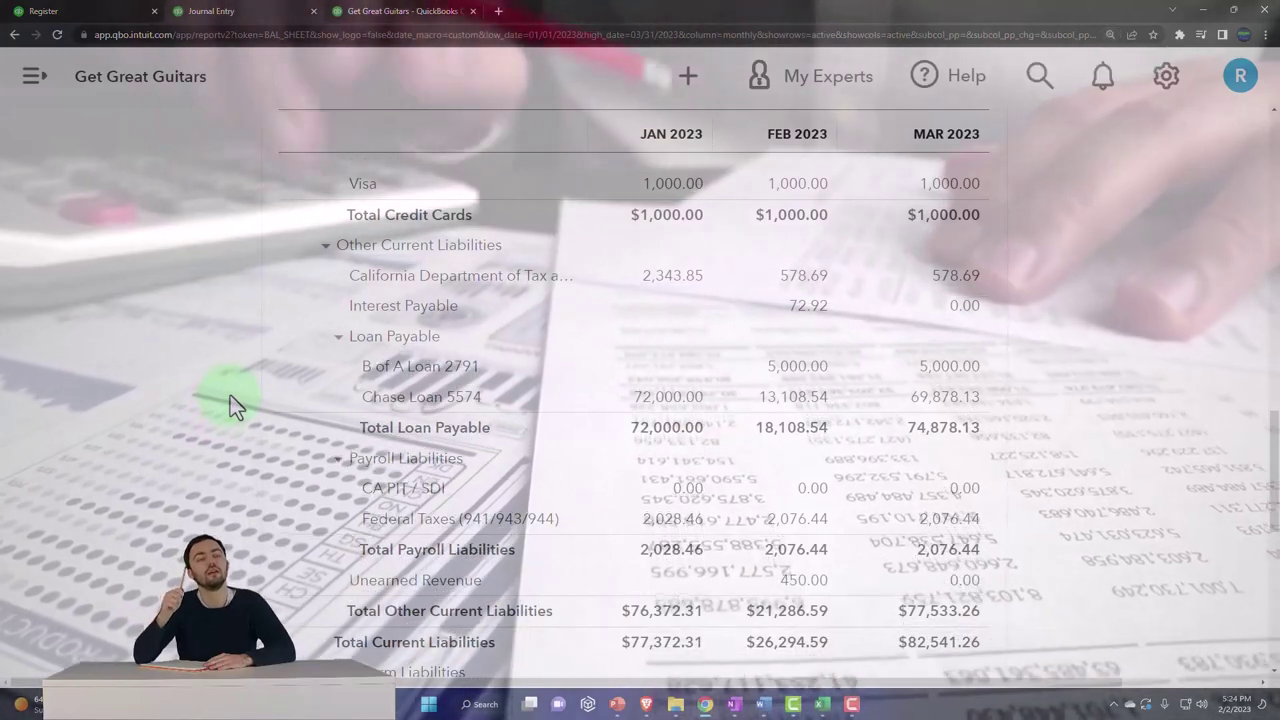
Duplicate the Profit and Loss report in a new browser tab and adjust the page zoom to 175%
key("ctrl+plus")
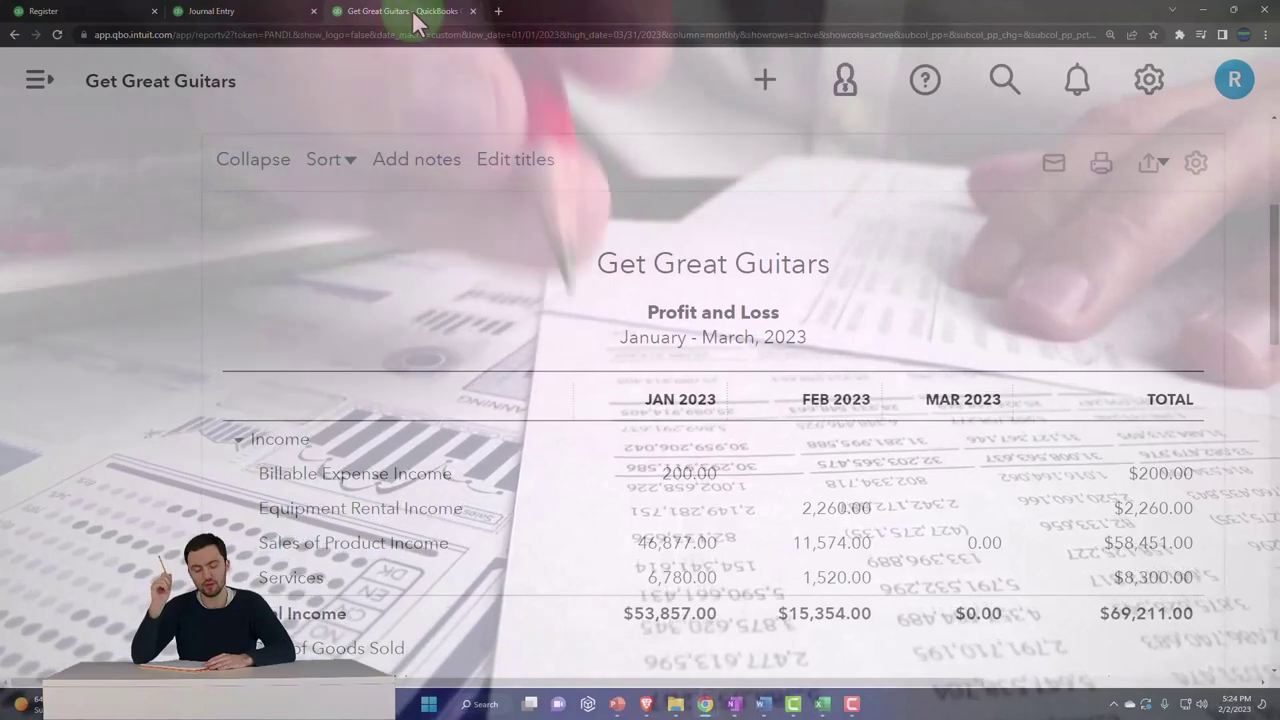
right_click(414, 20)
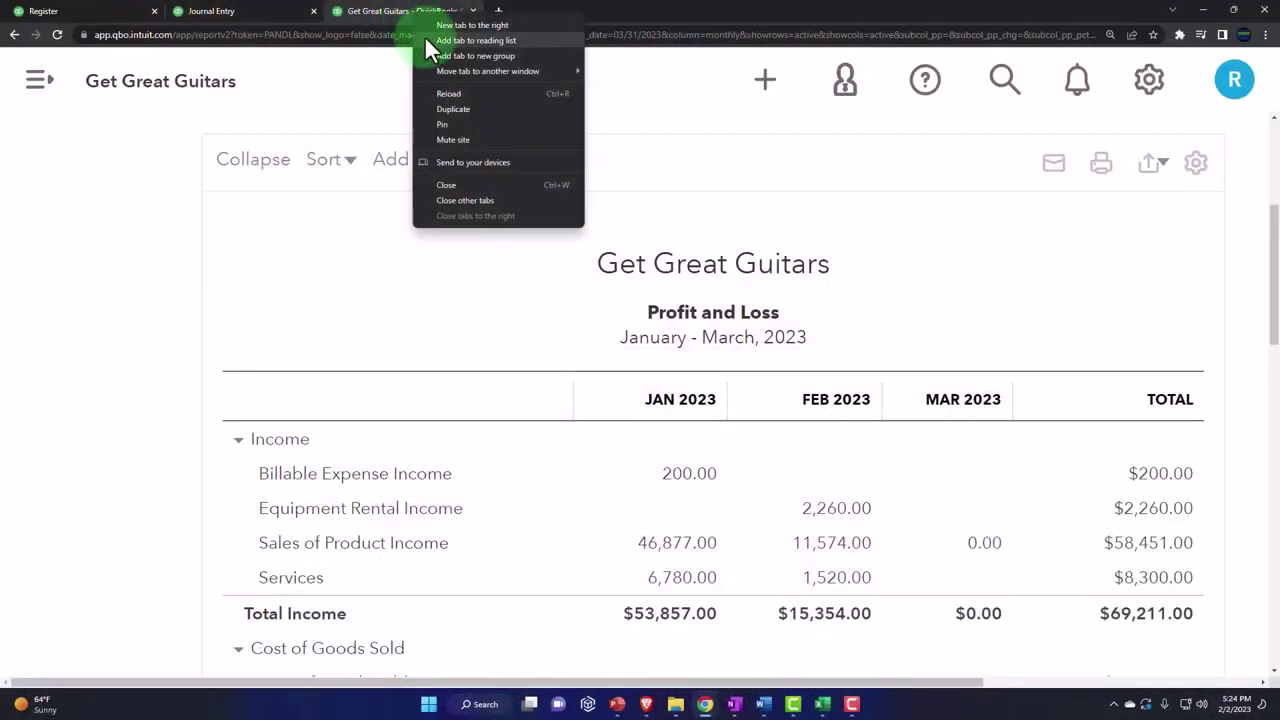
left_click(454, 105)
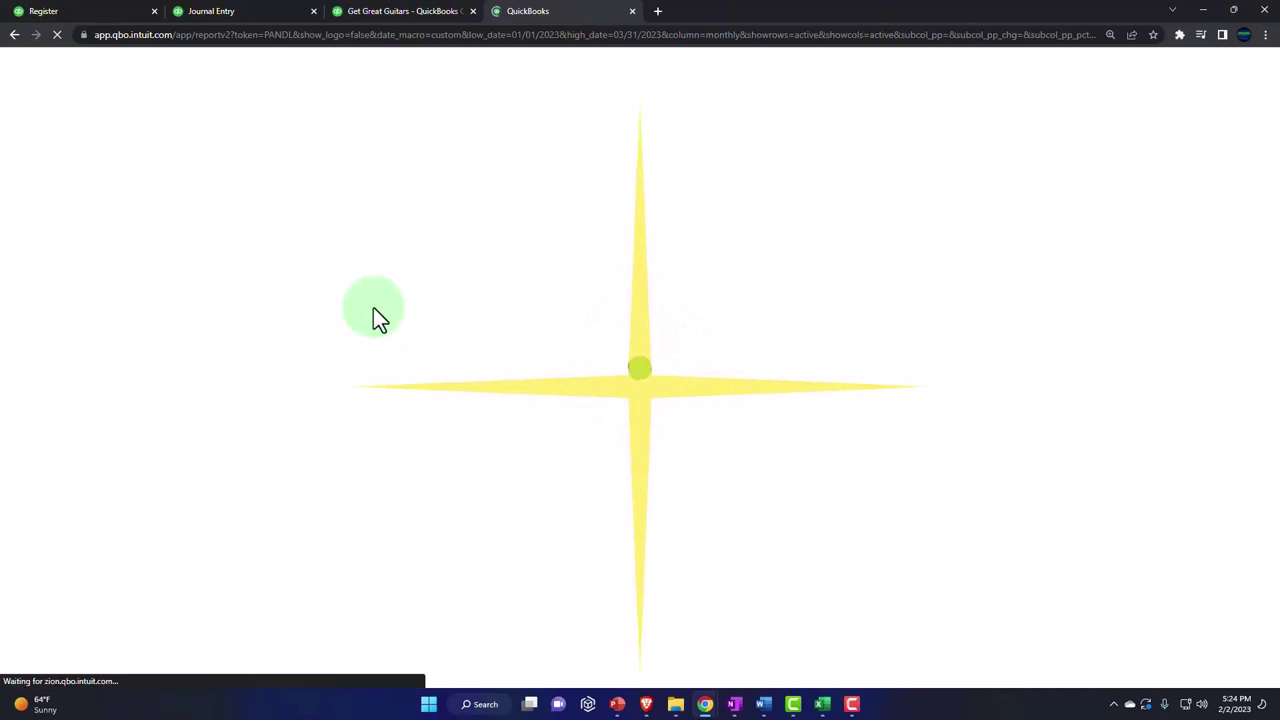
key("ctrl+minus")
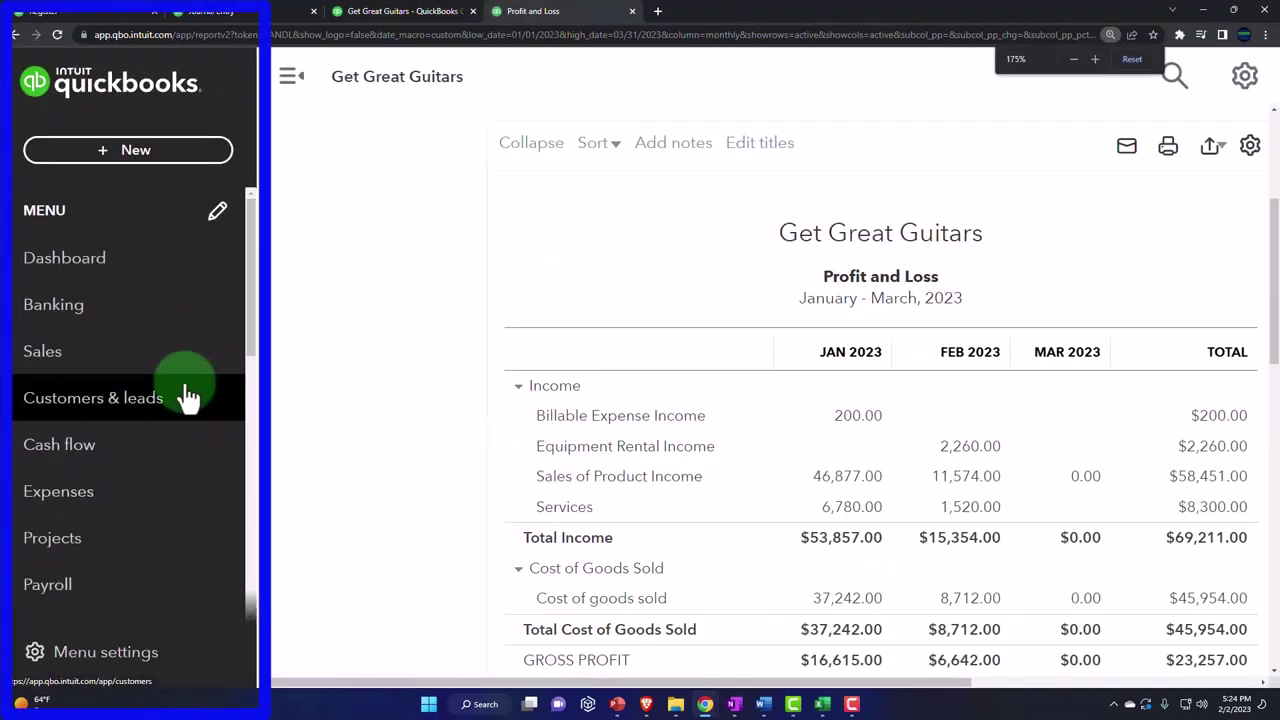
Find and open the Journal report from the Reports page, with the page zoom reduced to 150%
scroll(188, 395, "down", 2)
left_click(106, 480)
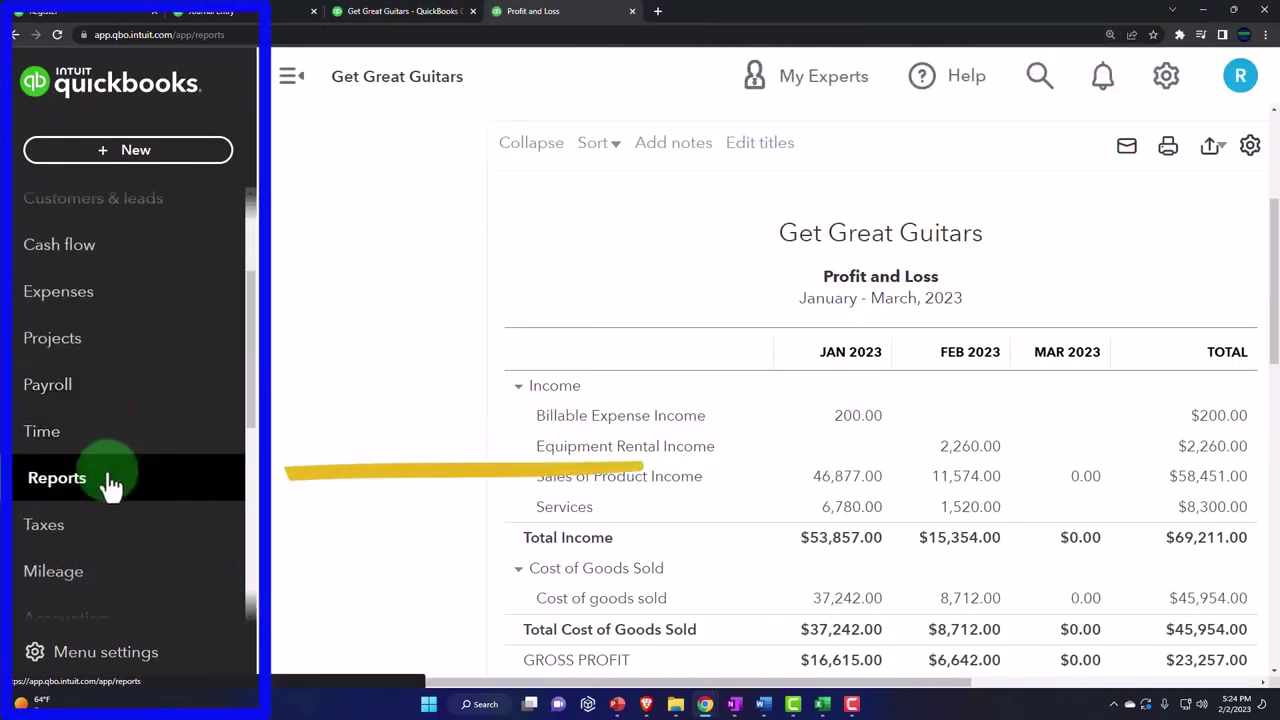
left_click(292, 103)
key("ctrl+minus")
left_click(820, 350)
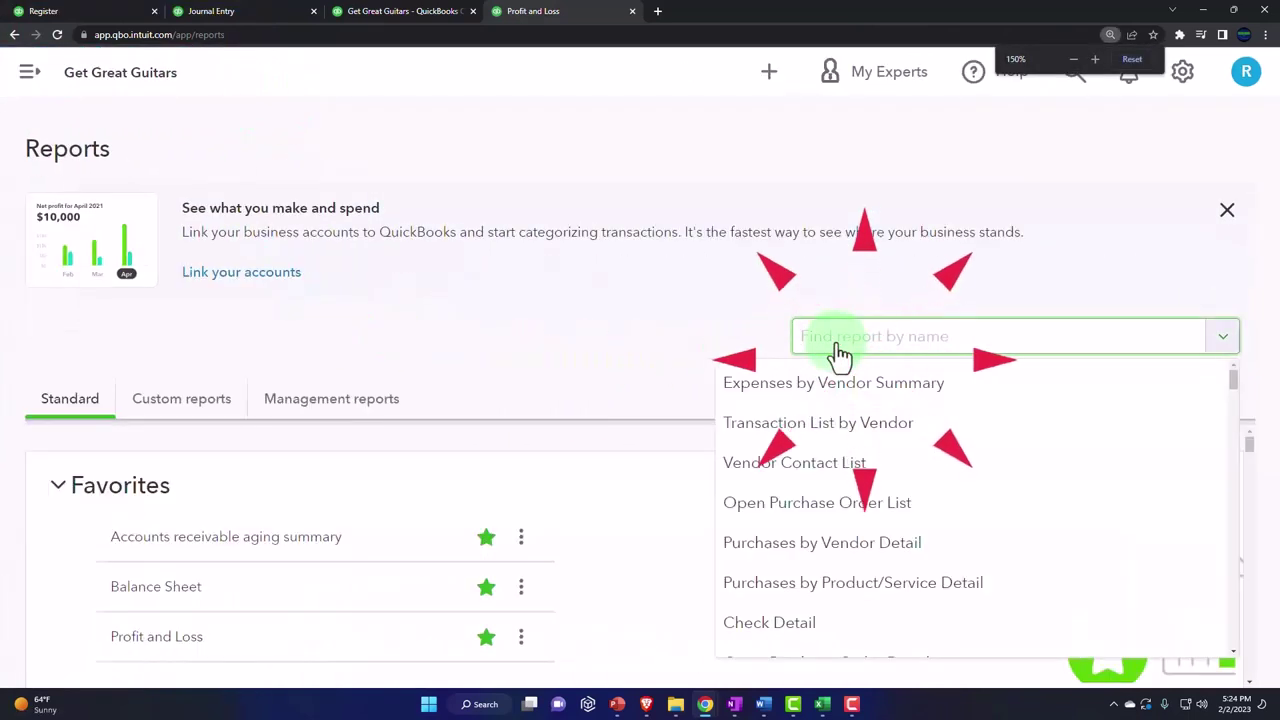
type("jour")
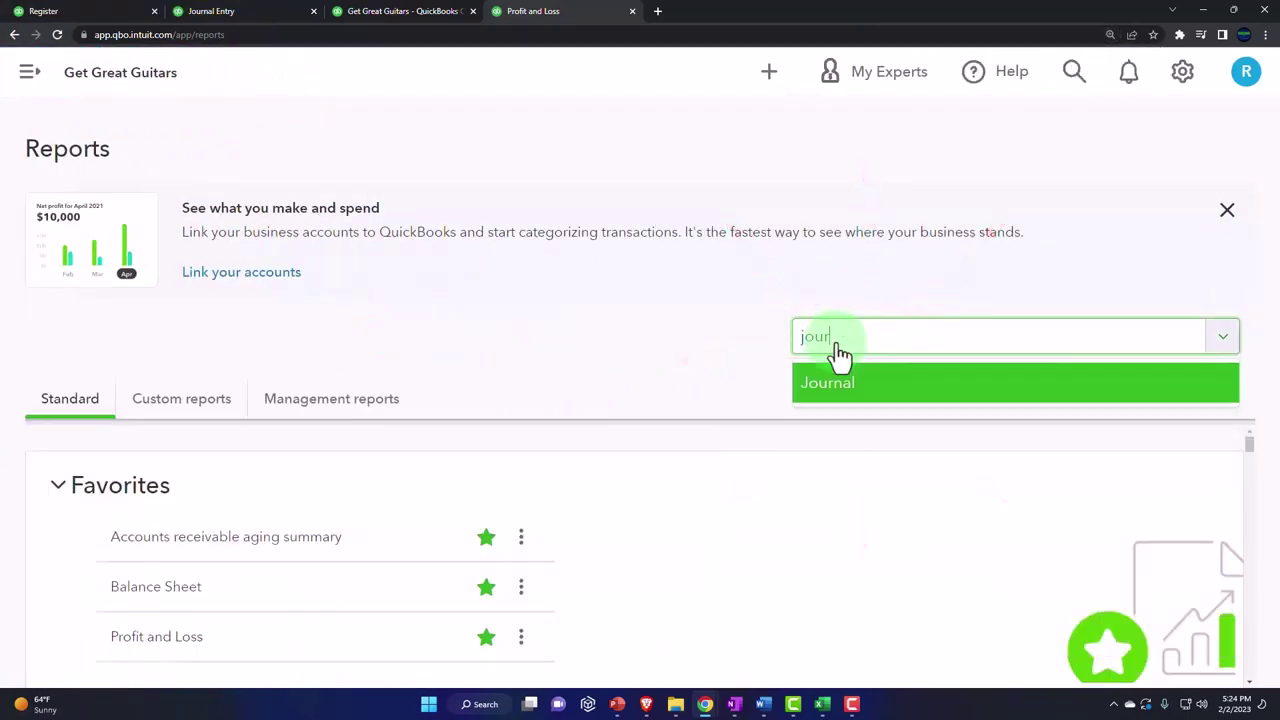
left_click(838, 366)
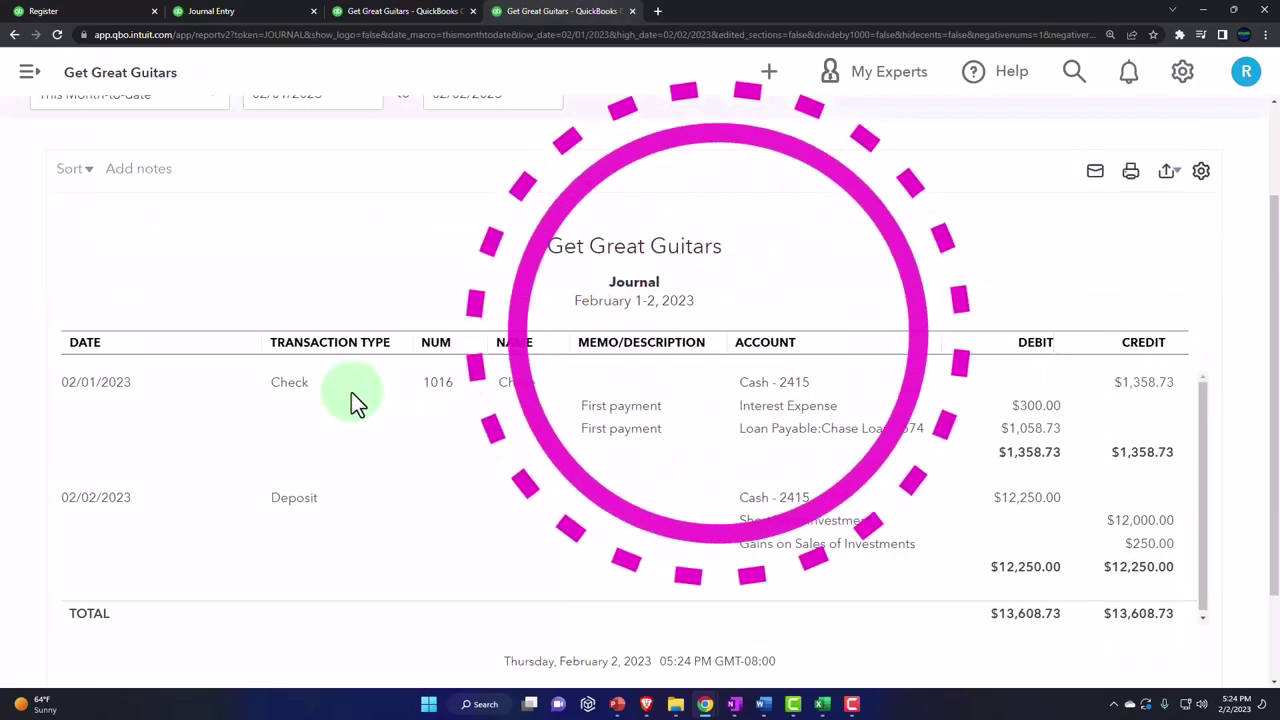
Run the Journal report for the single day 02/28/2023
left_click_drag(325, 226, 228, 232)
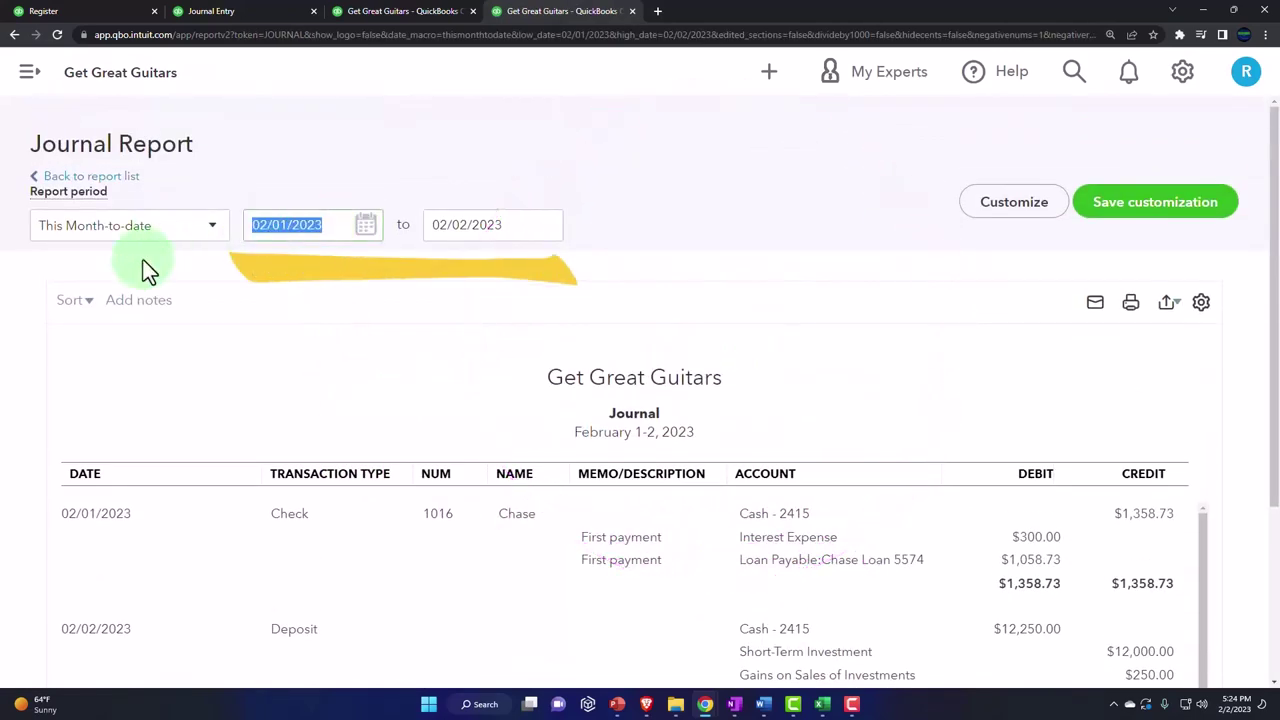
type("02/28/2023")
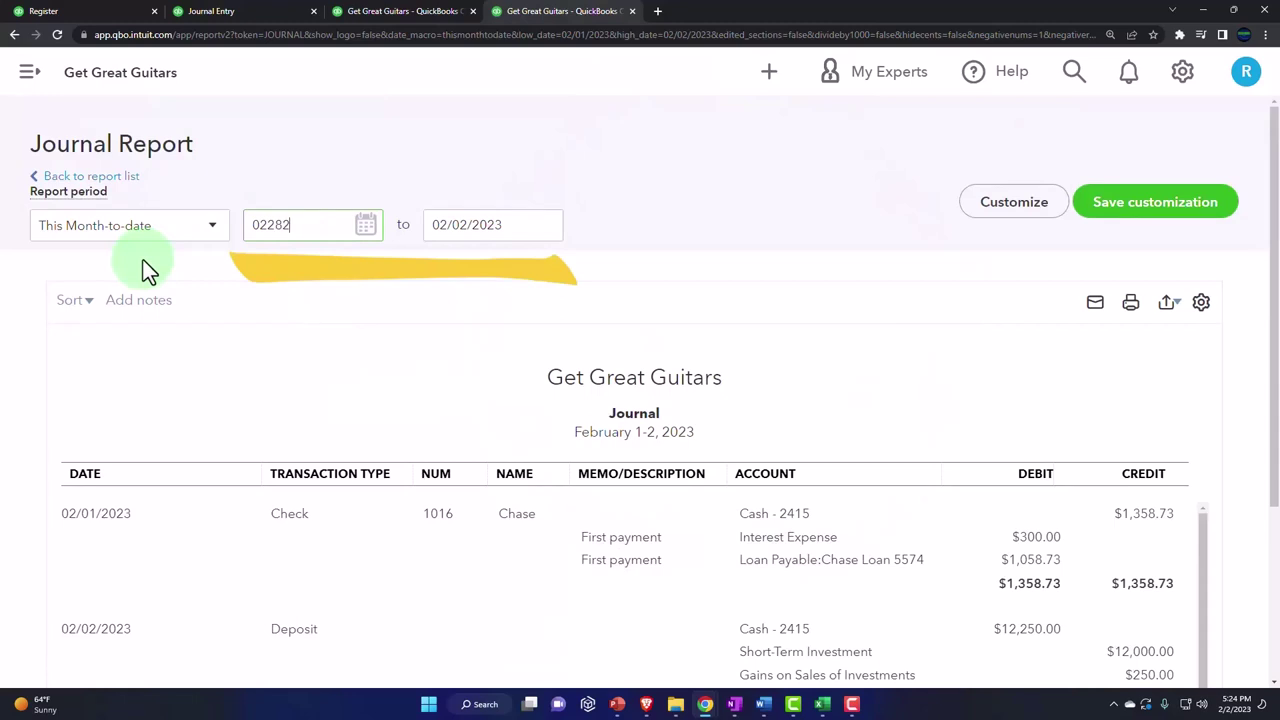
key("Tab")
type("02/28/2023")
key("Return")
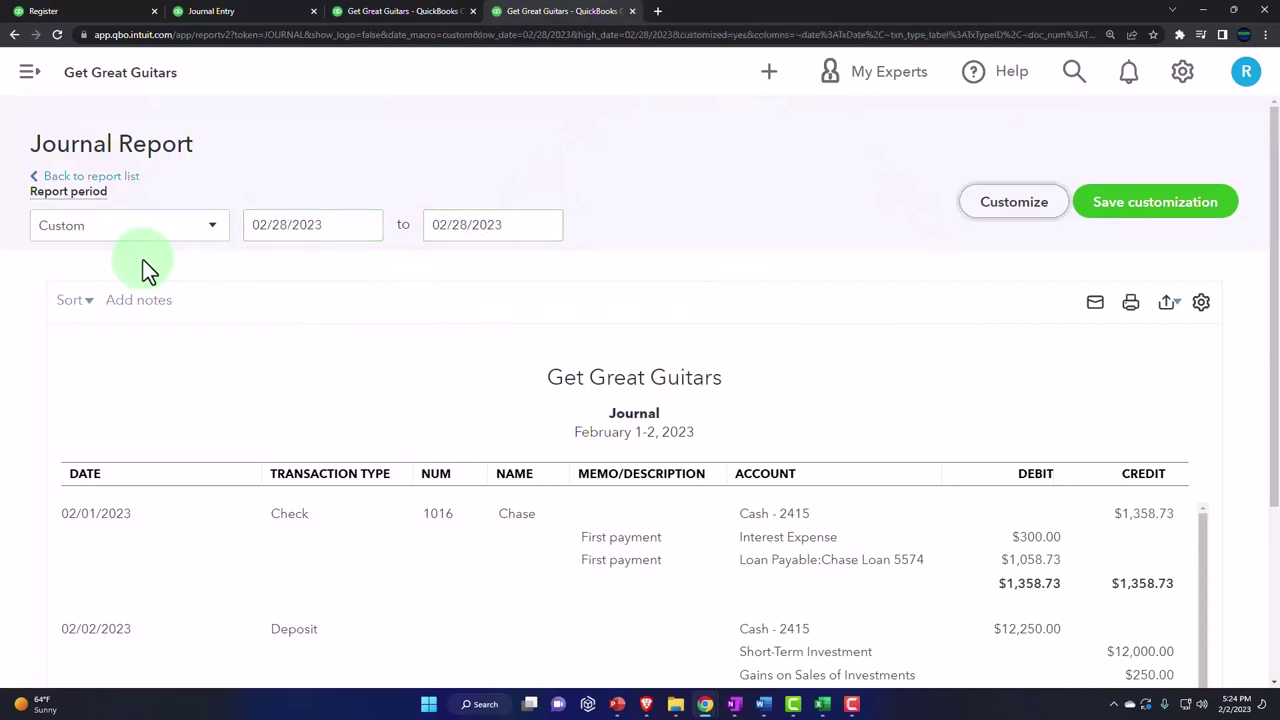
scroll(143, 260, "down", 2)
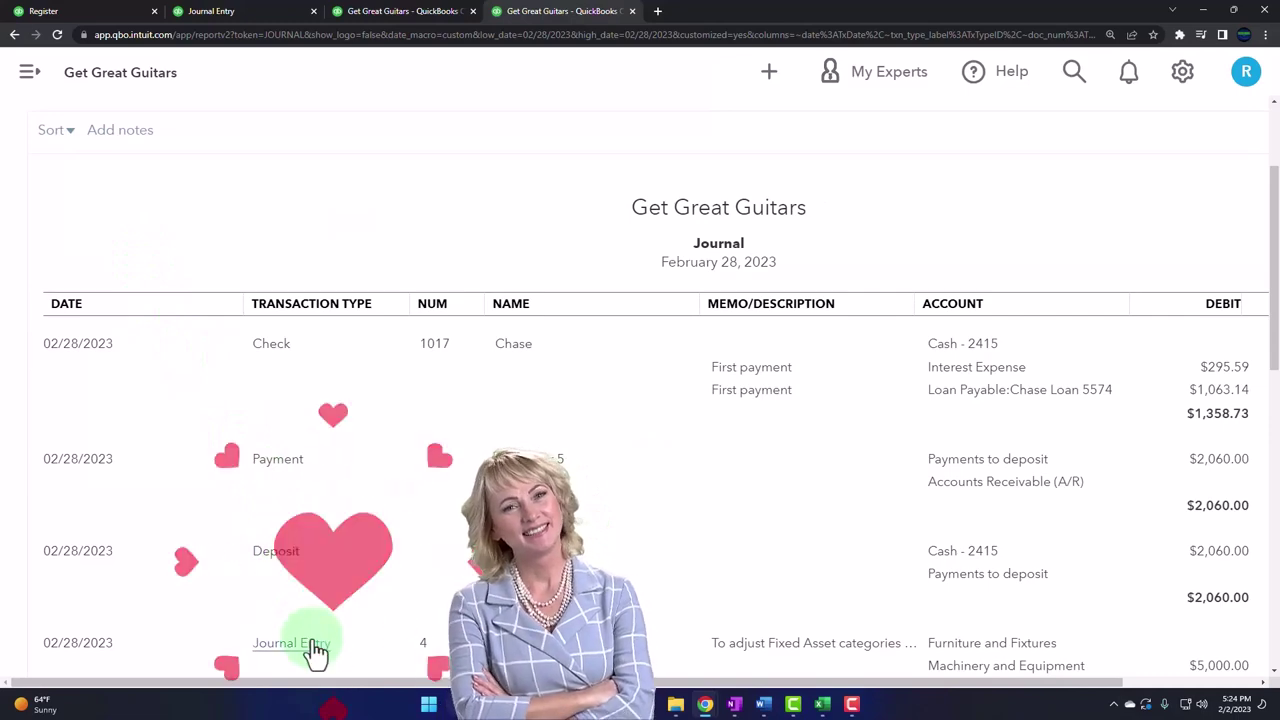
Customize the Journal report with a Transaction Type filter of Journal Entry and run it
scroll(315, 651, "up", 2)
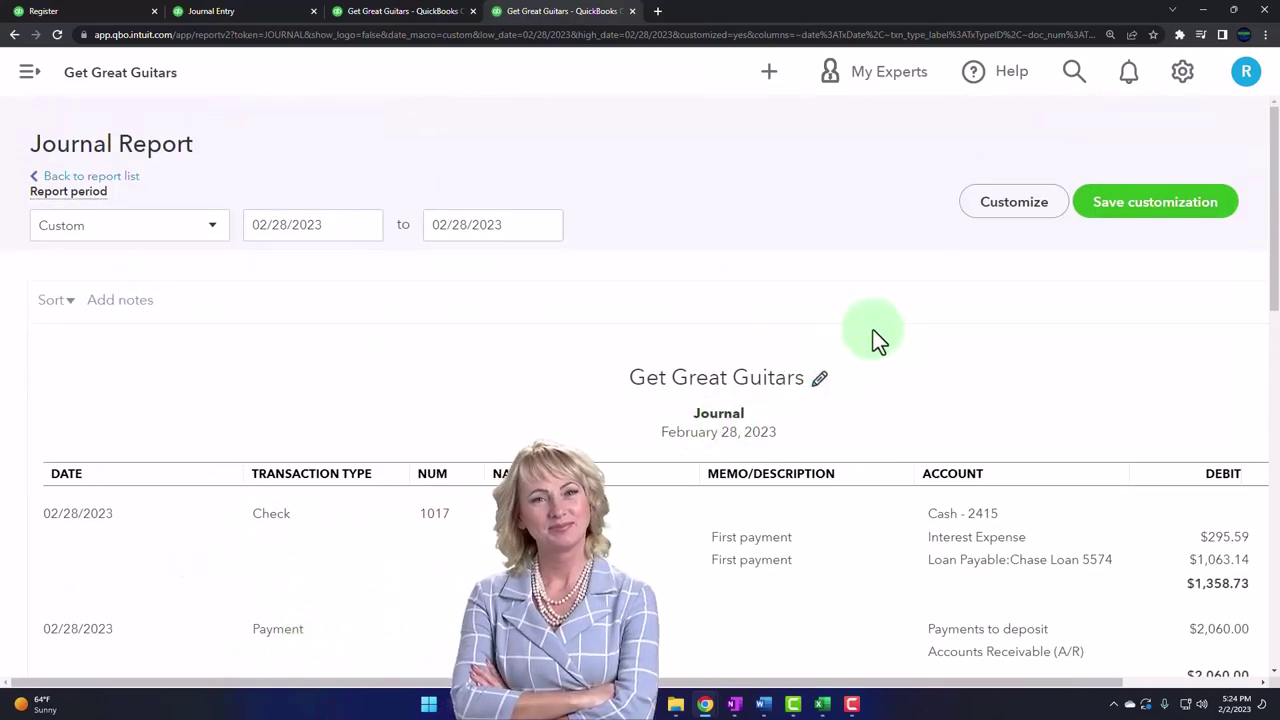
left_click(998, 220)
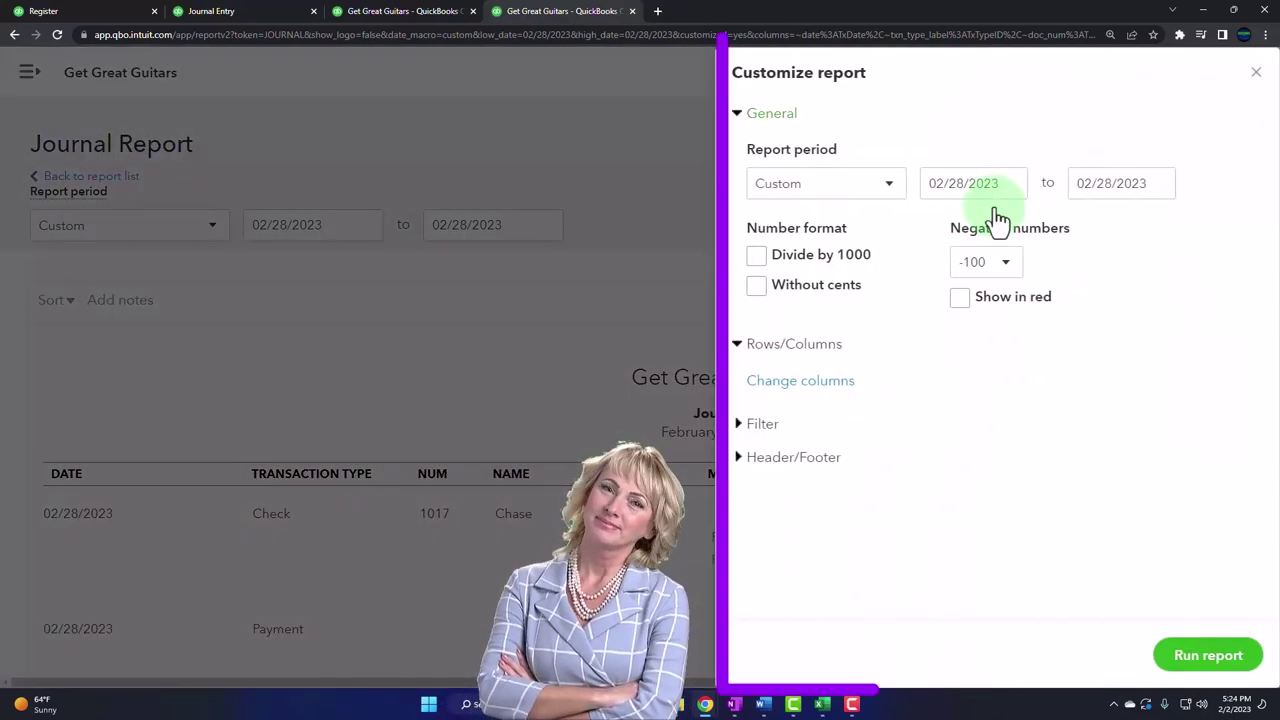
left_click(740, 426)
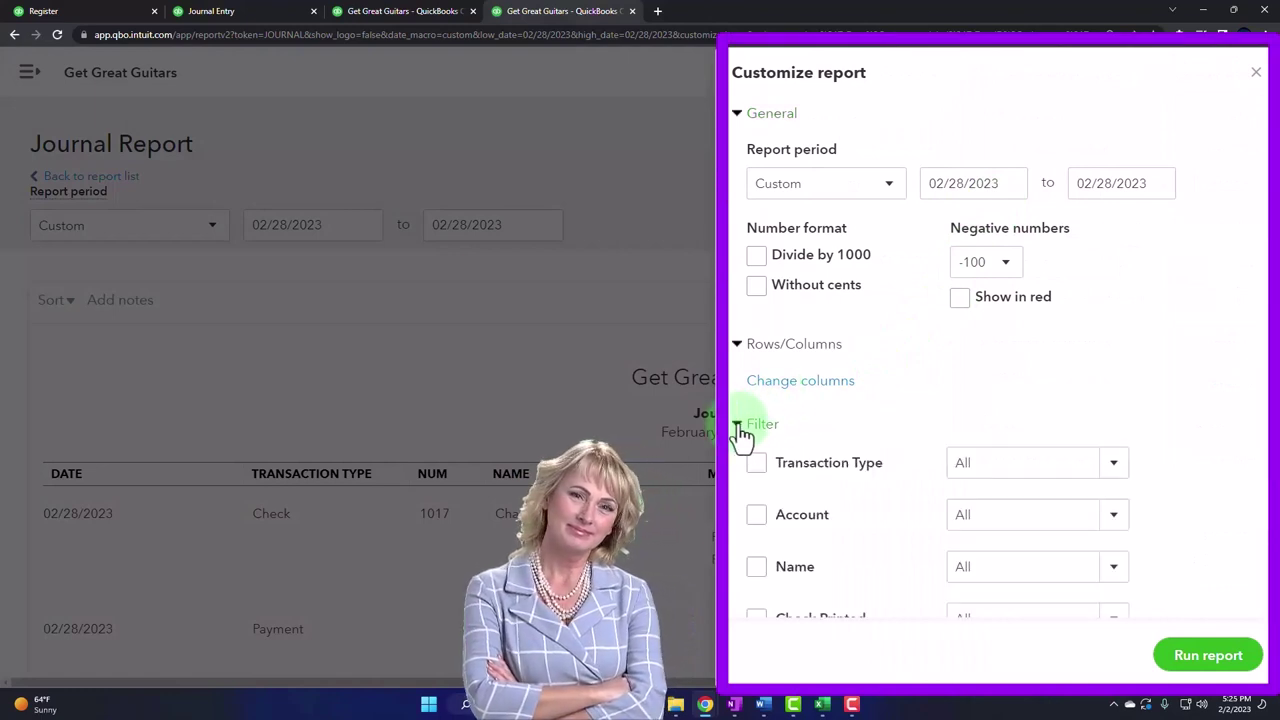
left_click(1114, 463)
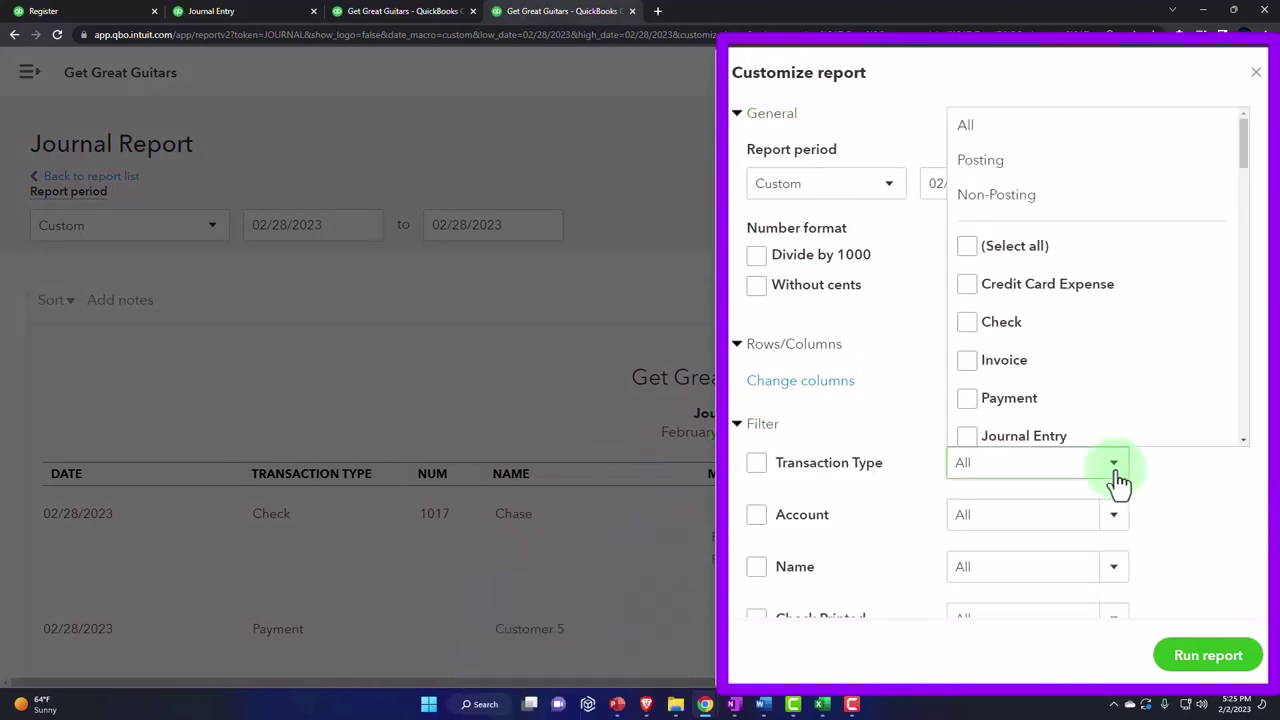
left_click(968, 437)
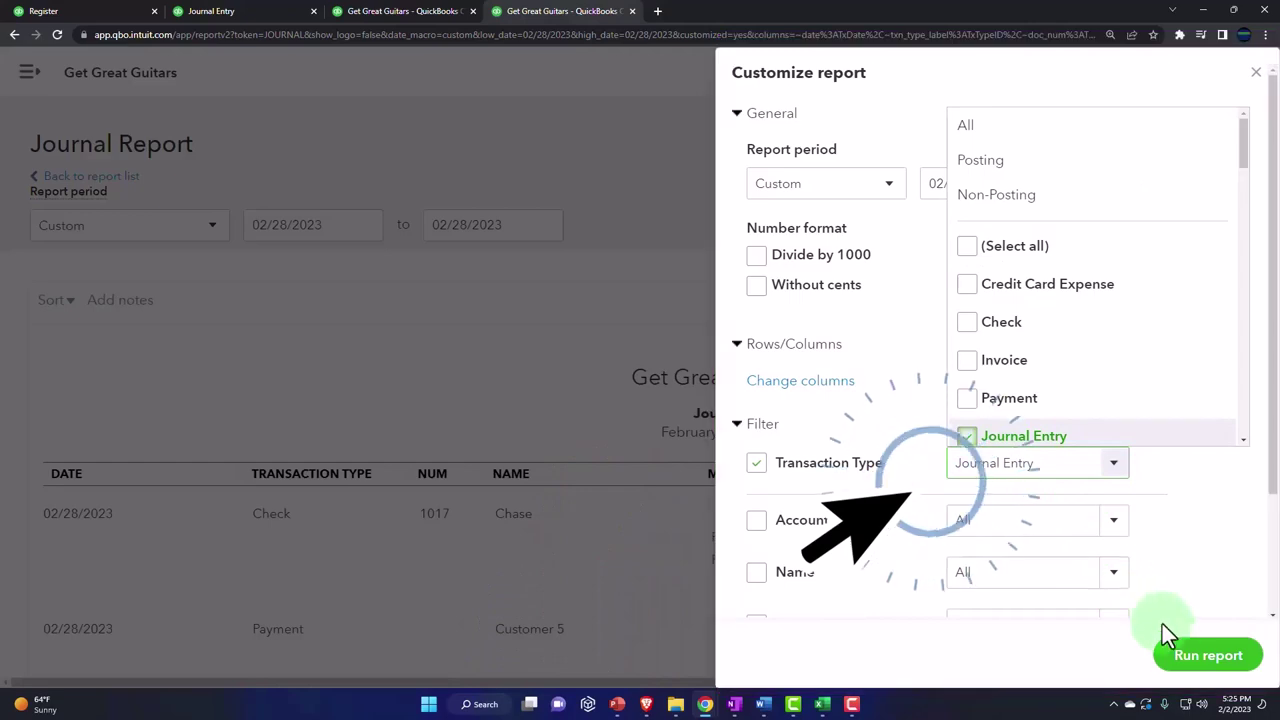
left_click(1198, 657)
Review the 02/28/2023 adjusting journal entries down to the one for the Chase loan's long-term portion
scroll(690, 465, "down", 2)
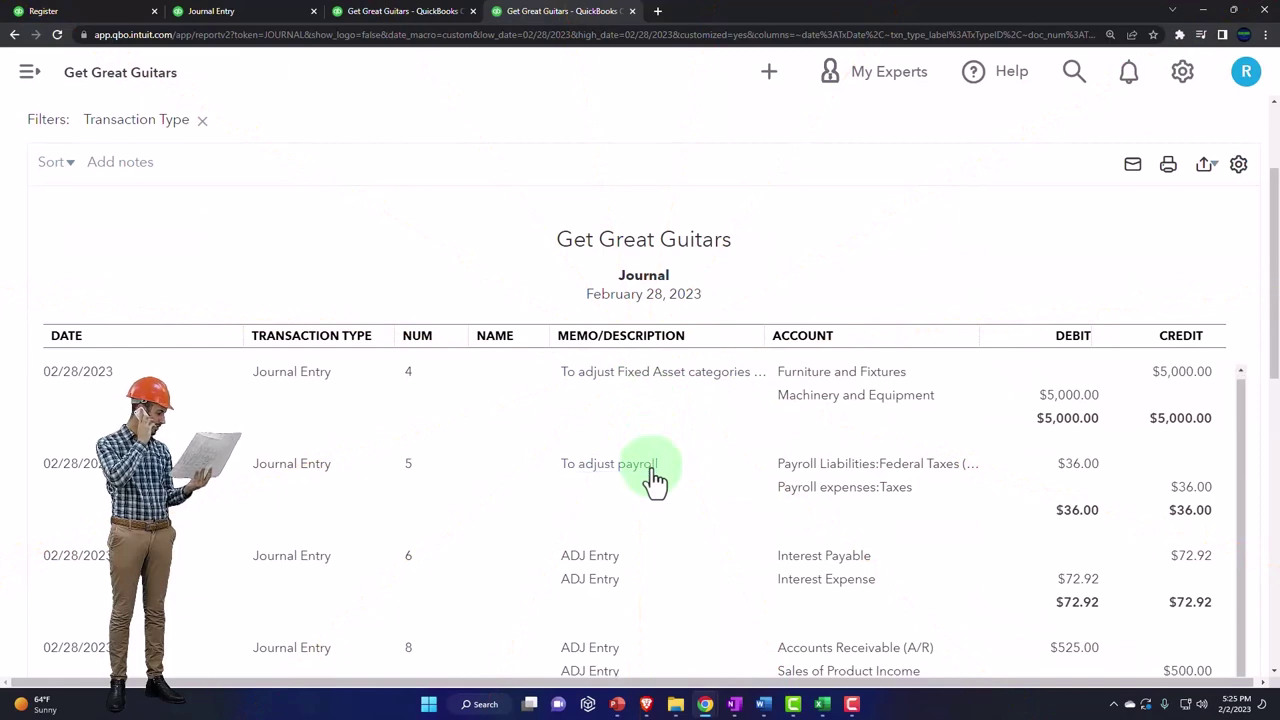
scroll(641, 482, "down", 2)
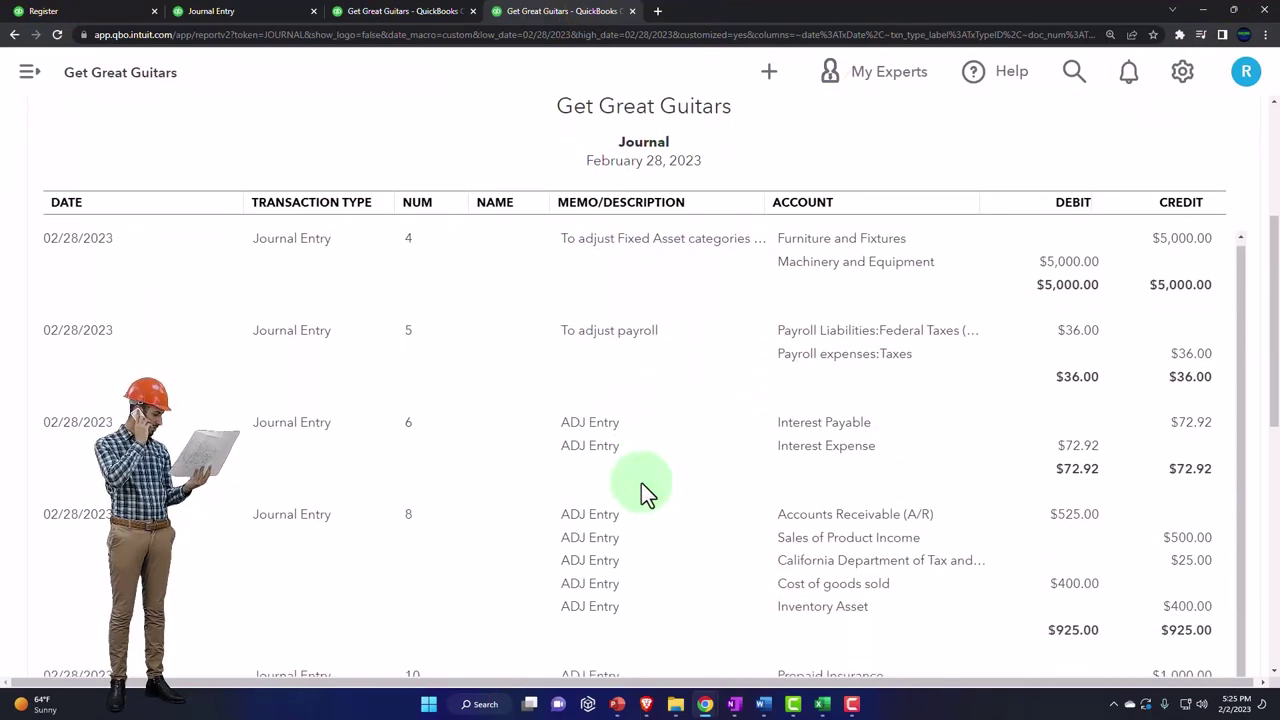
scroll(641, 482, "down", 1)
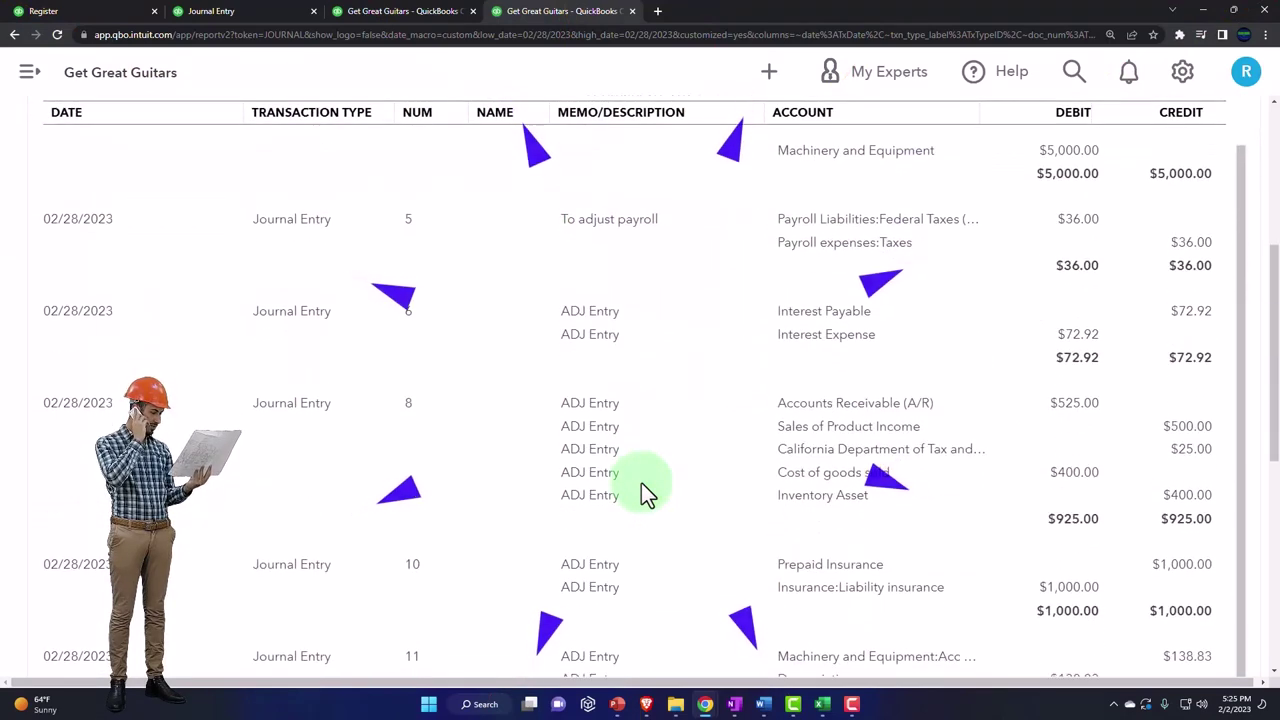
scroll(622, 346, "down", 1)
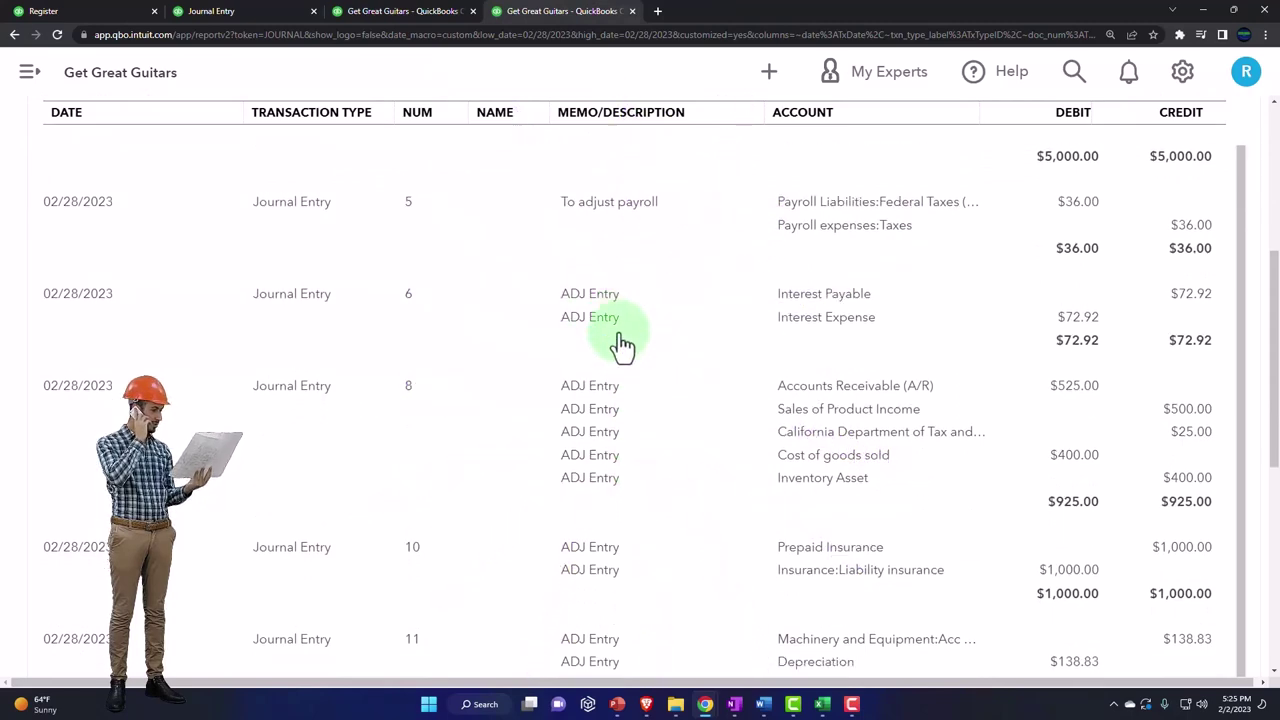
scroll(622, 346, "down", 6)
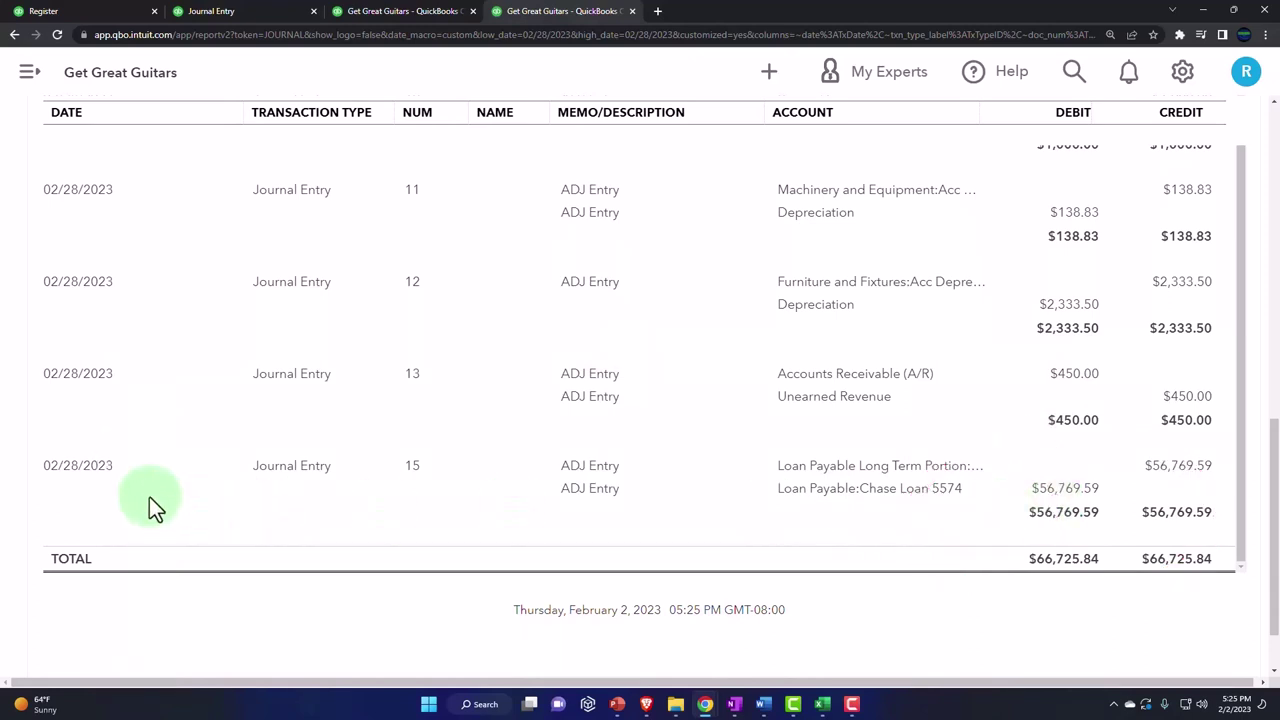
Set the Journal report's period to 03/01/2023 through 03/01/2023 and examine the reversing entries, including the Chase loan's
scroll(160, 450, "up", 10)
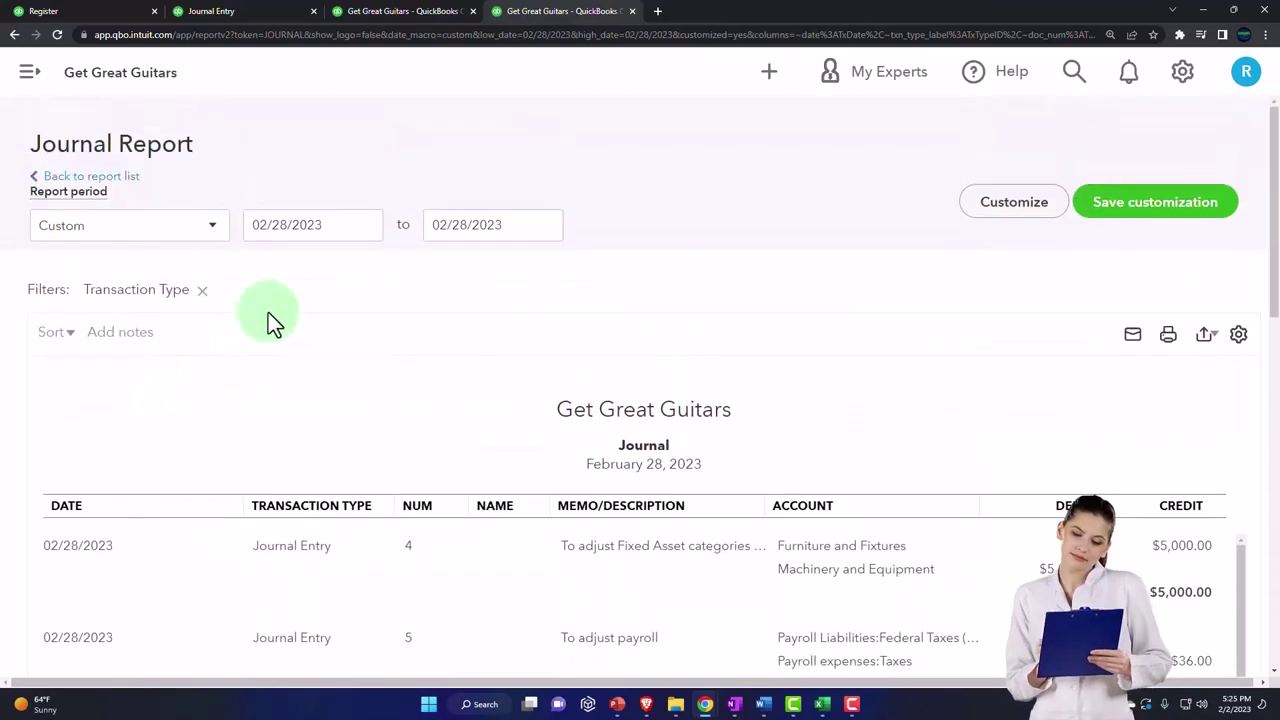
key("Tab")
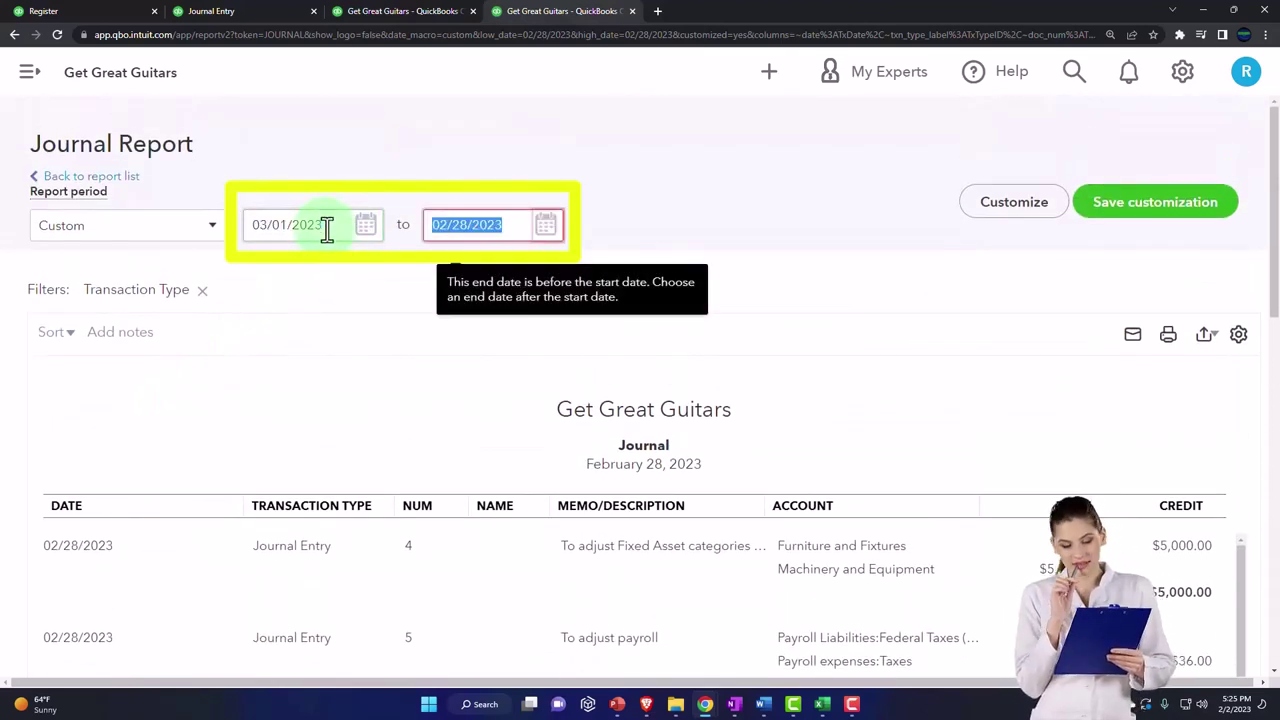
type("03/01/2023")
key("Tab")
scroll(732, 448, "down", 5)
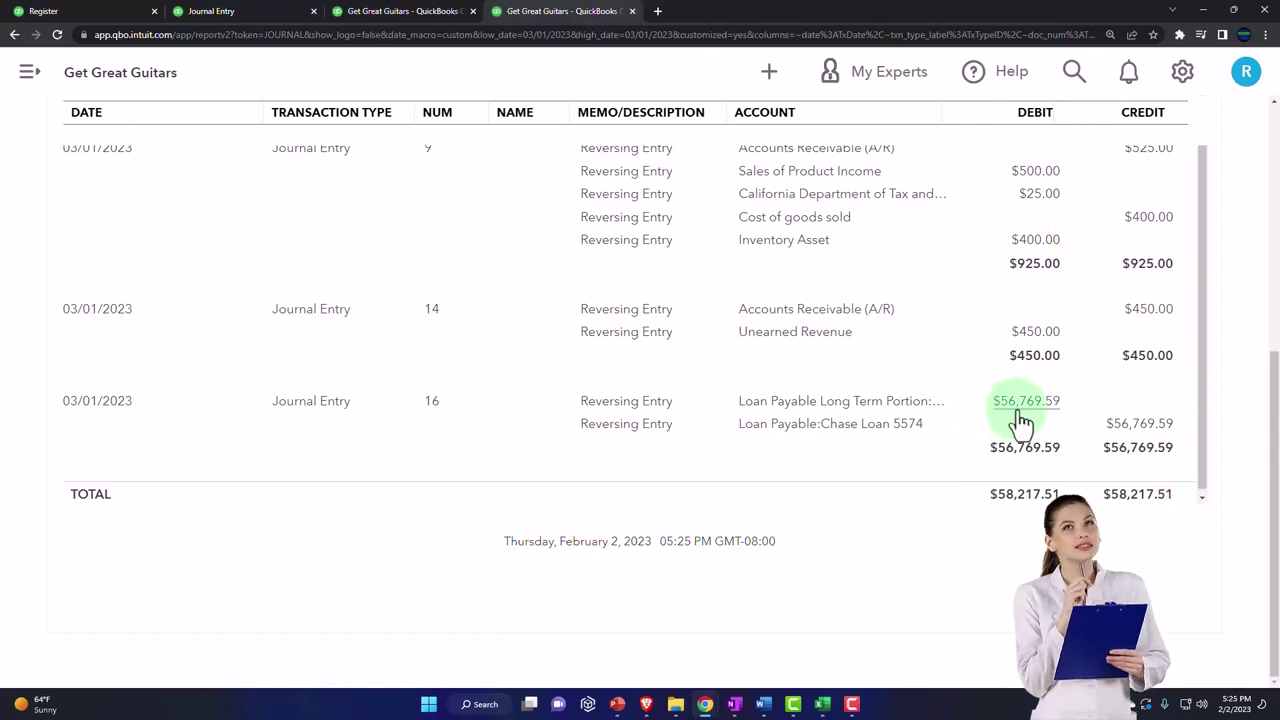
scroll(730, 440, "up", 1)
scroll(730, 440, "up", 10)
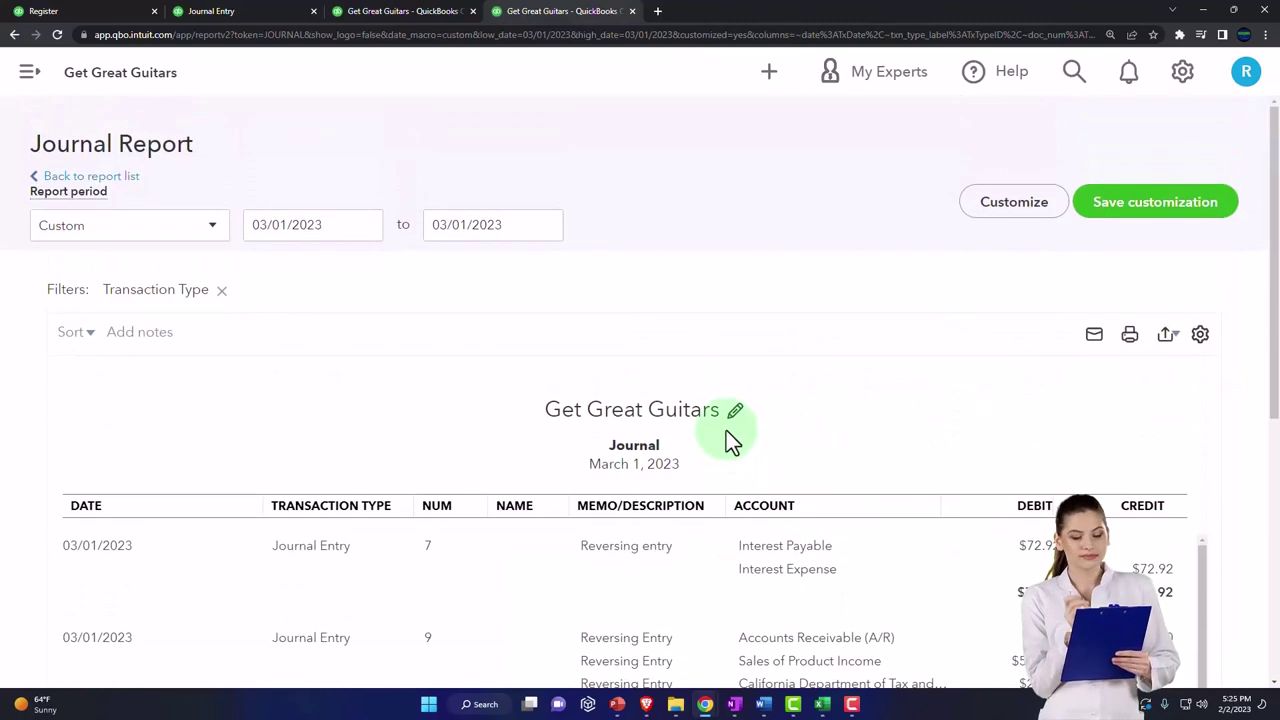
Return the Journal report's start and end dates to 02/28/2023 and examine the Chase loan's adjusting entry
left_click(331, 226)
type("02/28/2023")
key("Tab")
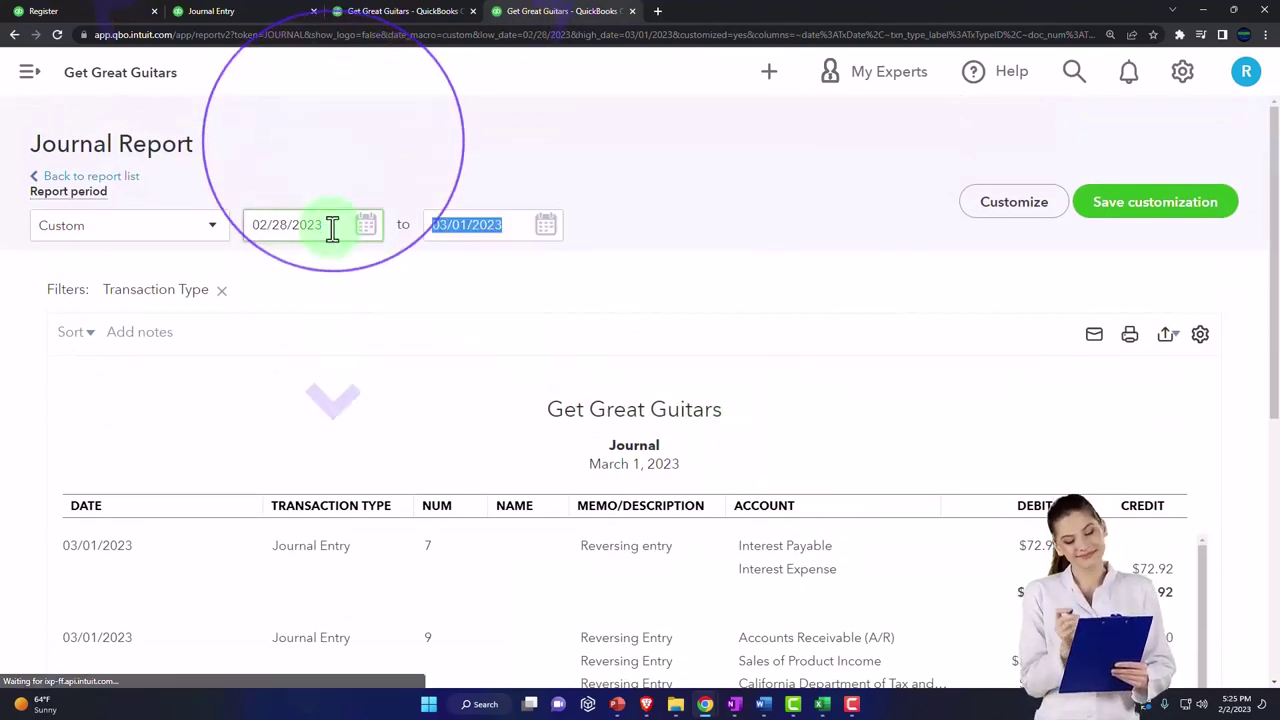
left_click(457, 228)
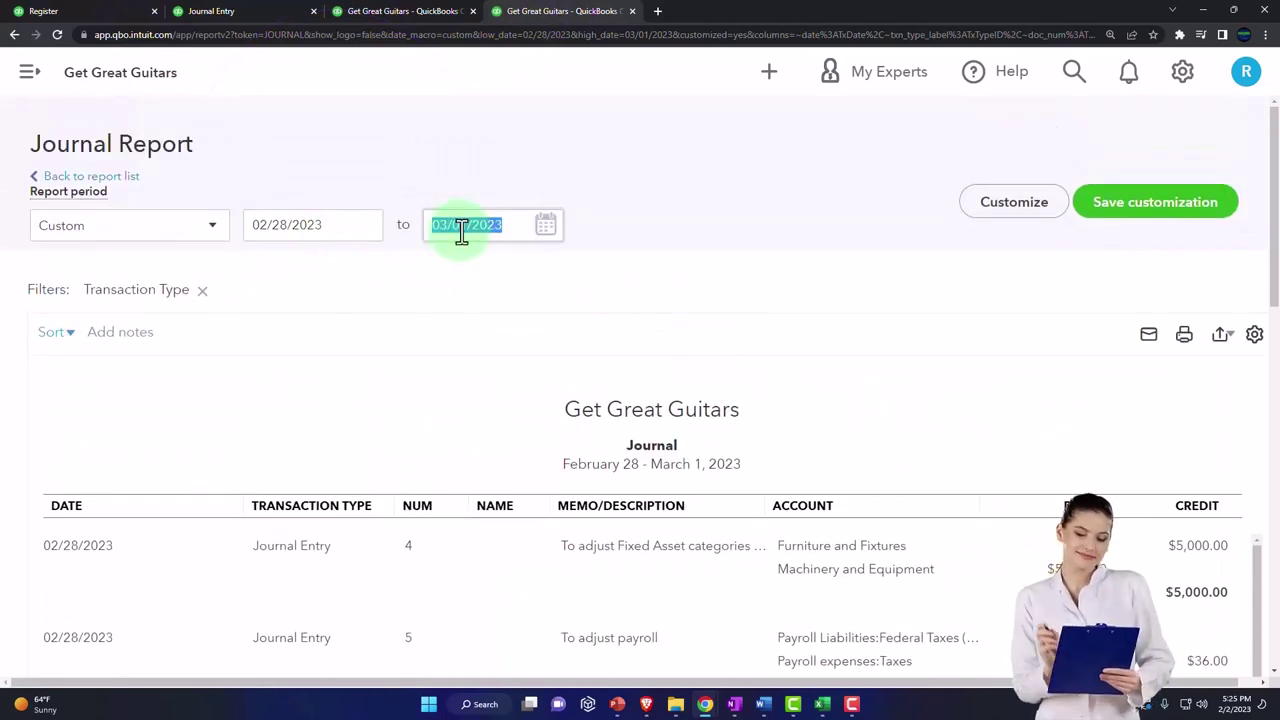
left_click(460, 229)
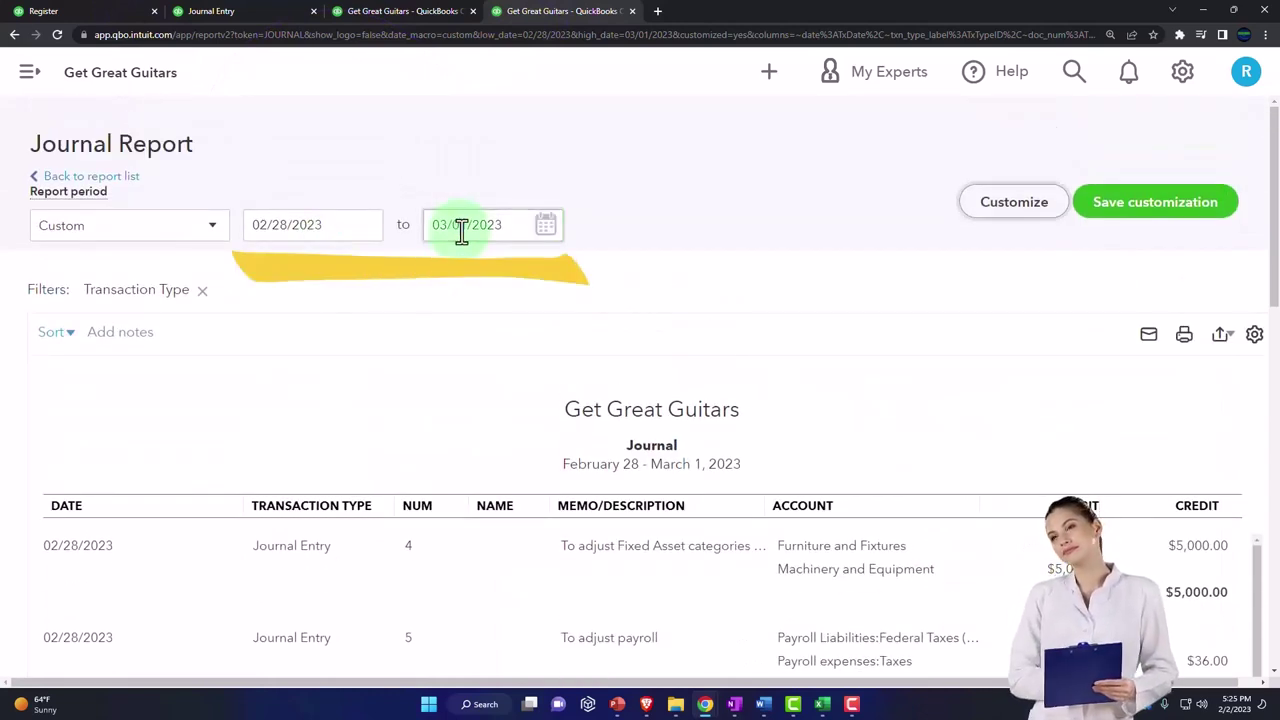
double_click(528, 229)
type("02/28/2023")
scroll(529, 228, "down", 2)
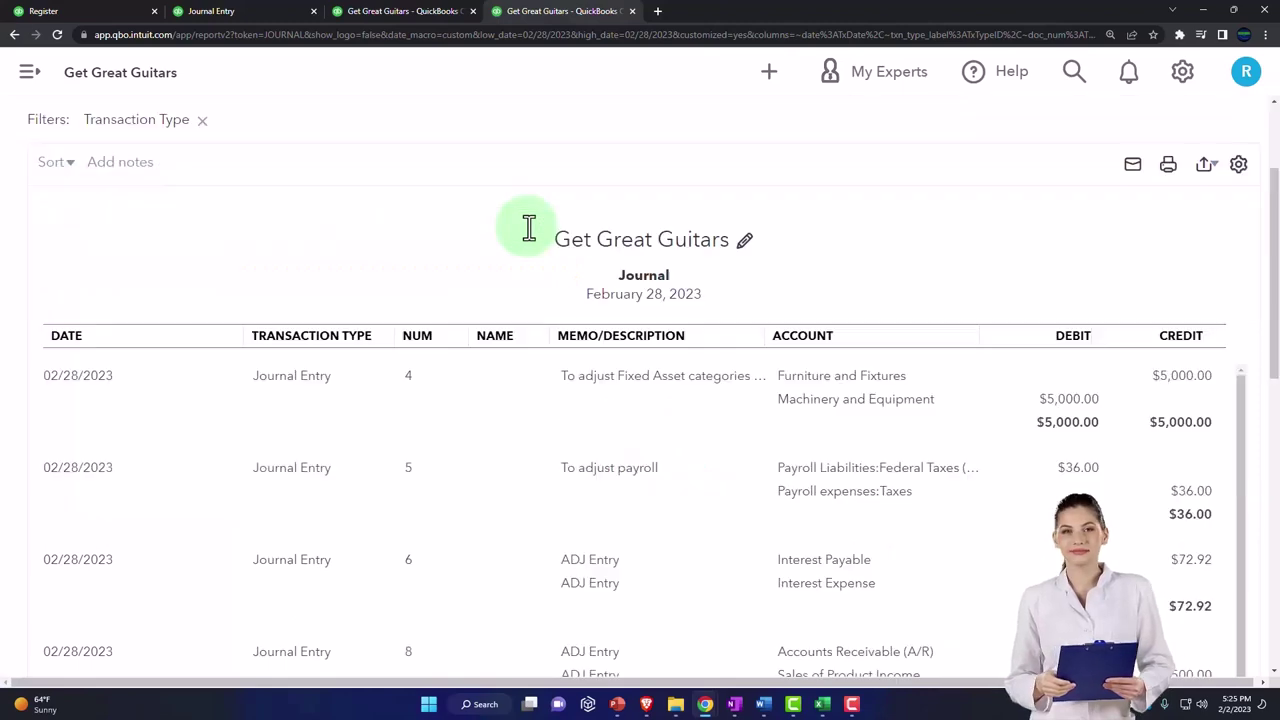
scroll(540, 334, "down", 6)
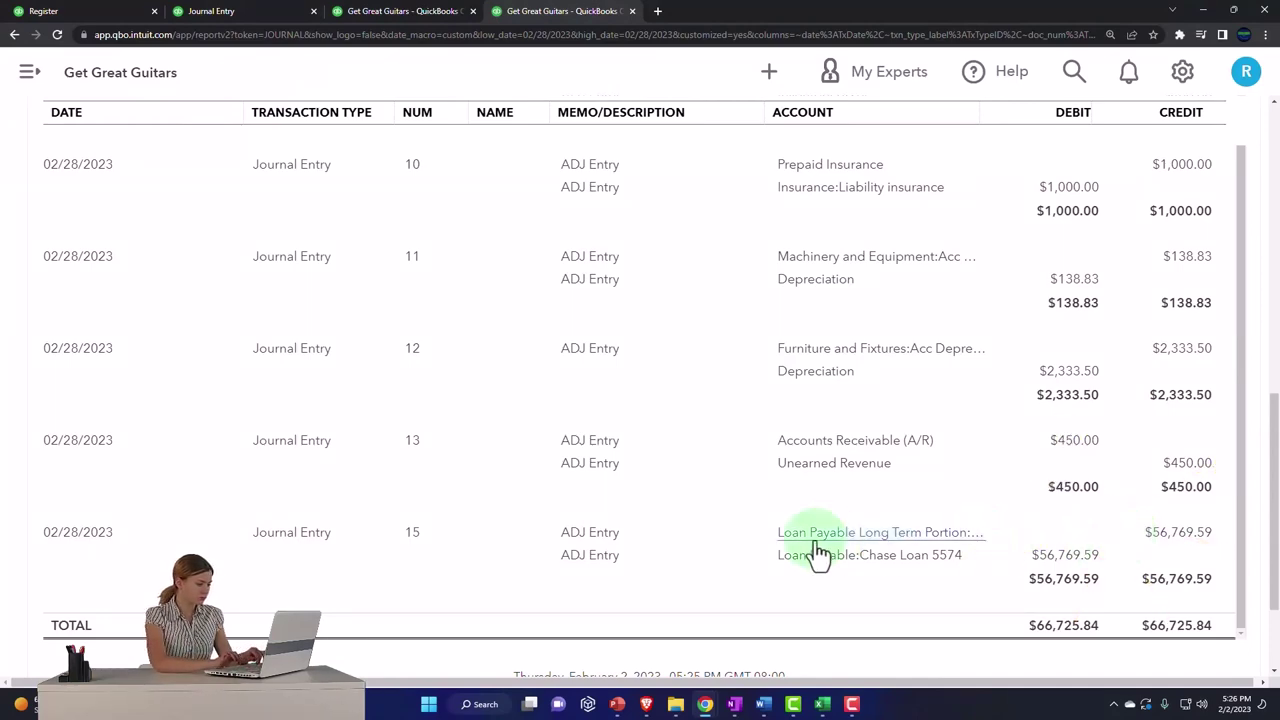
Rerun the Journal report for 03/01/2023 only and check the Chase loan's reversing entry against its adjusting entry
scroll(637, 550, "up", 10)
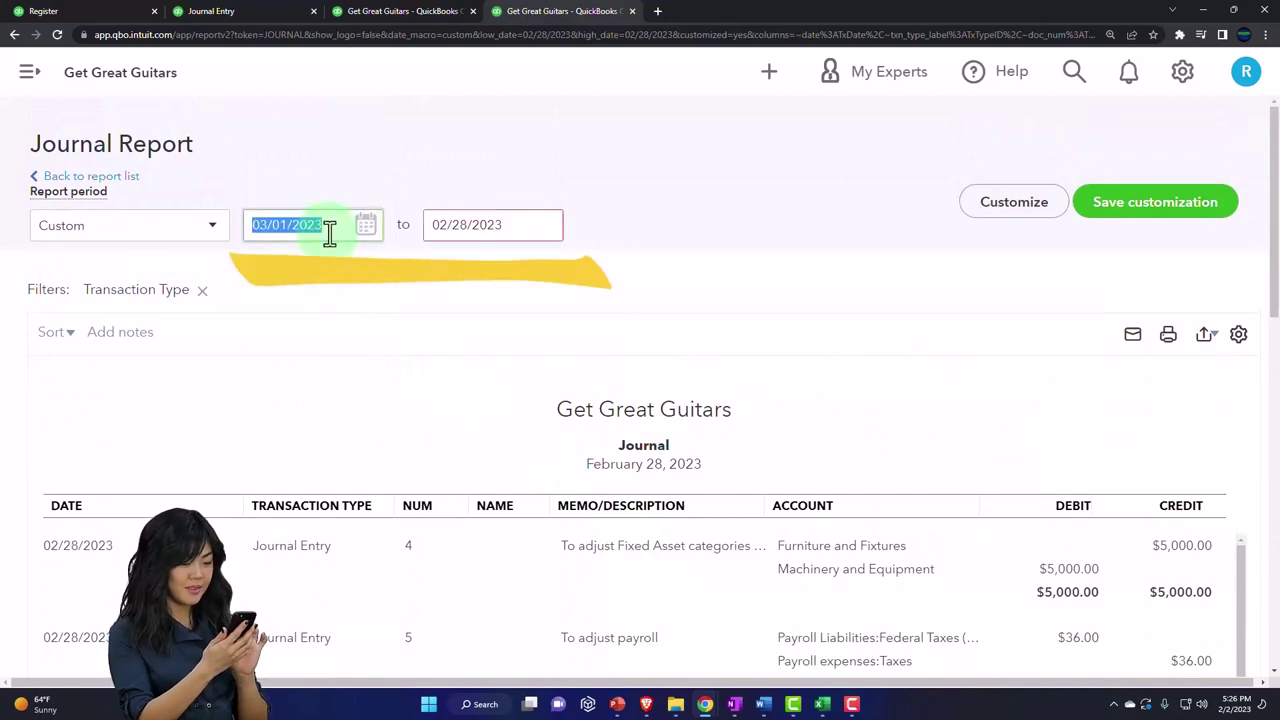
key("Tab")
scroll(329, 234, "down", 2)
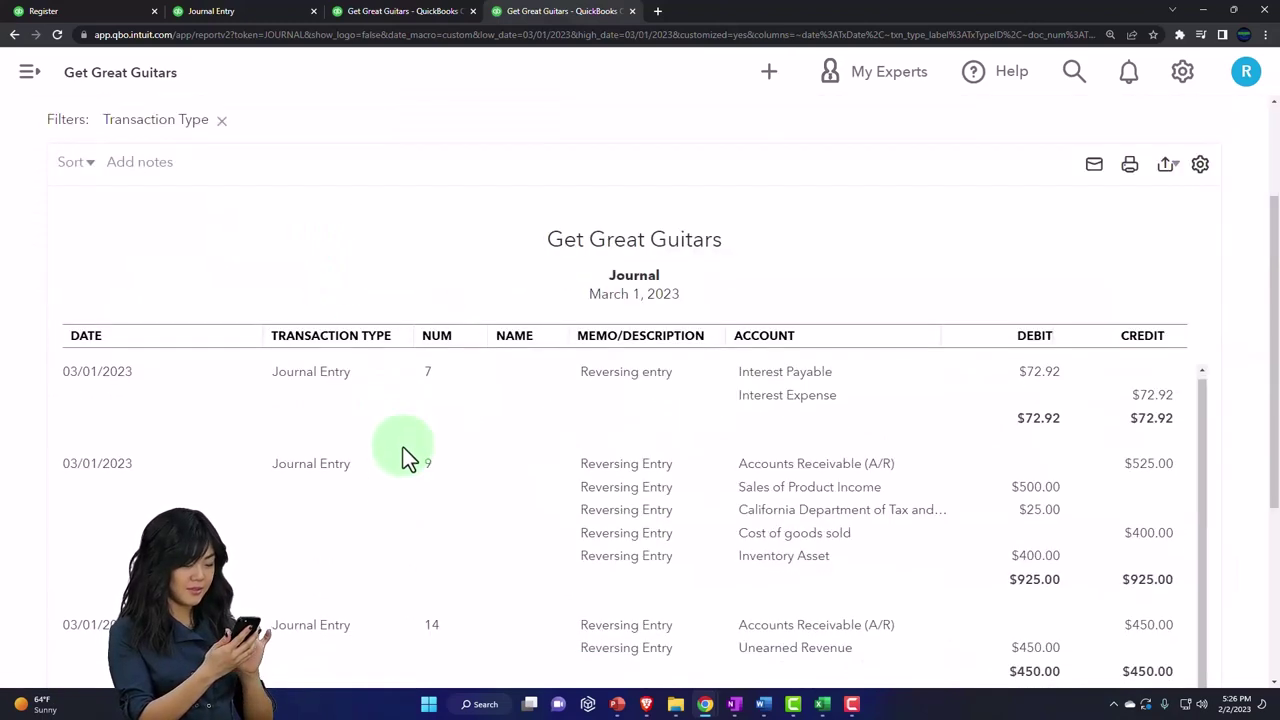
scroll(400, 480, "down", 3)
left_click(1022, 402)
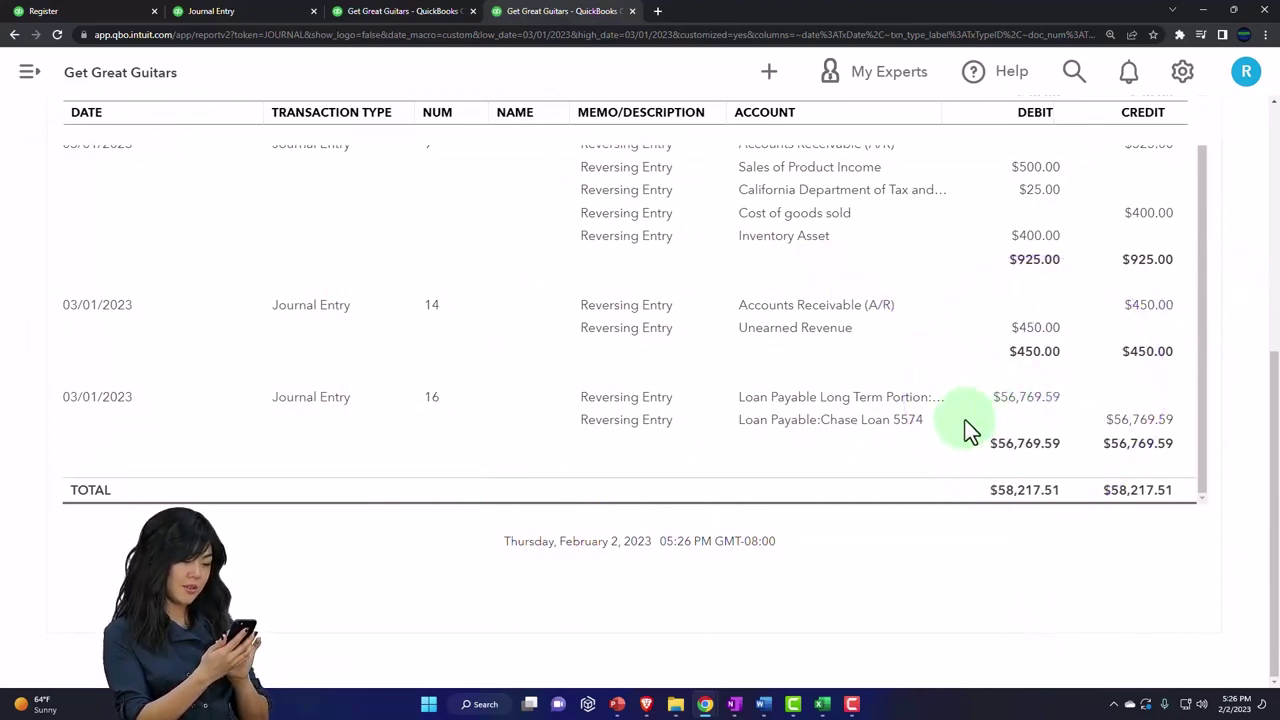
scroll(300, 455, "up", 5)
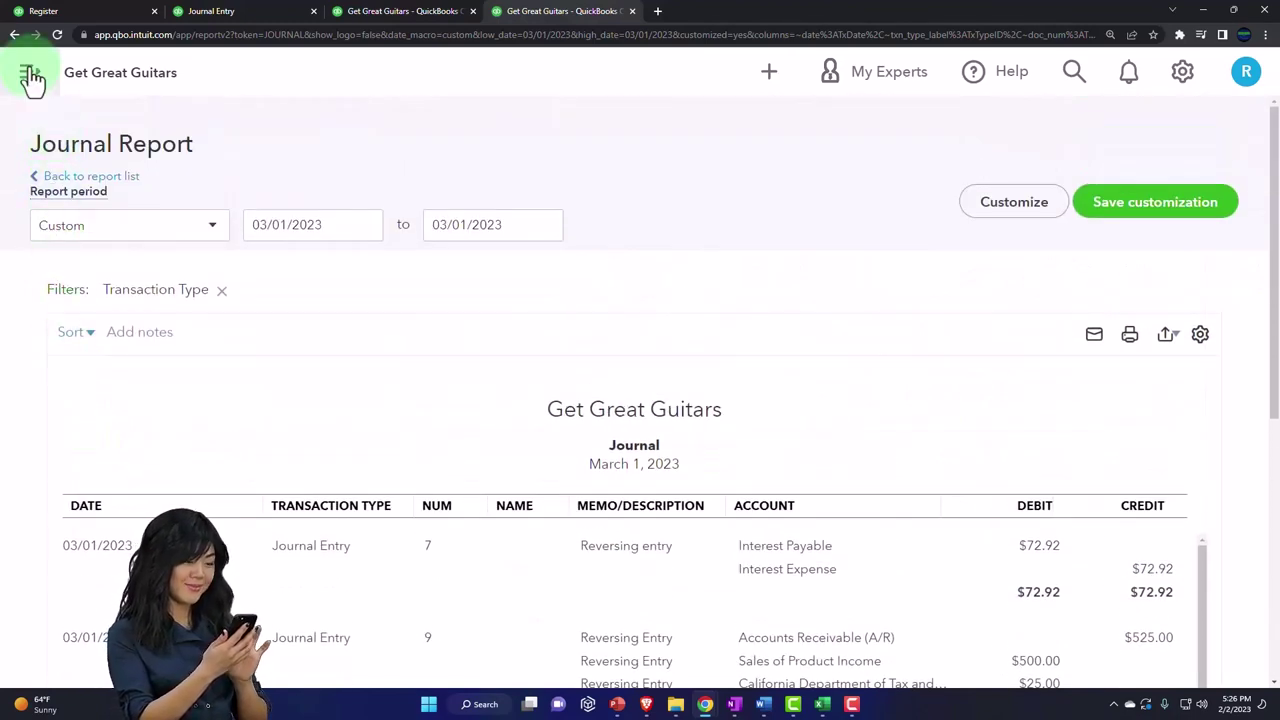
Leave the Journal report and return to the Reports page, with the navigation menu collapsed
left_click(30, 74)
left_click(68, 414)
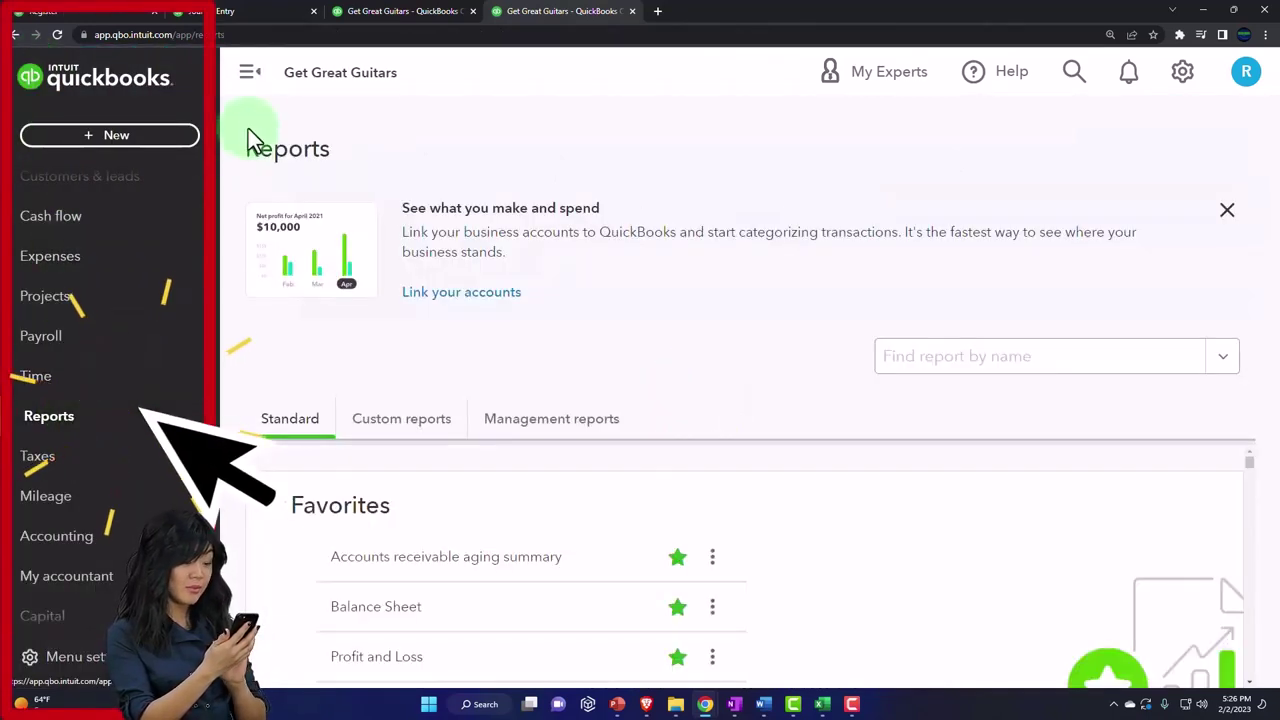
left_click(249, 72)
Find the Trial Balance report by name and open it
left_click(880, 336)
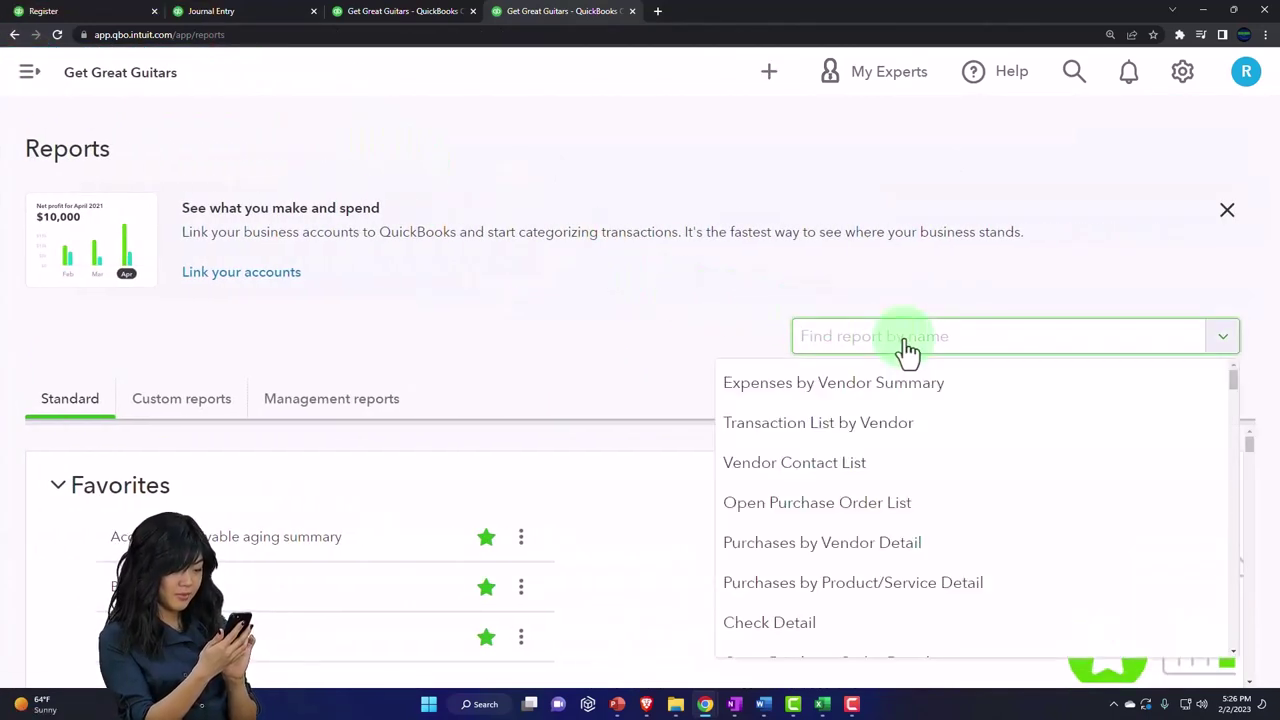
type("jou")
key("BackSpace")
key("BackSpace")
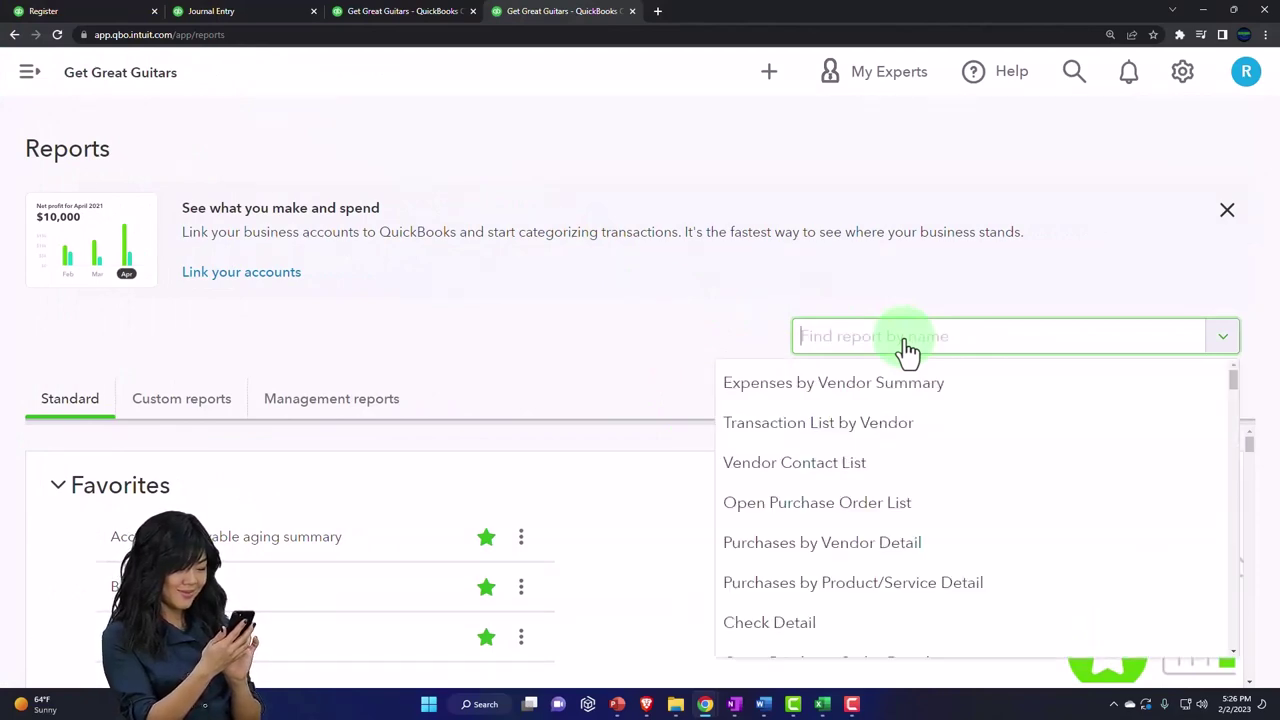
type("t")
key("BackSpace")
left_click(908, 350)
type("tia")
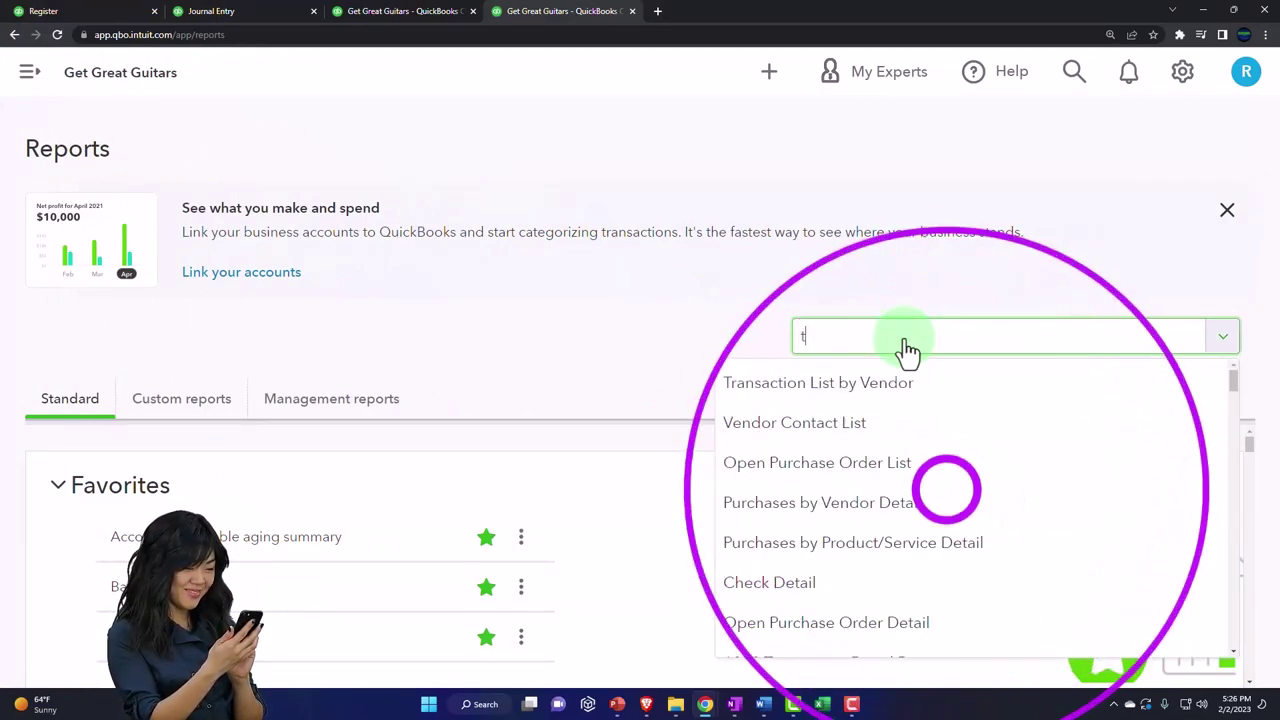
key("BackSpace")
key("BackSpace")
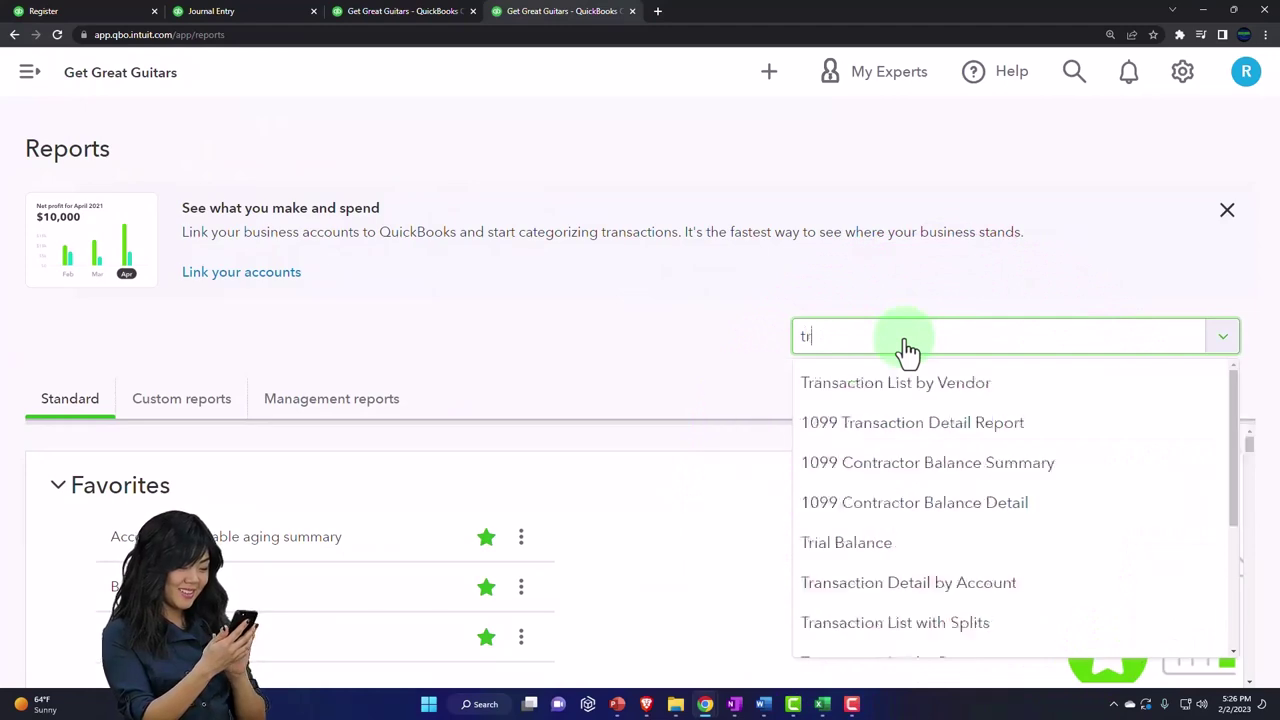
type("rial")
key("Down")
key("Return")
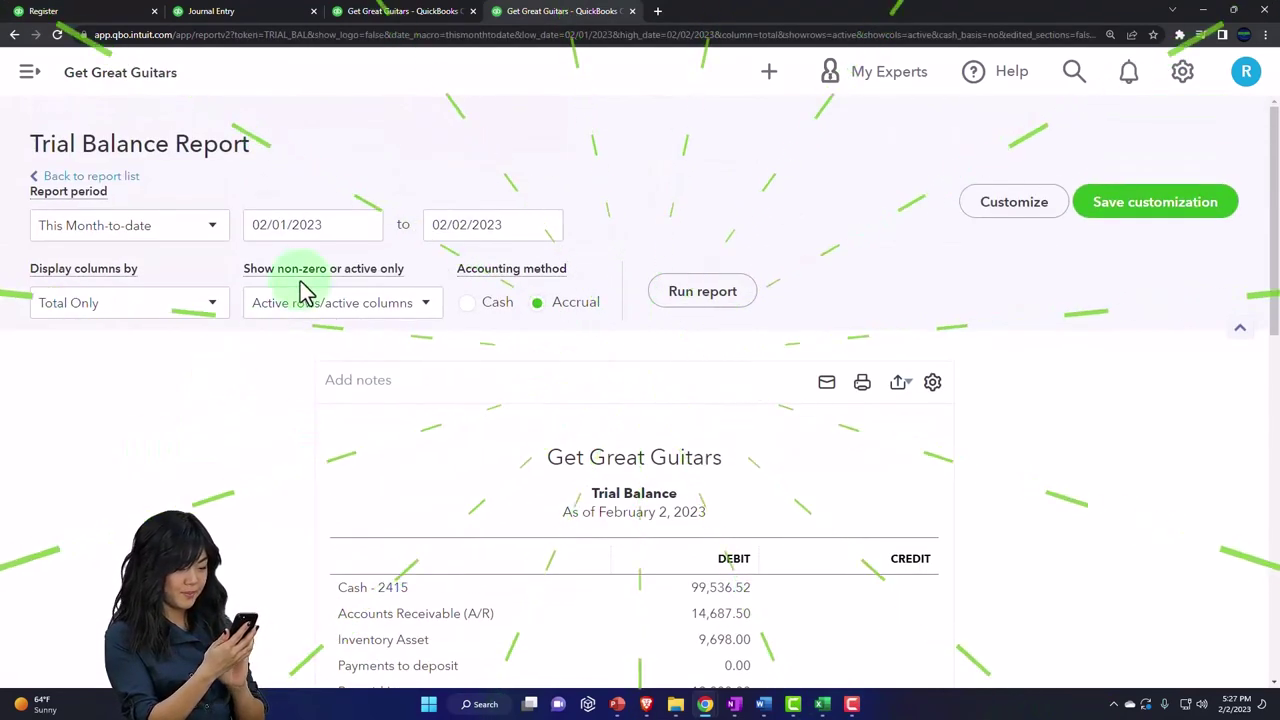
Run the Trial Balance for 01/01/2023 to 03/31/2023 with columns displayed by Months
left_click(332, 228)
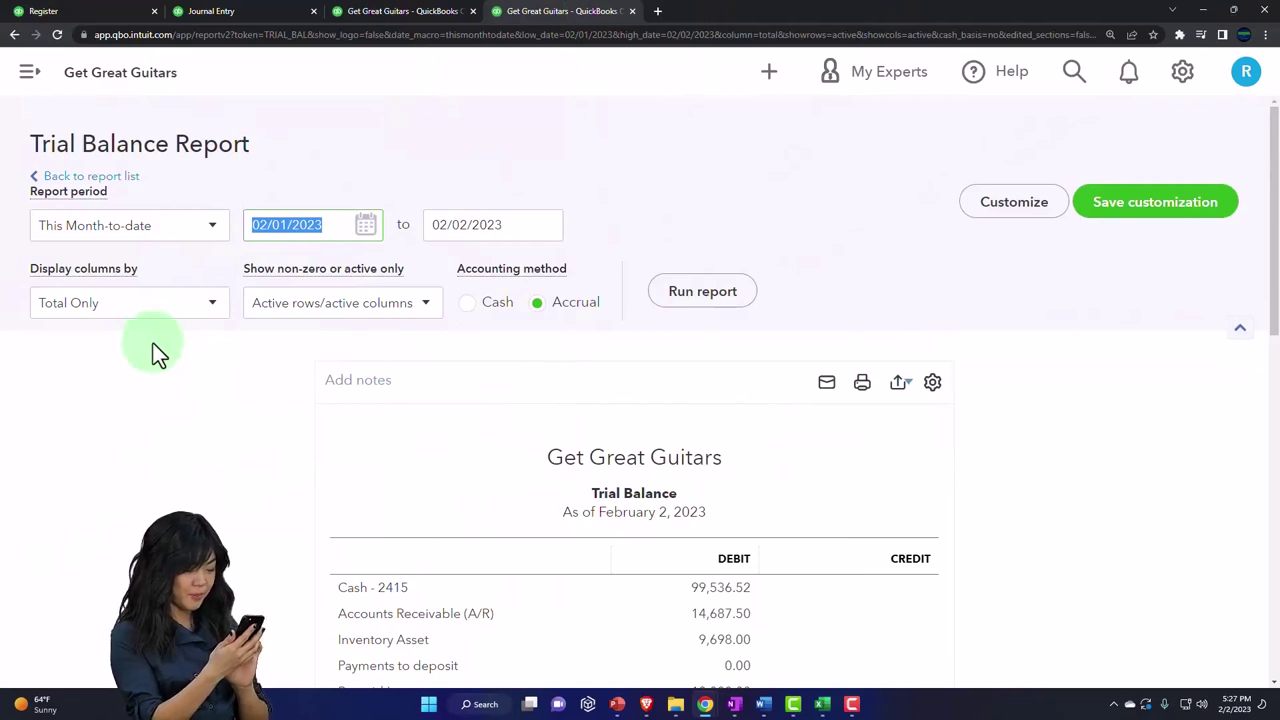
type("01/01/2023")
key("Tab")
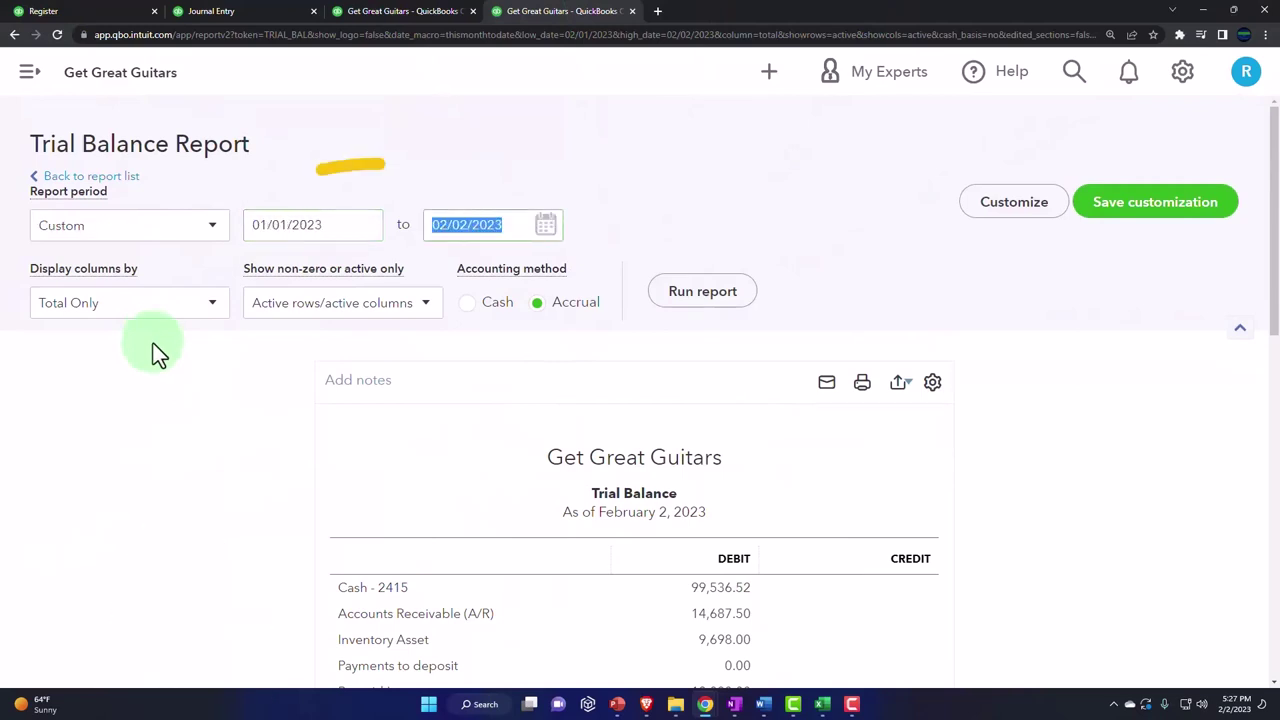
type("03")
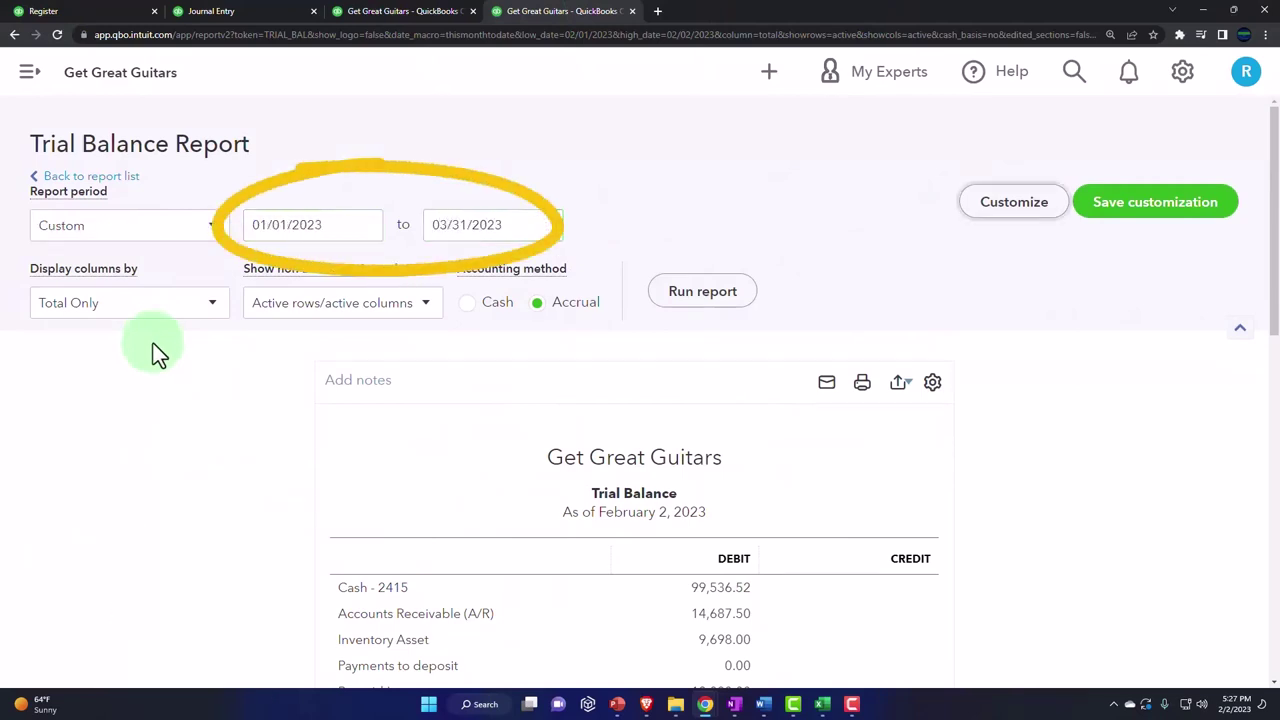
left_click(206, 306)
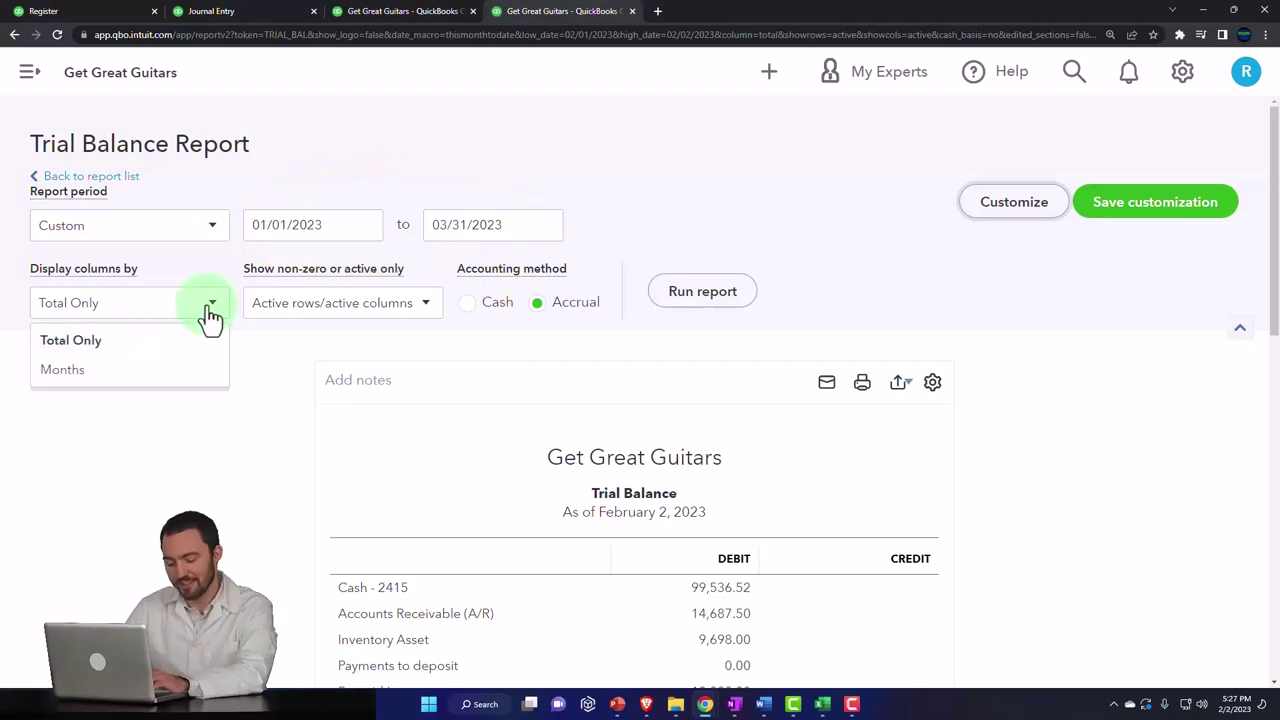
left_click(163, 372)
Examine the monthly Trial Balance from the cash account down to the totals, comparing the February and March 2023 columns
scroll(1063, 434, "down", 3)
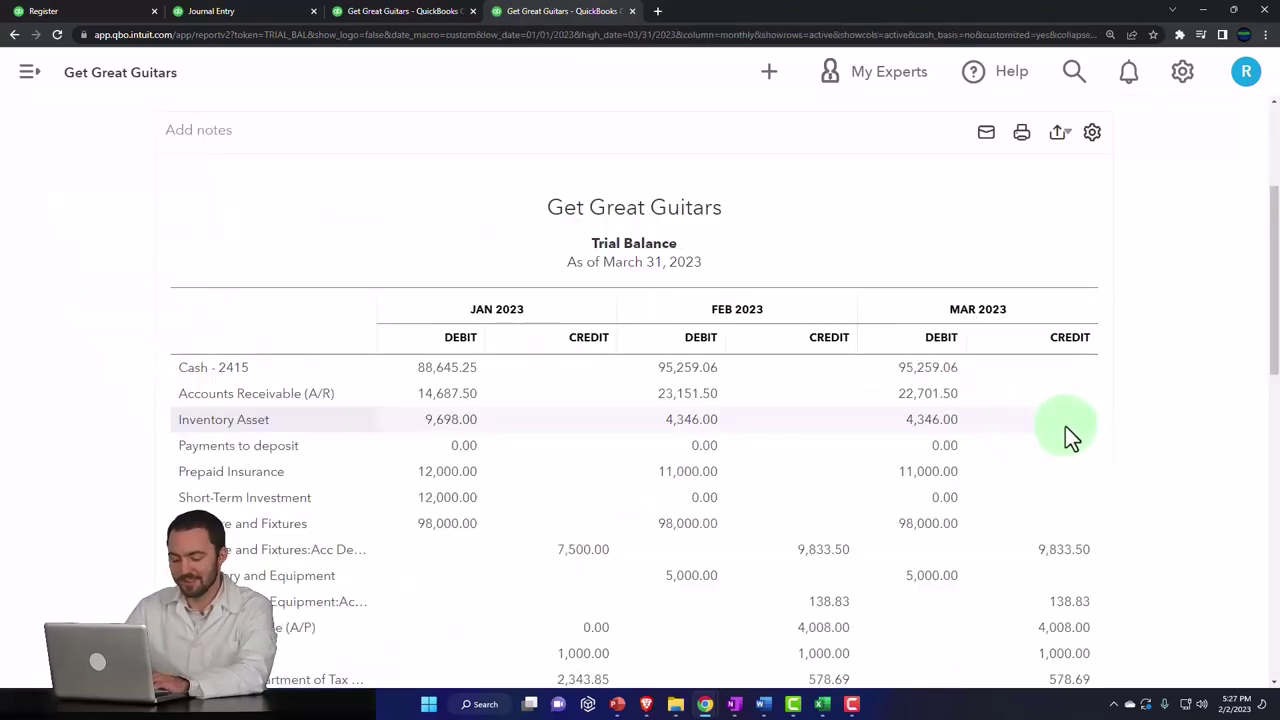
key("ctrl+plus")
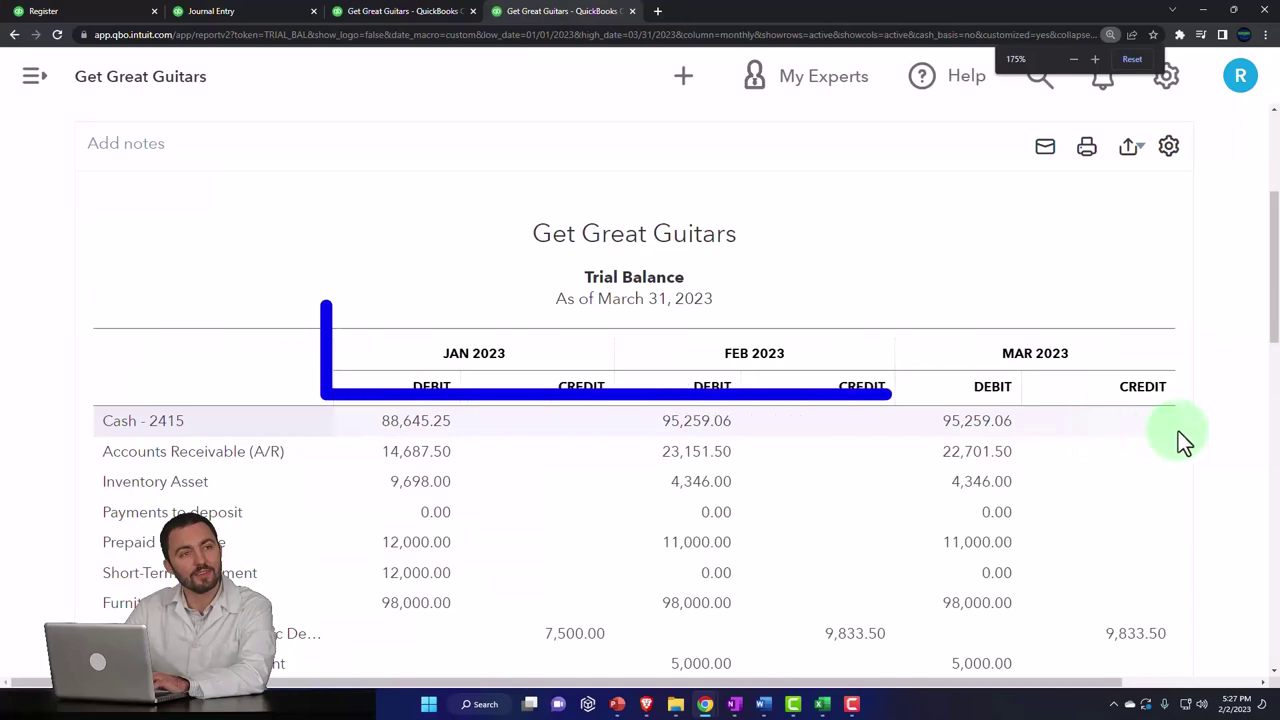
scroll(1191, 430, "down", 1)
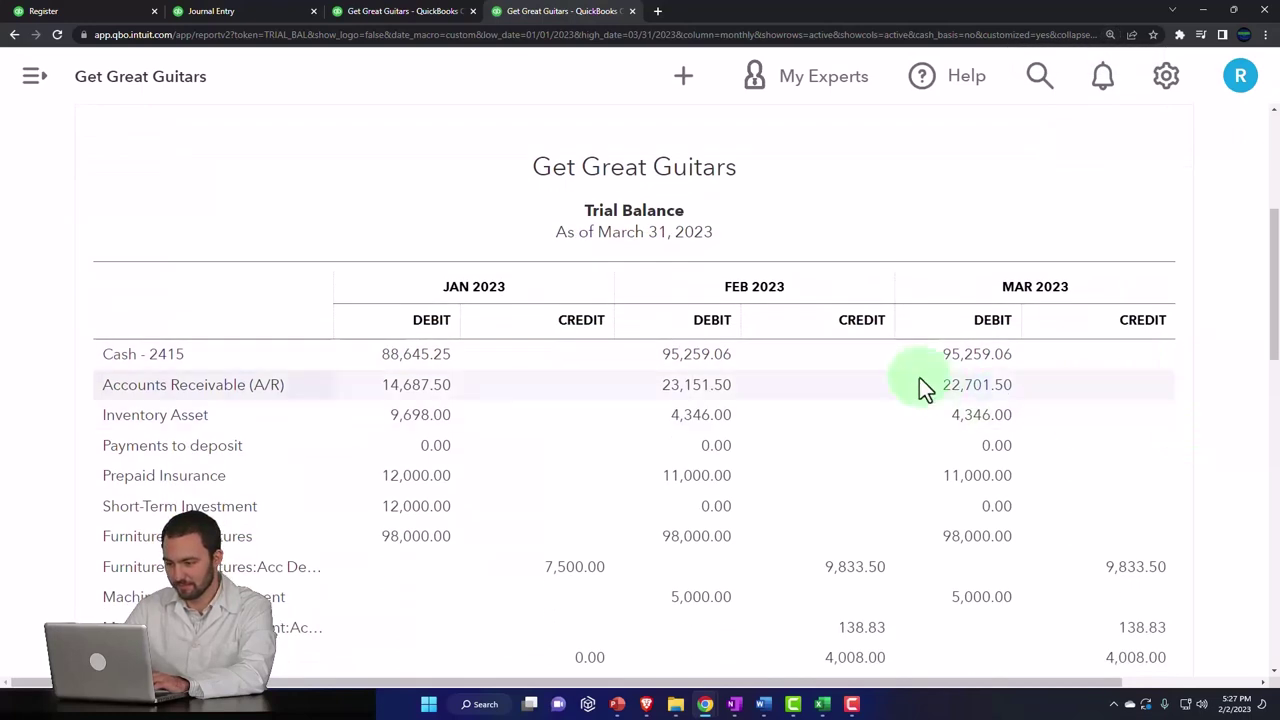
left_click_drag(695, 320, 1125, 342)
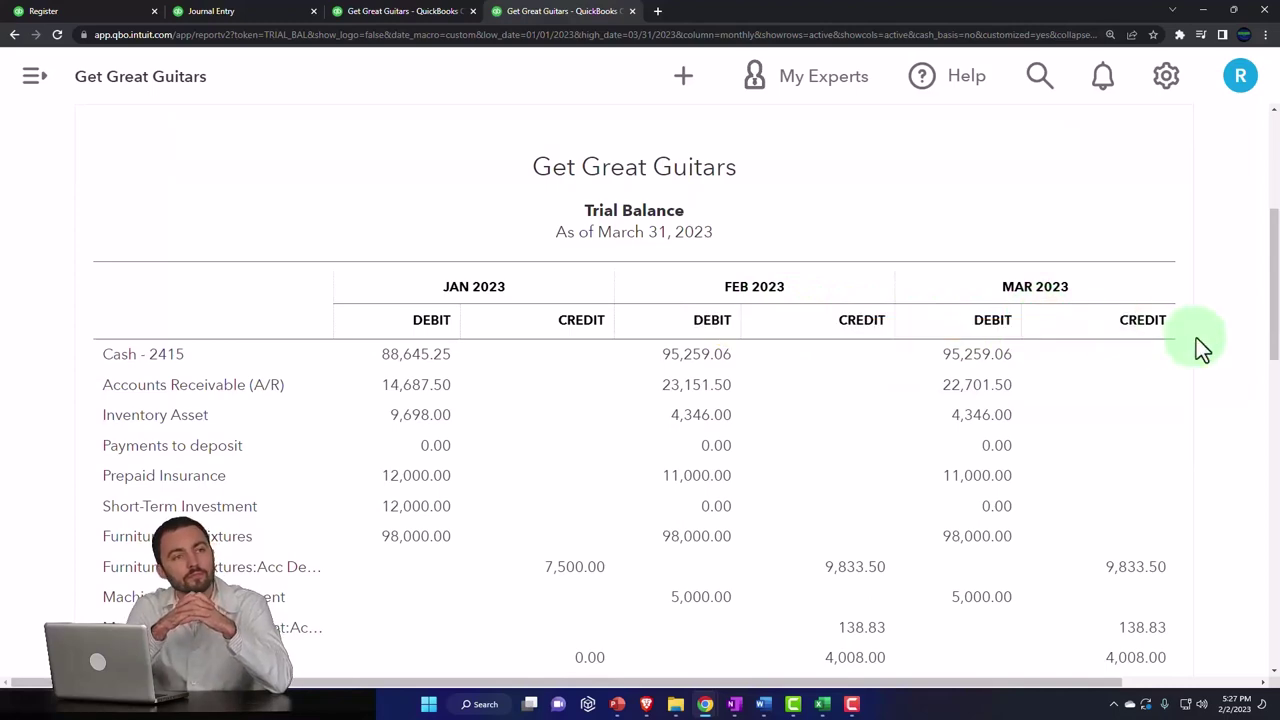
scroll(1198, 340, "down", 4)
scroll(1198, 345, "down", 2)
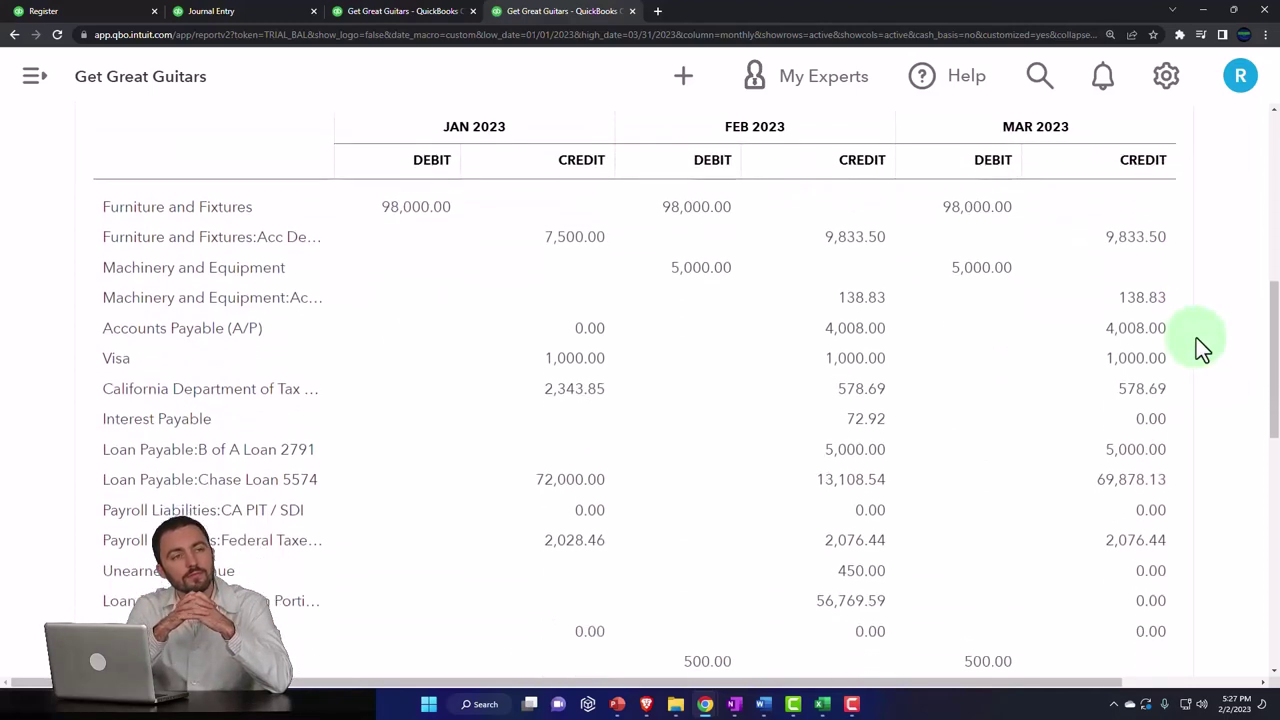
scroll(1197, 338, "down", 2)
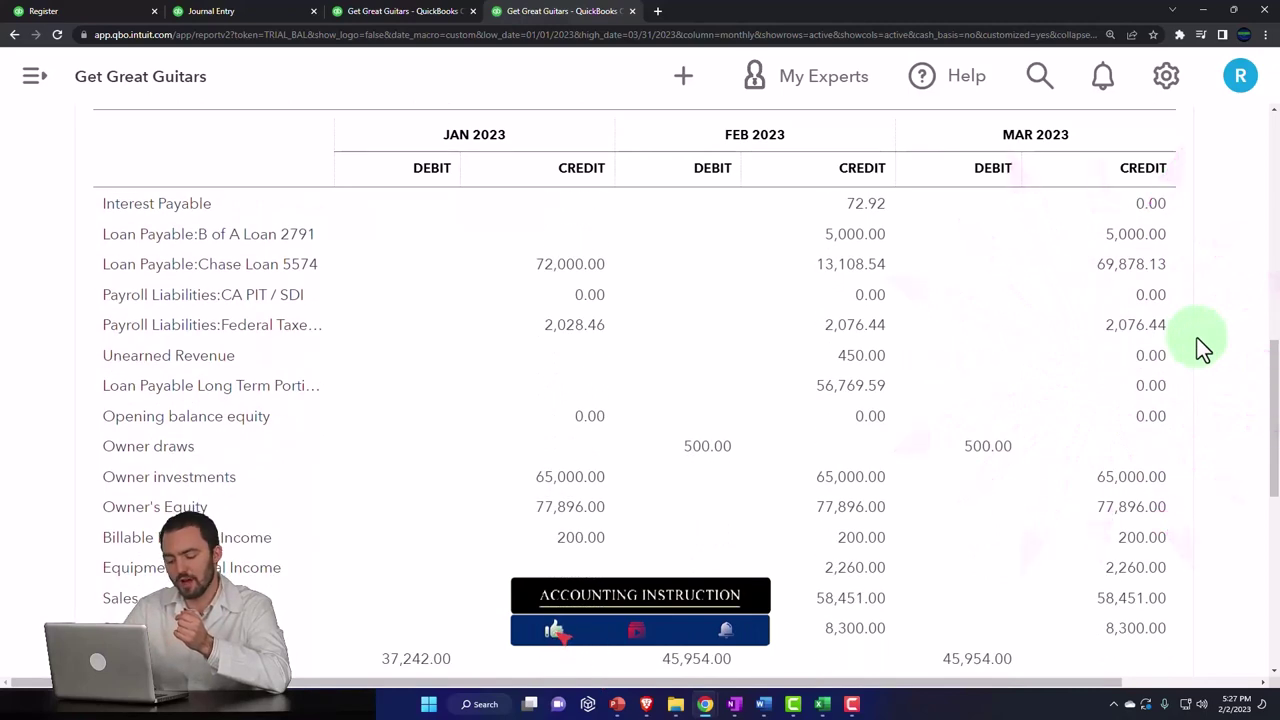
scroll(1197, 338, "down", 3)
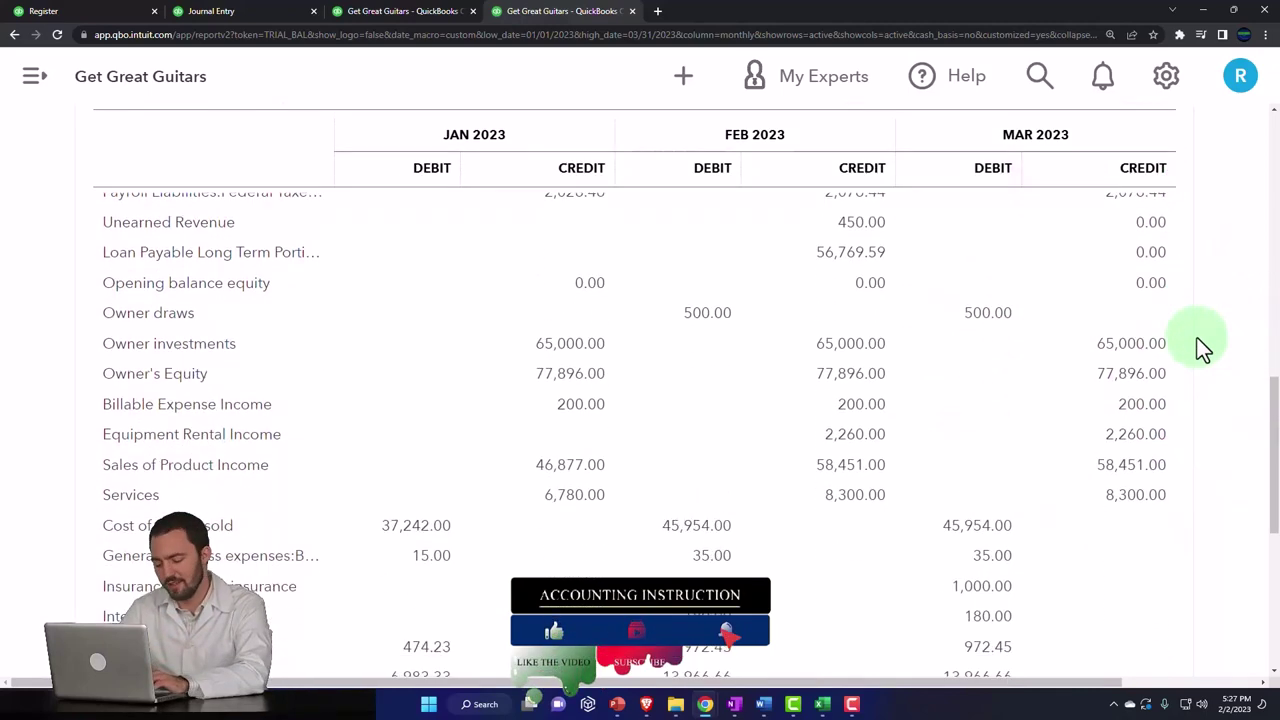
scroll(1197, 338, "down", 2)
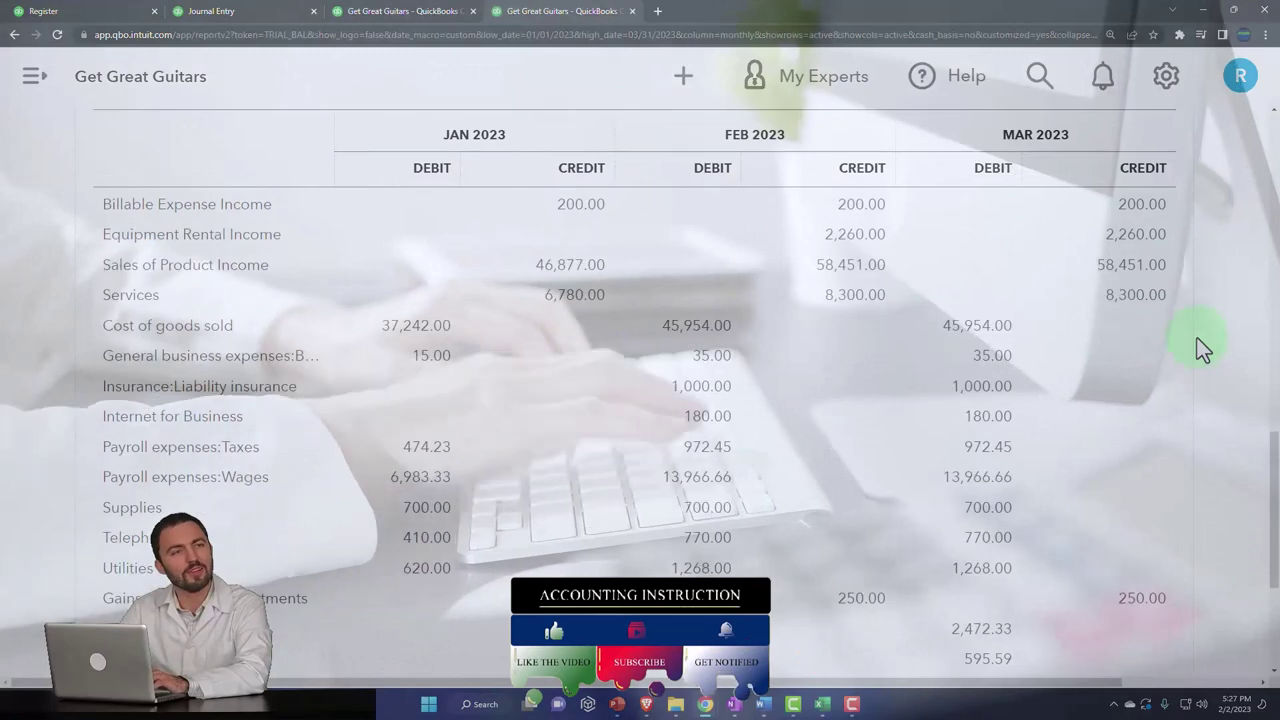
scroll(1197, 338, "down", 2)
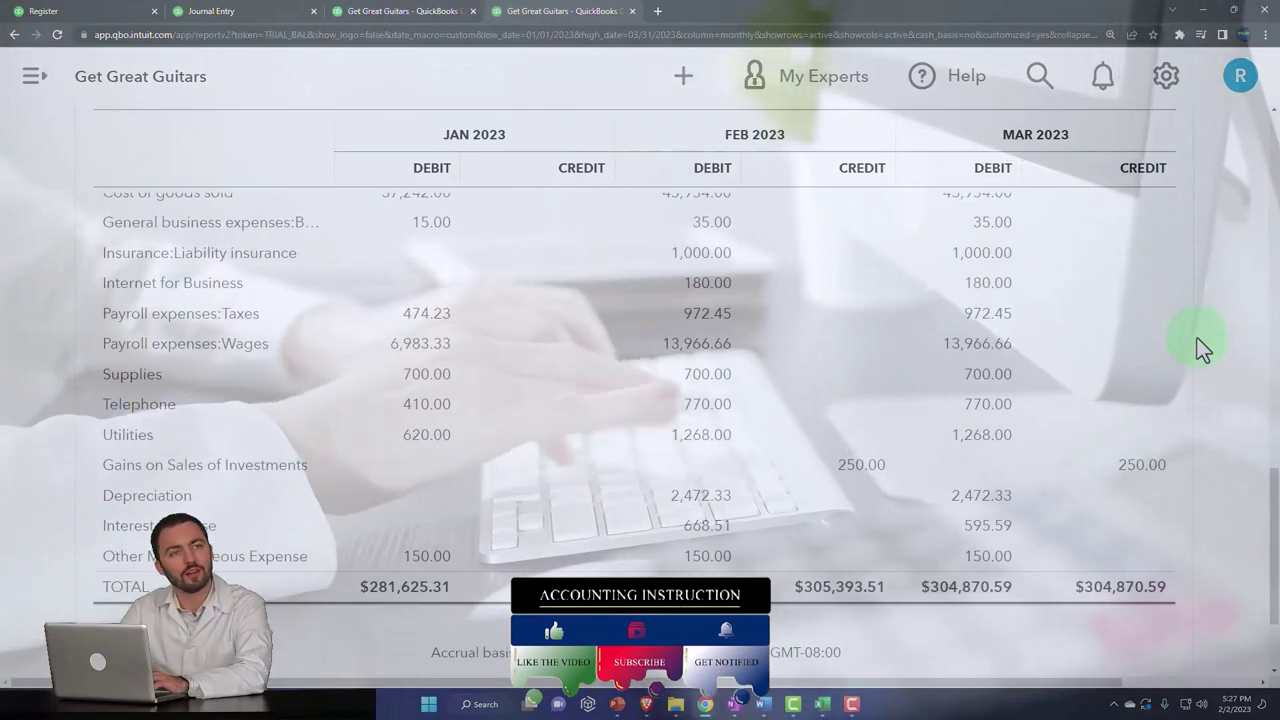